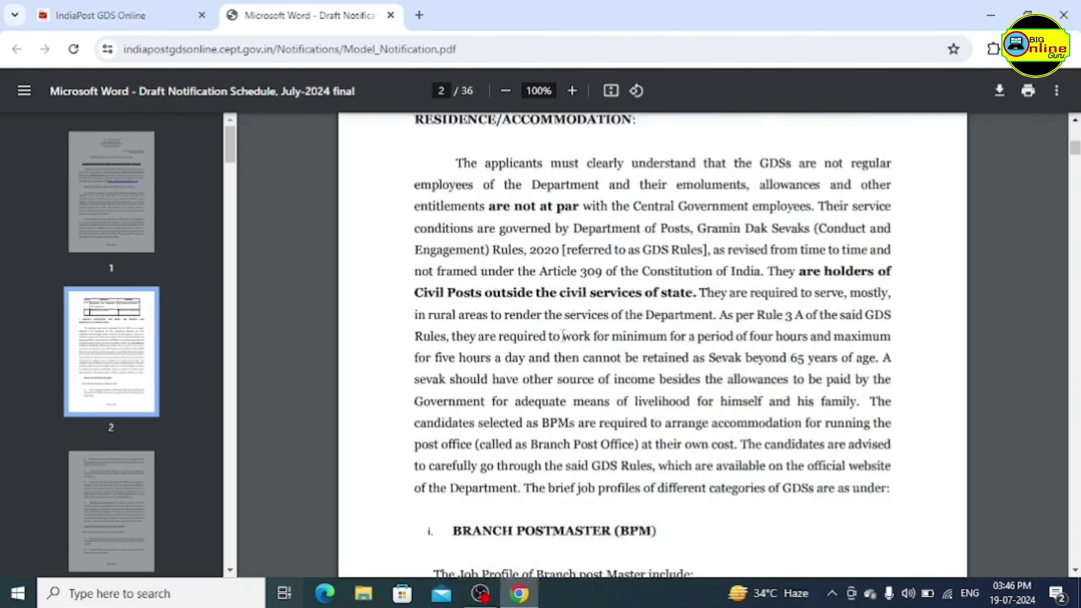
Scroll the July-2024 GDS notification PDF from page 2 to the TRCA pay slabs on page 5
{"action": "scroll", "coordinate": [590, 339], "scroll_direction": "down", "scroll_amount": 18}
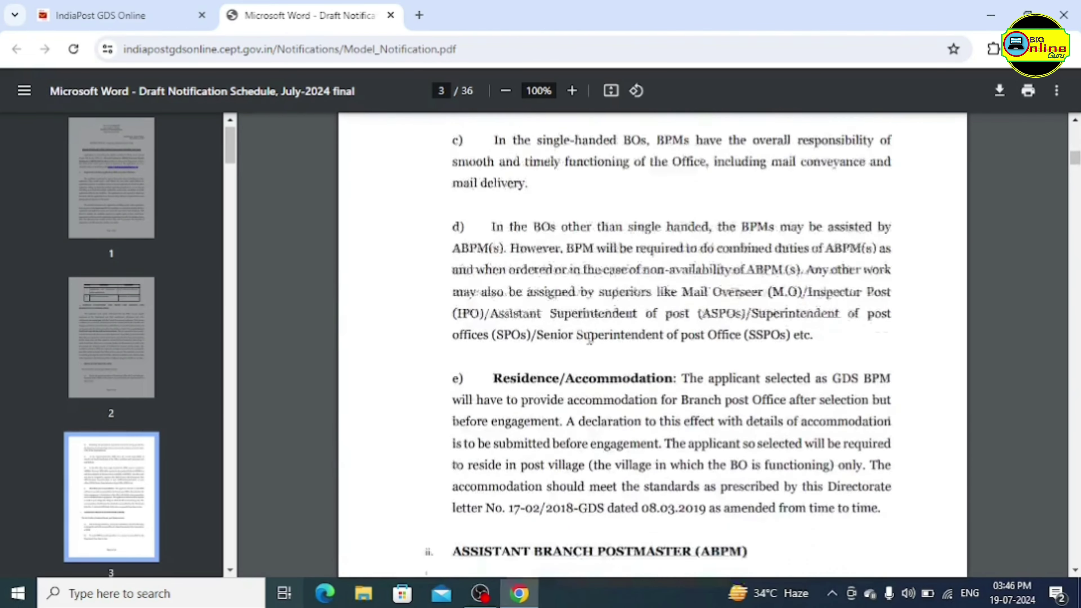
{"action": "scroll", "coordinate": [589, 364], "scroll_direction": "down", "scroll_amount": 15}
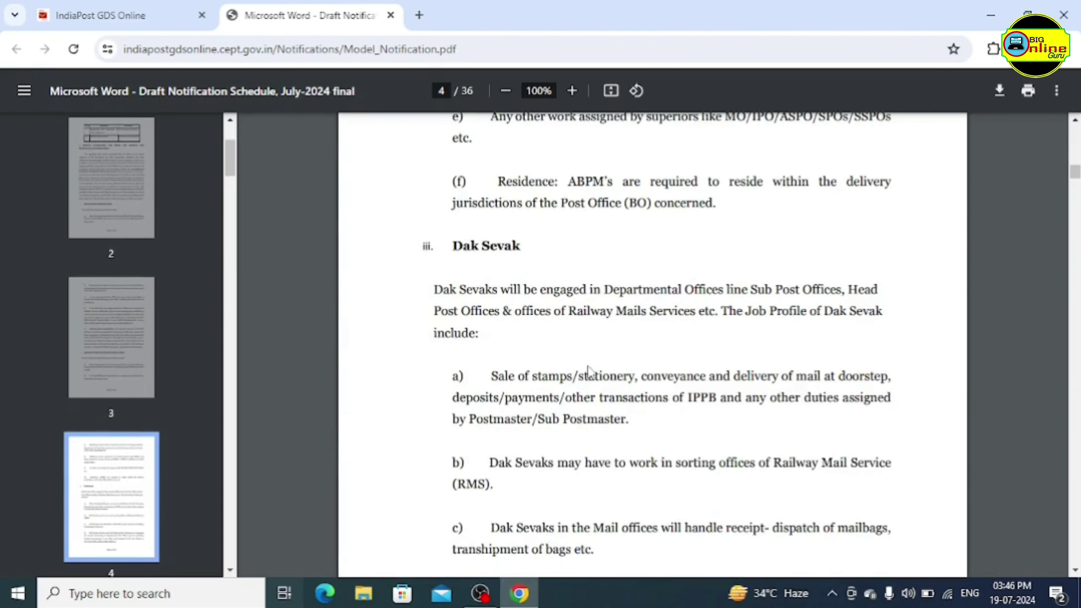
{"action": "scroll", "coordinate": [590, 370], "scroll_direction": "down", "scroll_amount": 10}
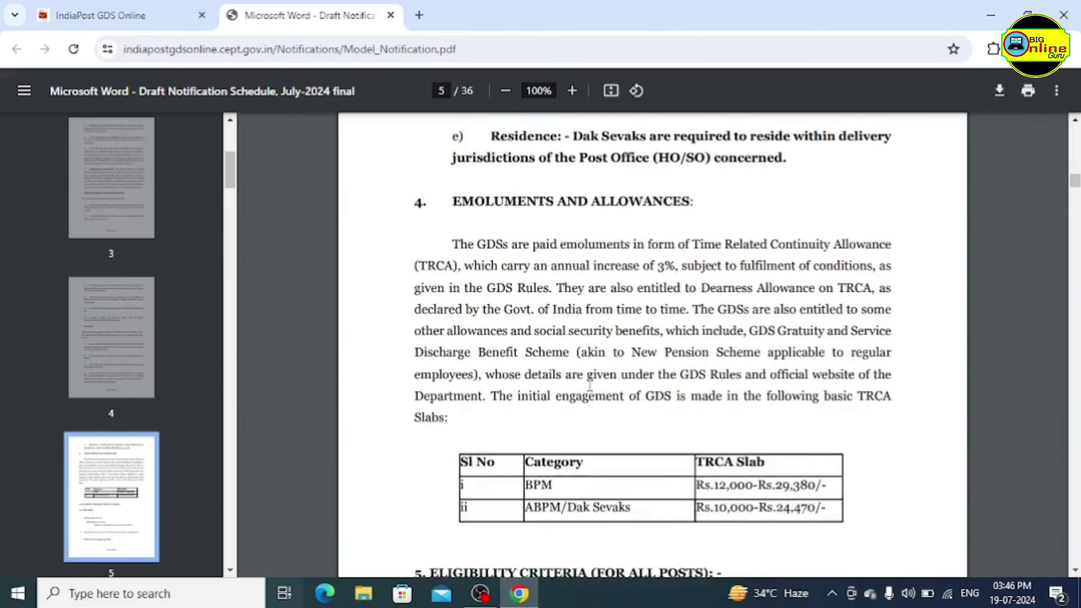
Return to the GDS Online home page and open the Uttar Pradesh circle's division list
{"action": "left_click", "coordinate": [106, 13]}
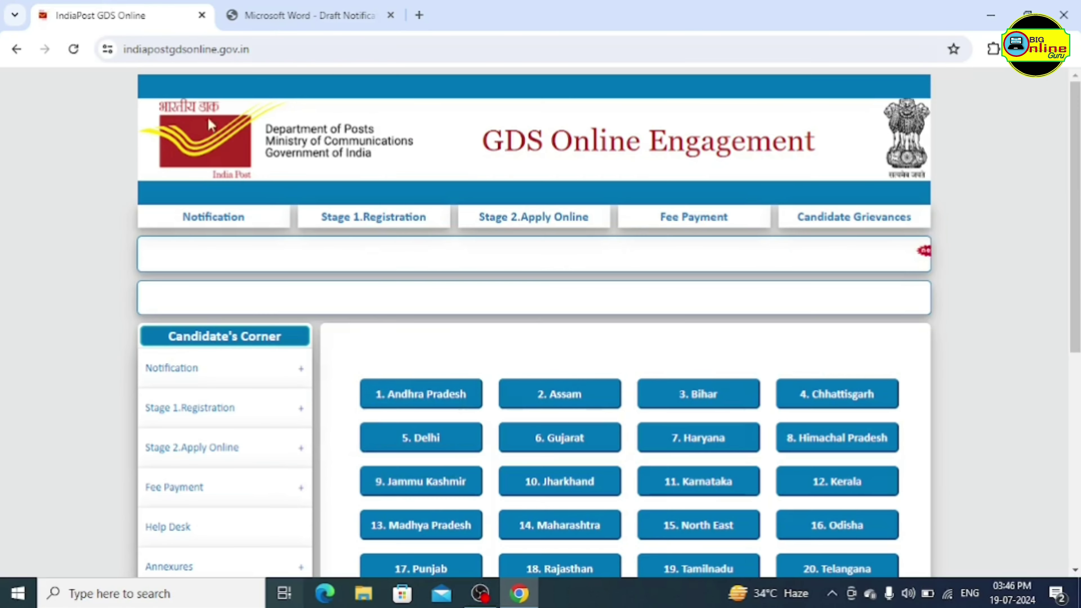
{"action": "scroll", "coordinate": [344, 341], "scroll_direction": "down", "scroll_amount": 5}
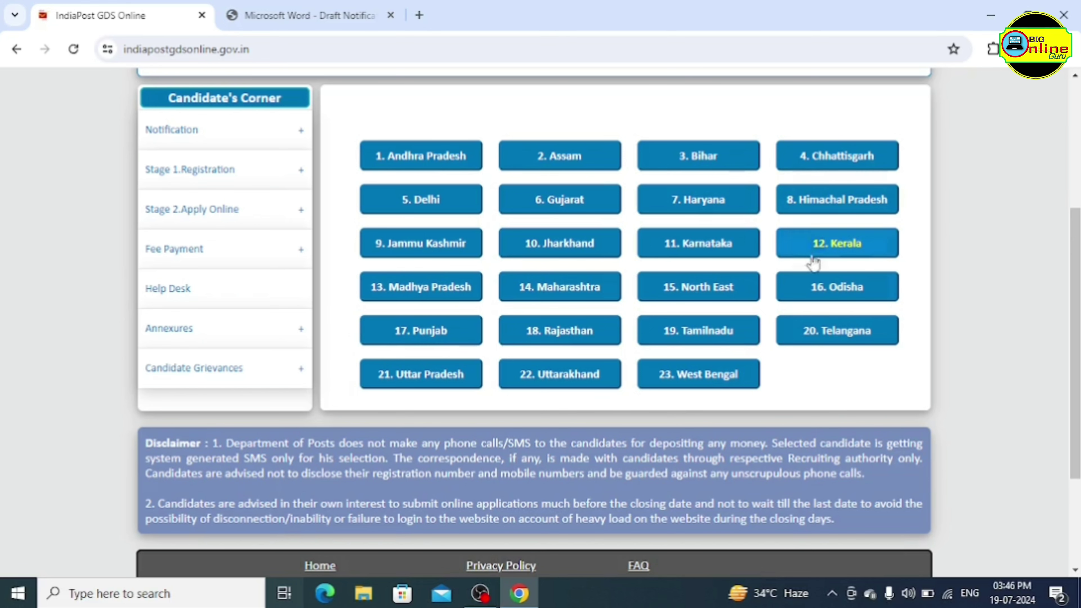
{"action": "left_click", "coordinate": [429, 375]}
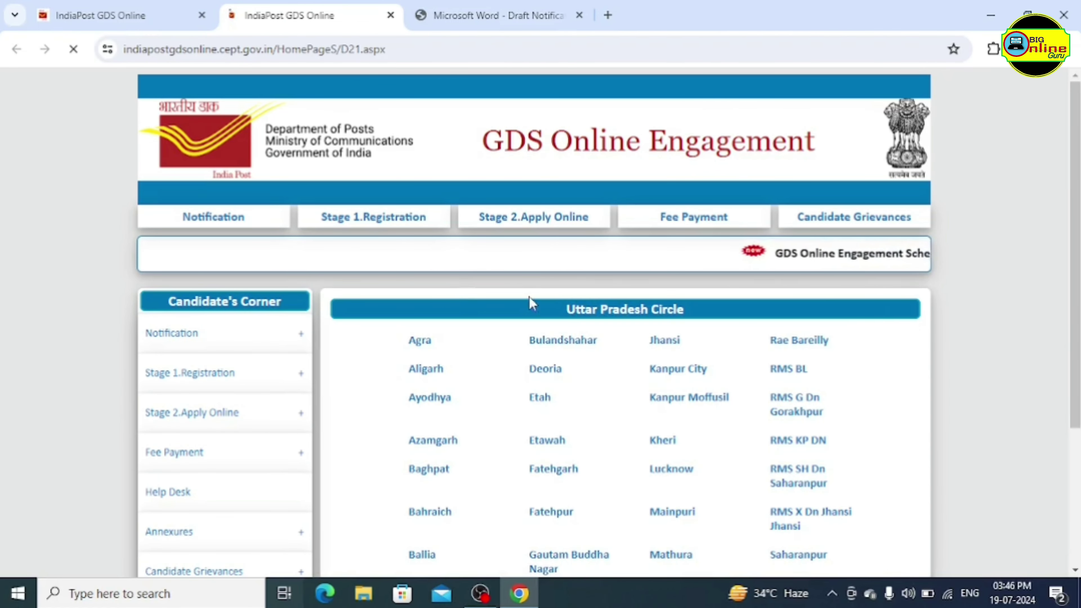
{"action": "scroll", "coordinate": [609, 337], "scroll_direction": "down", "scroll_amount": 6}
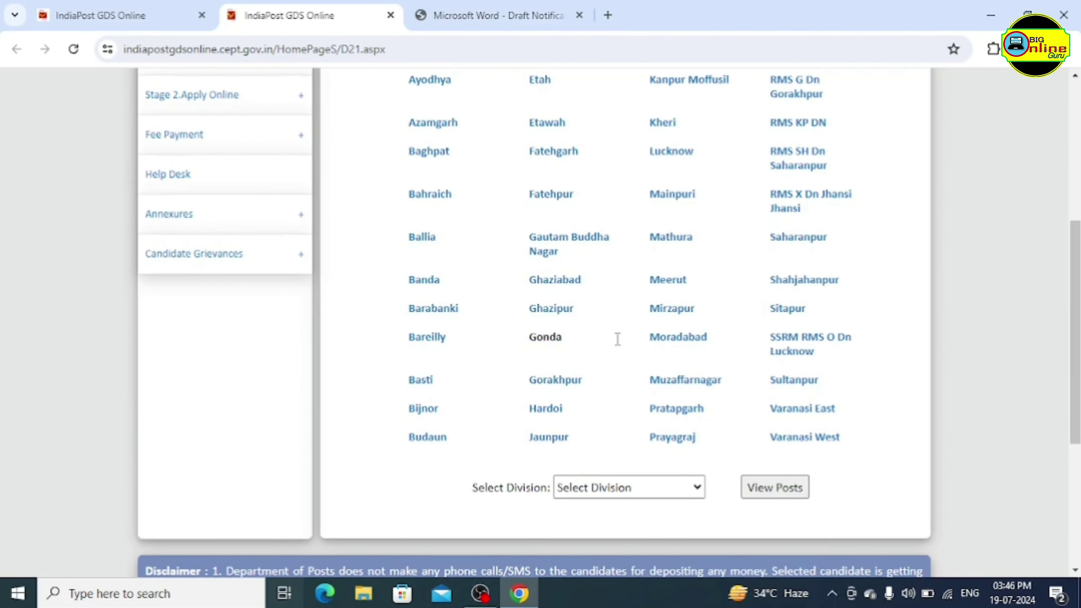
{"action": "scroll", "coordinate": [620, 349], "scroll_direction": "down", "scroll_amount": 2}
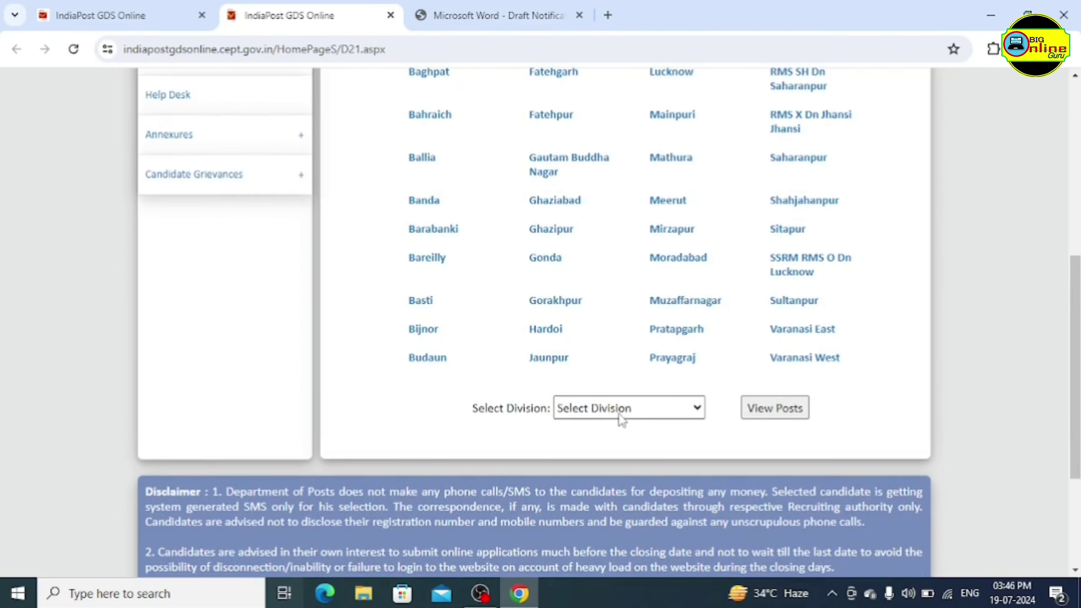
Choose Bareilly as the division and view its notified GDS posts
{"action": "left_click", "coordinate": [647, 411]}
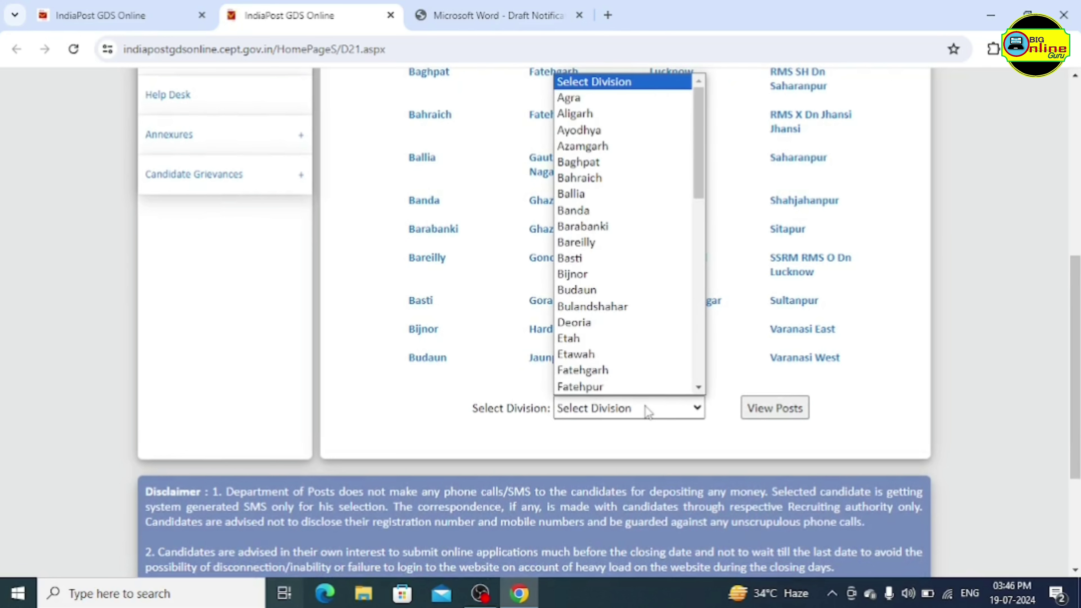
{"action": "scroll", "coordinate": [639, 378], "scroll_direction": "down", "scroll_amount": 1}
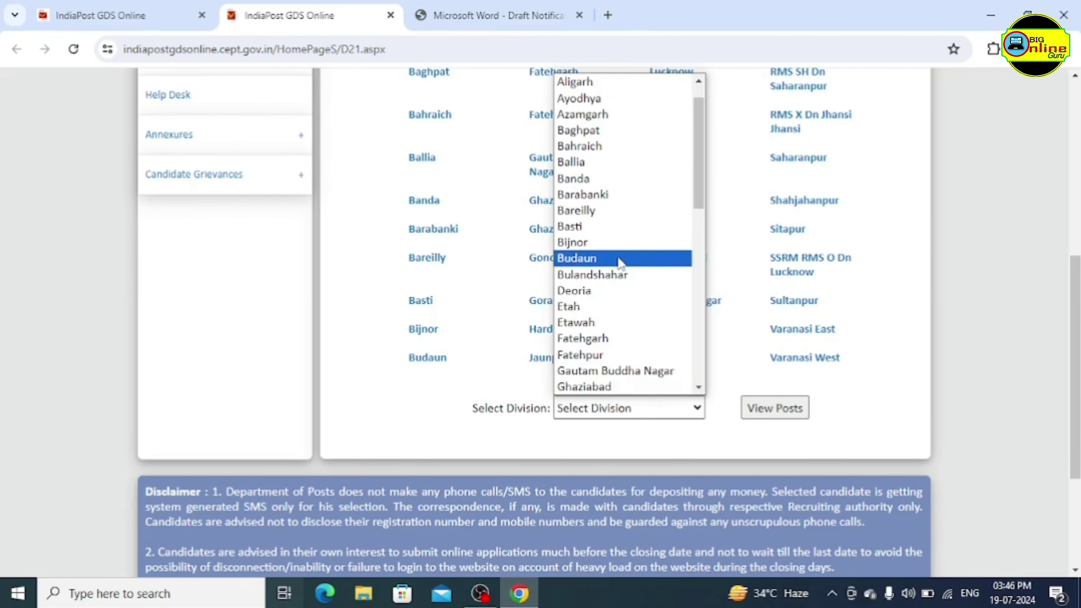
{"action": "left_click", "coordinate": [579, 210]}
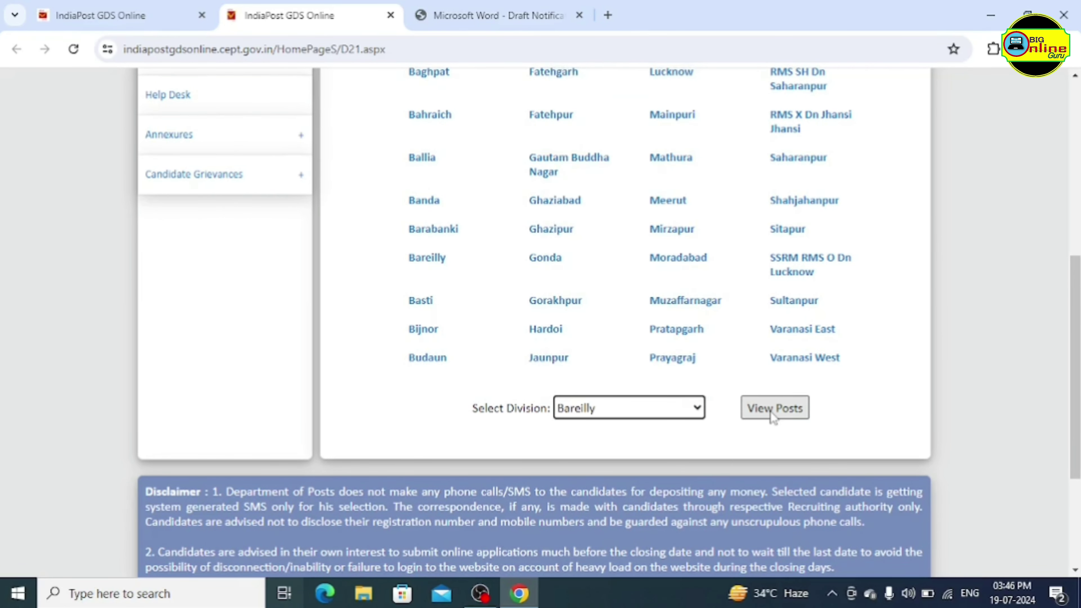
{"action": "left_click", "coordinate": [771, 412]}
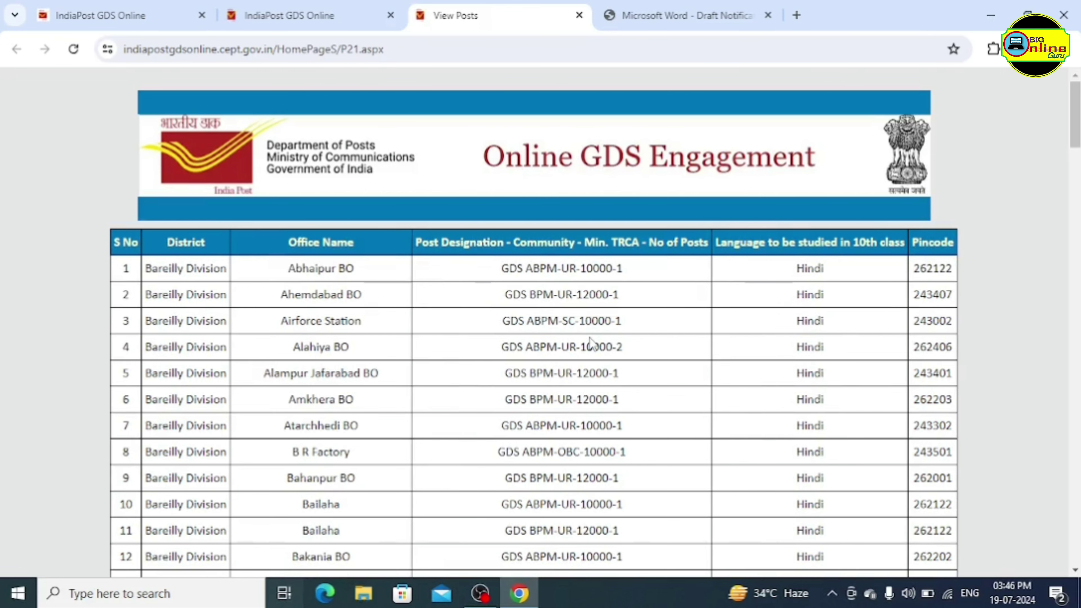
From the portal home page, open Candidate's Corner's Stage 1 Registration form
{"action": "left_click", "coordinate": [115, 6]}
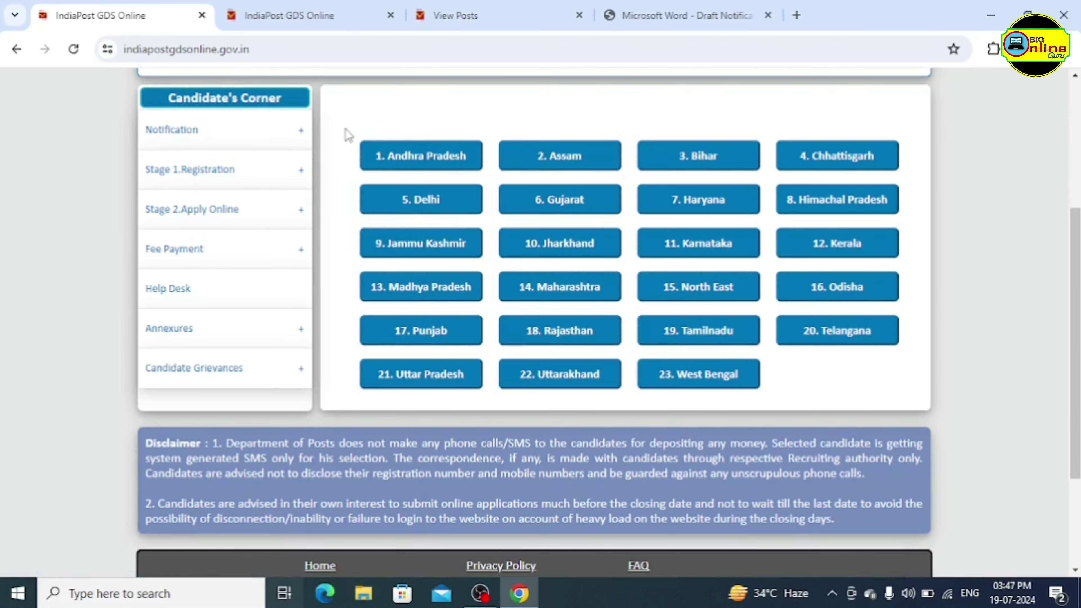
{"action": "scroll", "coordinate": [346, 134], "scroll_direction": "up", "scroll_amount": 5}
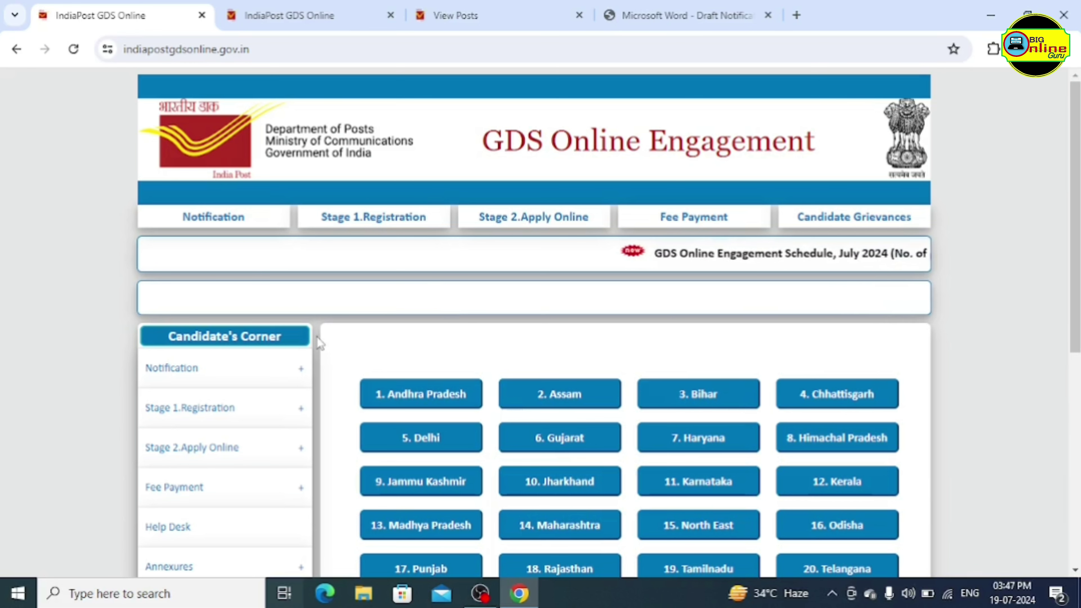
{"action": "mouse_move", "coordinate": [221, 379]}
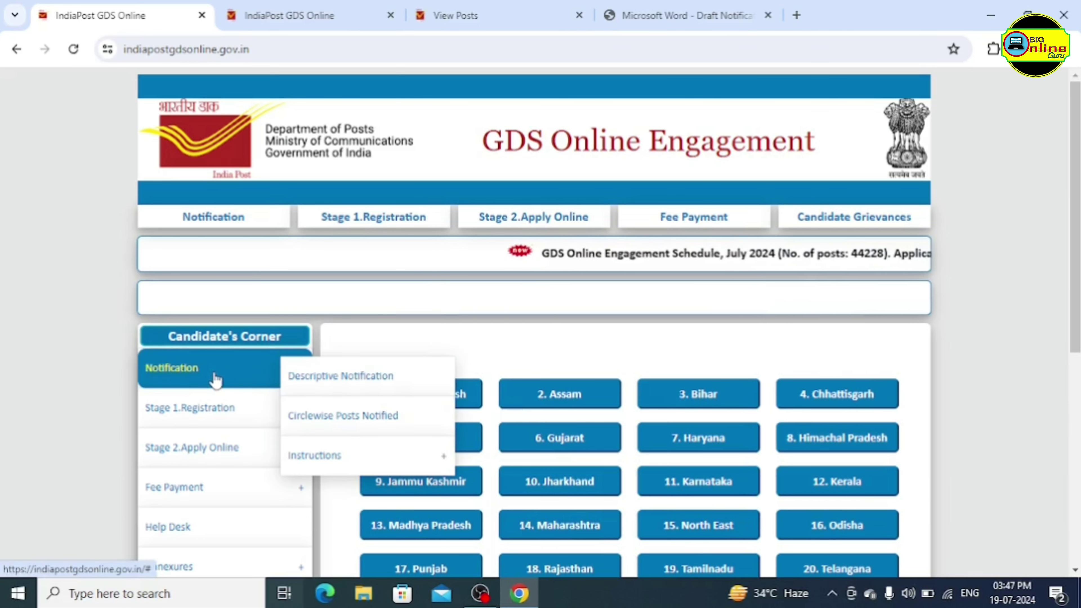
{"action": "mouse_move", "coordinate": [215, 409]}
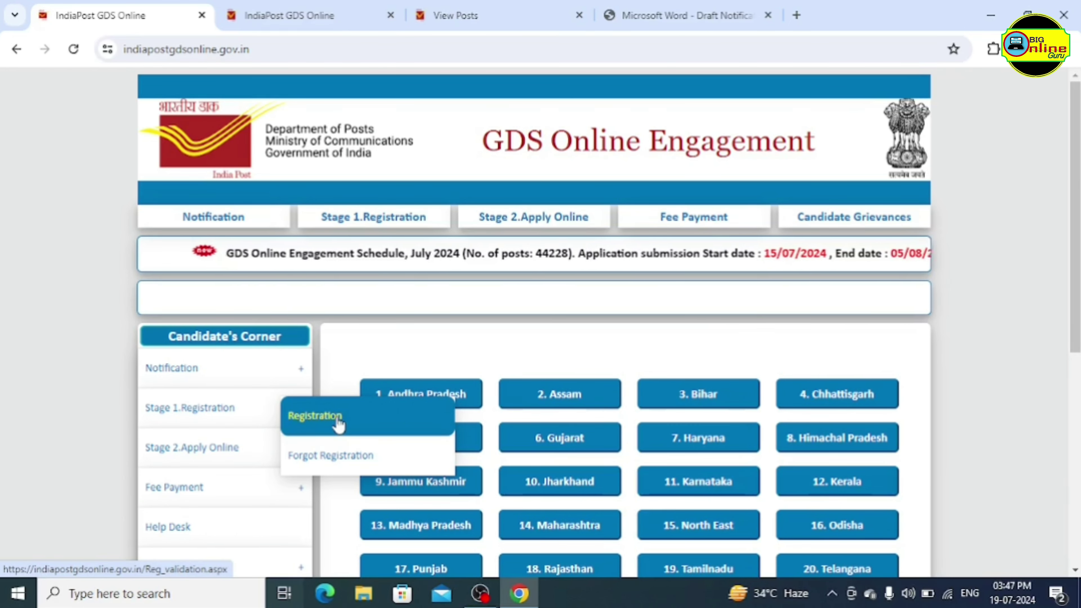
{"action": "left_click", "coordinate": [328, 418]}
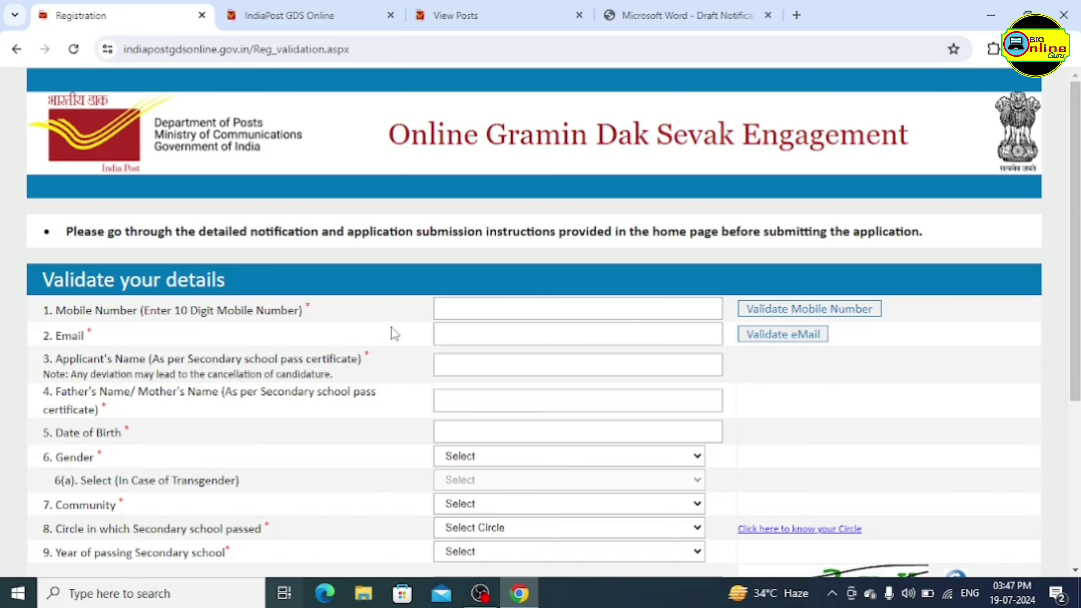
Enter the candidate's mobile number, request an OTP, and submit the received OTP
{"action": "scroll", "coordinate": [394, 323], "scroll_direction": "down", "scroll_amount": 2}
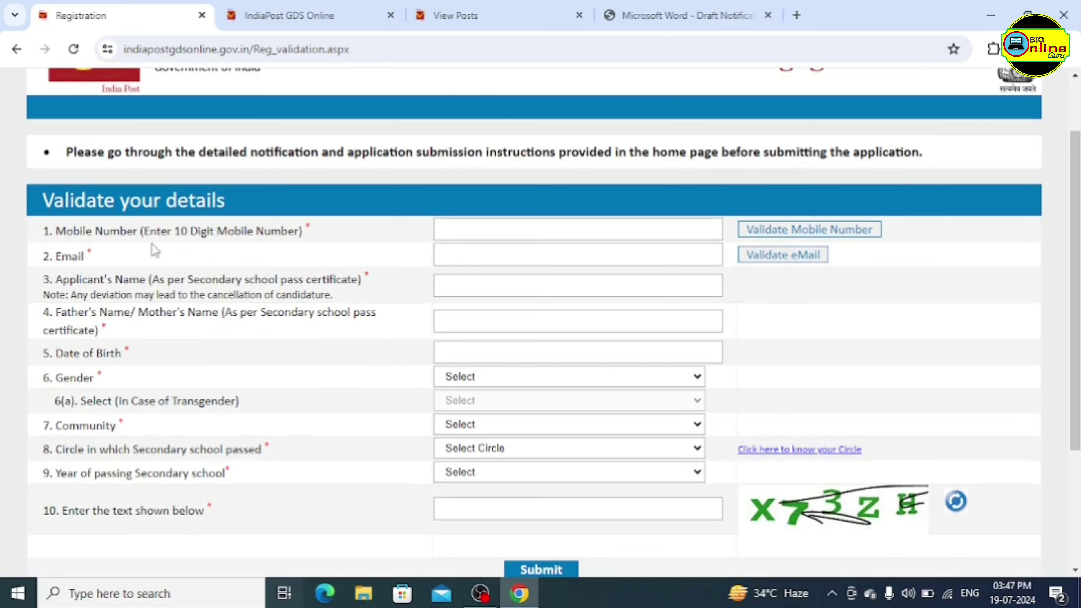
{"action": "left_click", "coordinate": [502, 232]}
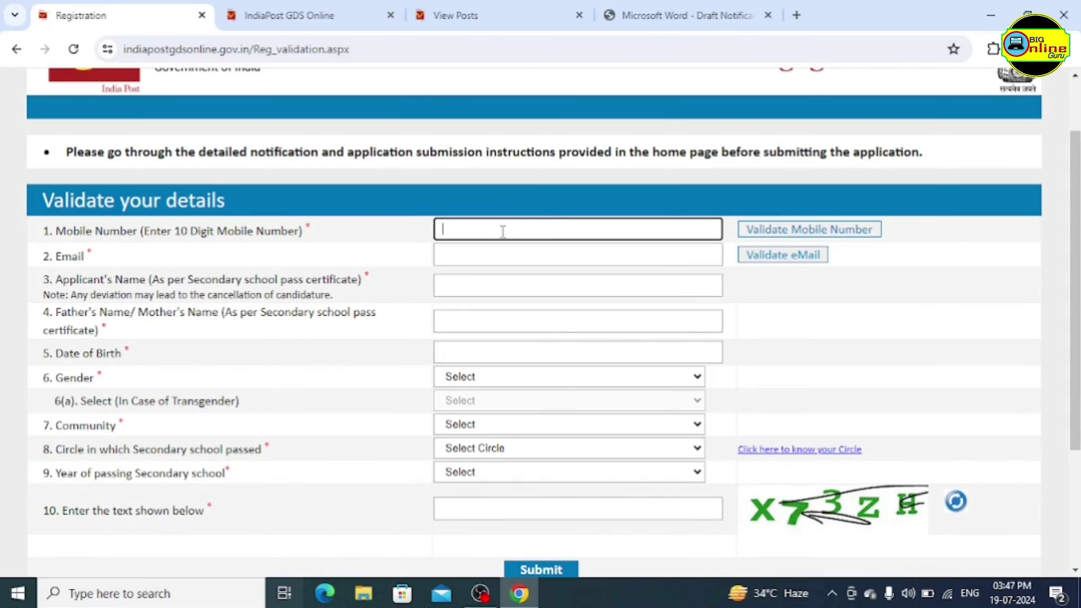
{"action": "left_click", "coordinate": [847, 230]}
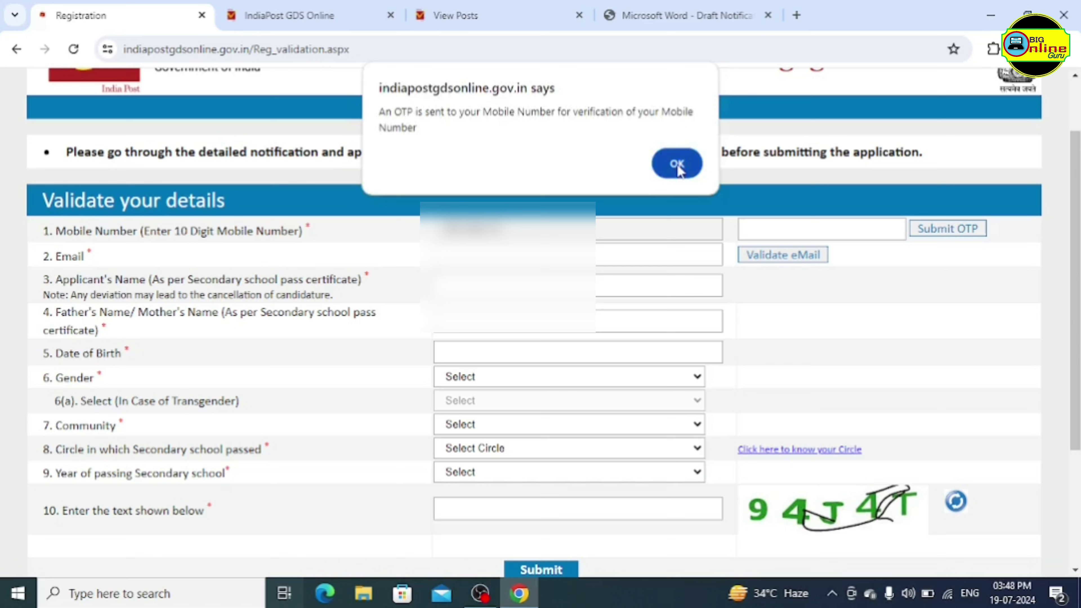
{"action": "left_click", "coordinate": [677, 165]}
{"action": "left_click", "coordinate": [773, 229]}
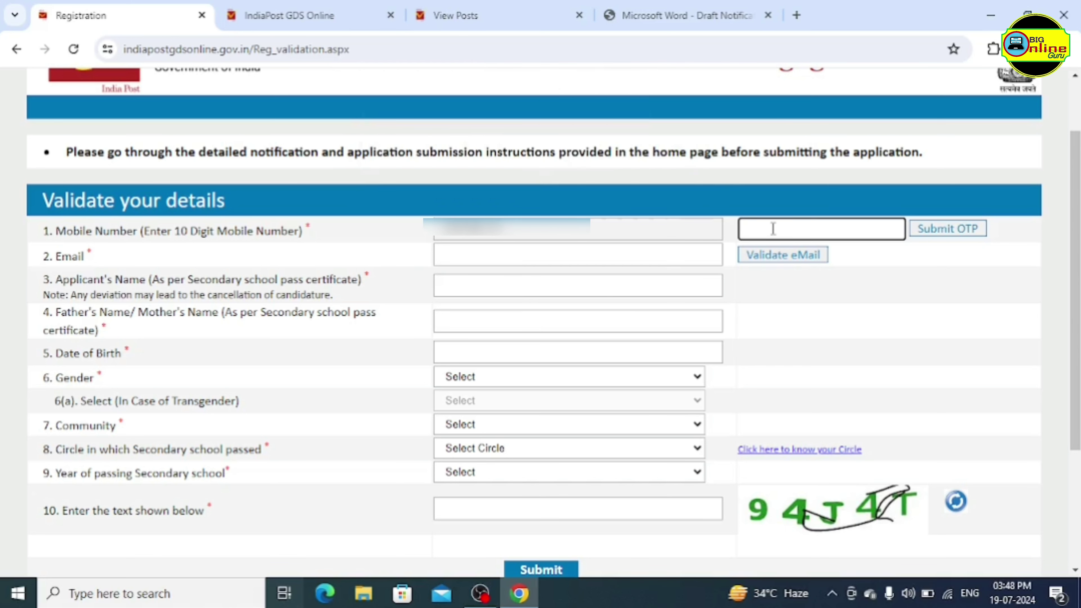
{"action": "left_click", "coordinate": [941, 232]}
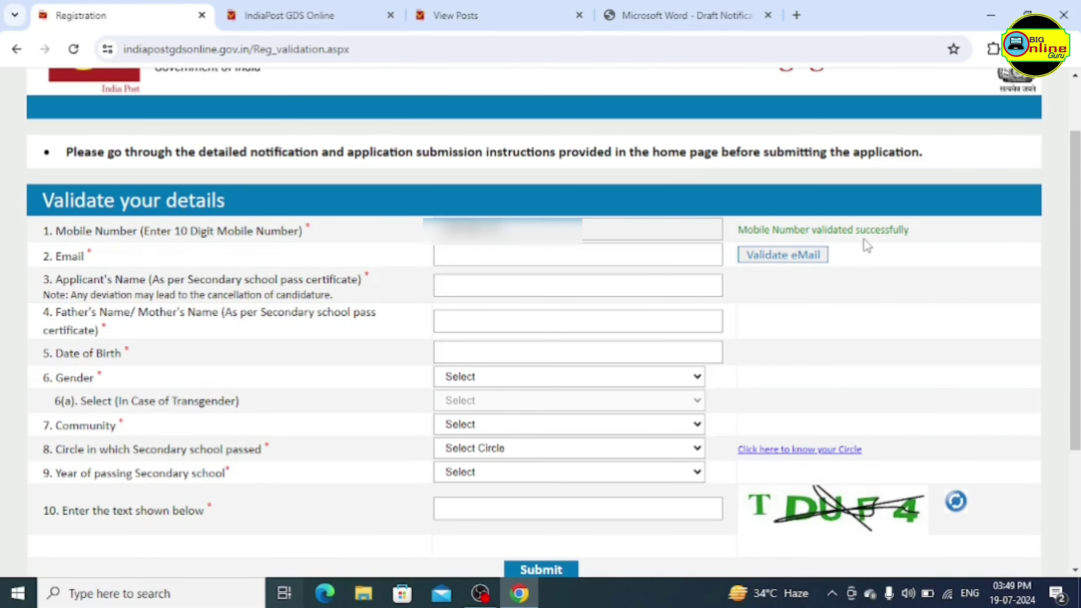
Enter the candidate's e-mail address, request an e-mail OTP, and submit the received OTP
{"action": "left_click", "coordinate": [593, 254]}
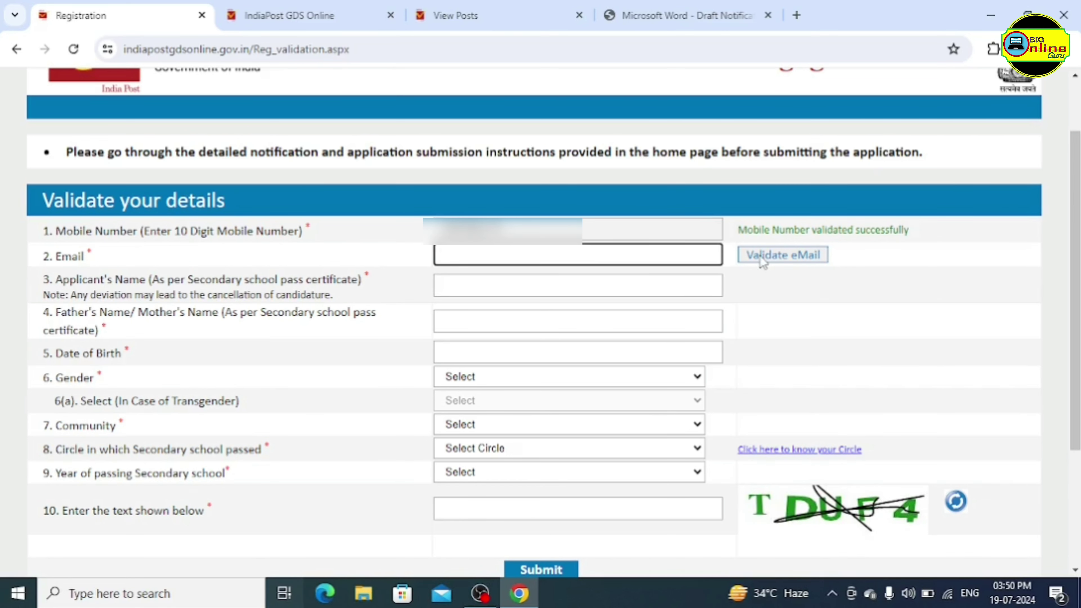
{"action": "left_click", "coordinate": [783, 255]}
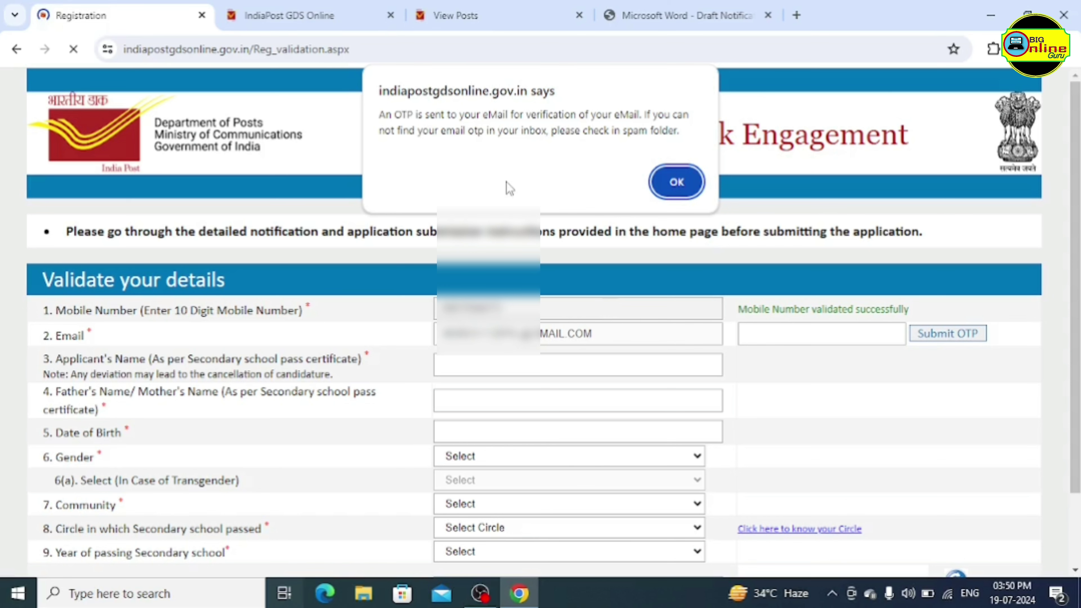
{"action": "left_click", "coordinate": [678, 182]}
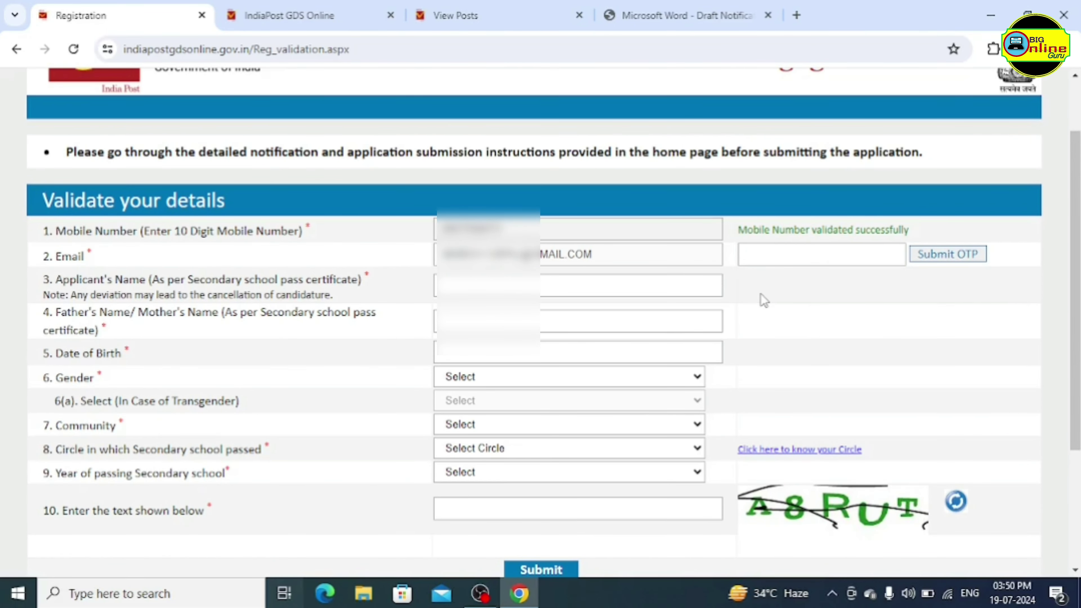
{"action": "left_click", "coordinate": [782, 257]}
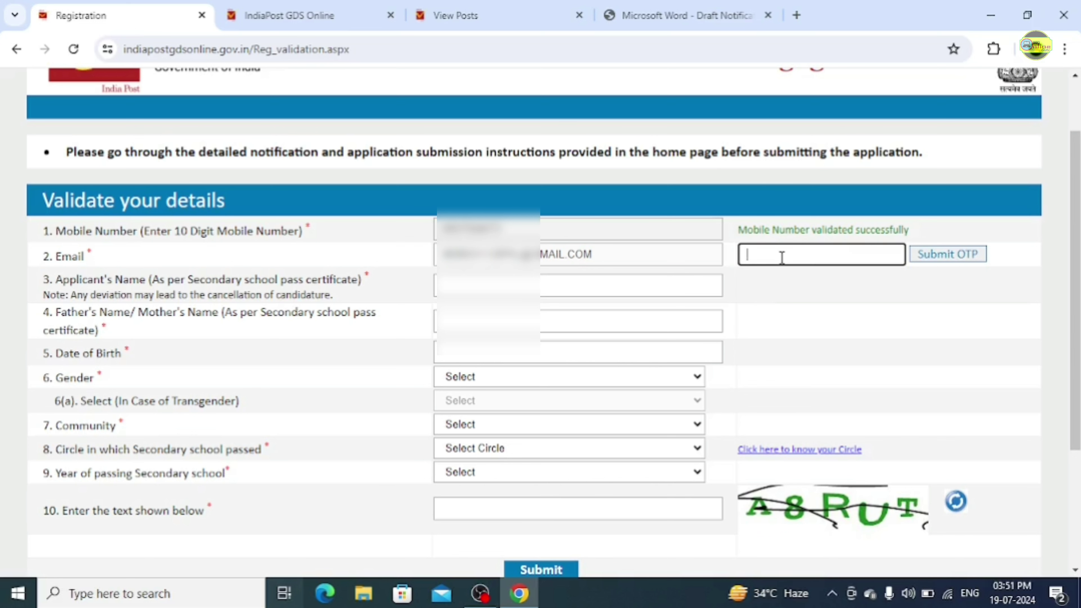
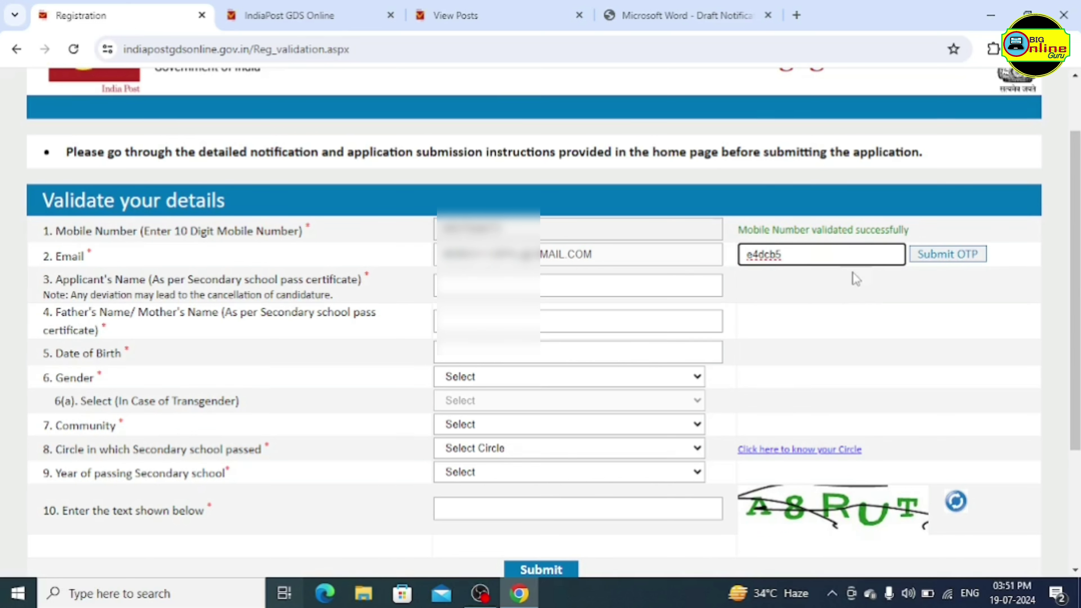
{"action": "left_click", "coordinate": [956, 255]}
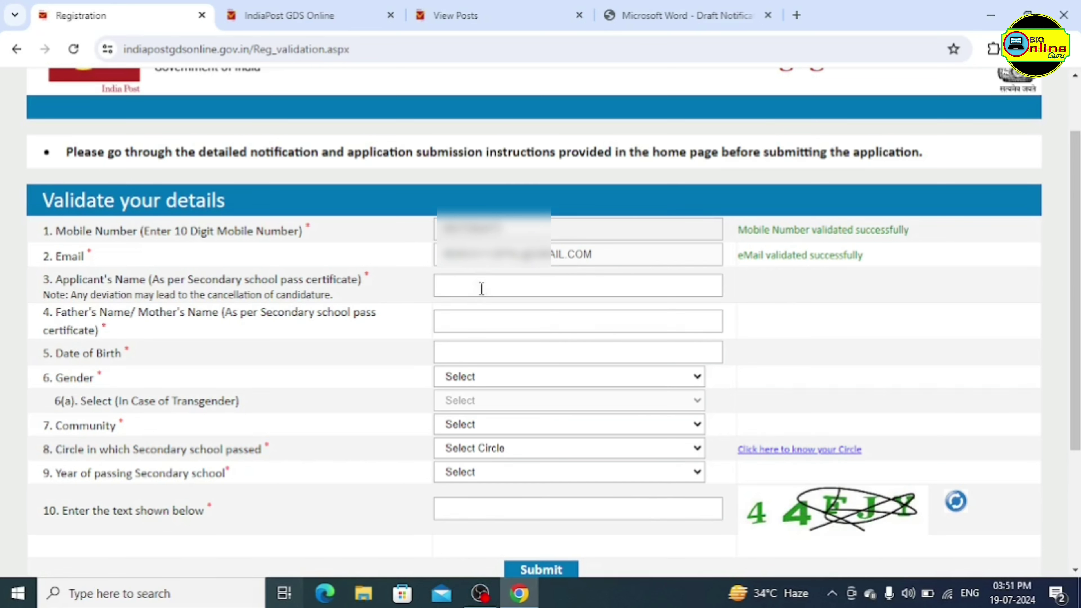
Fill in the applicant's name and the father's or mother's name as on the certificate
{"action": "left_click", "coordinate": [502, 285]}
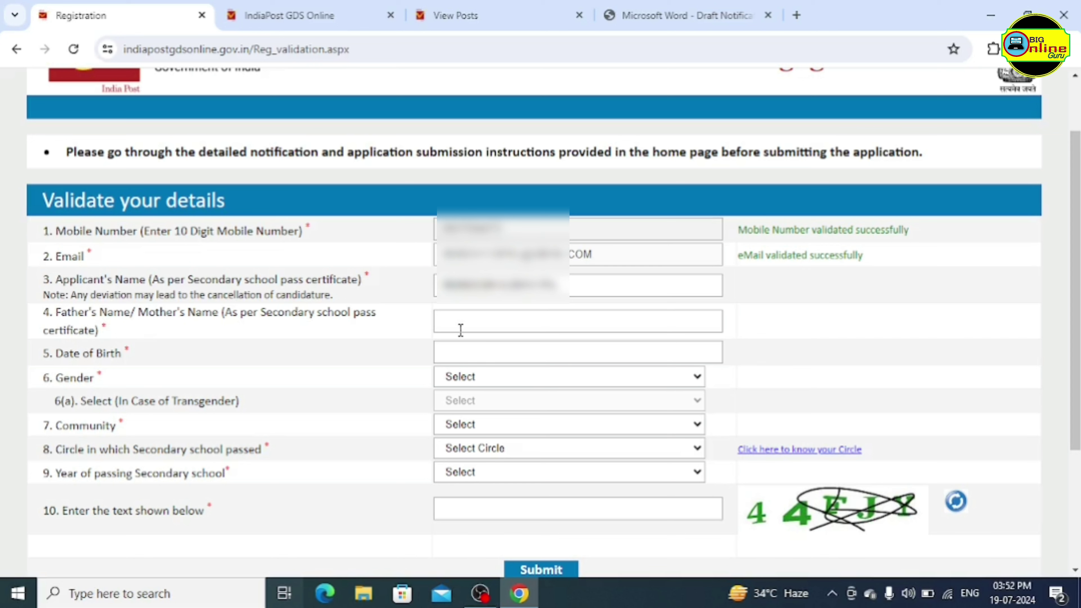
{"action": "left_click", "coordinate": [482, 323]}
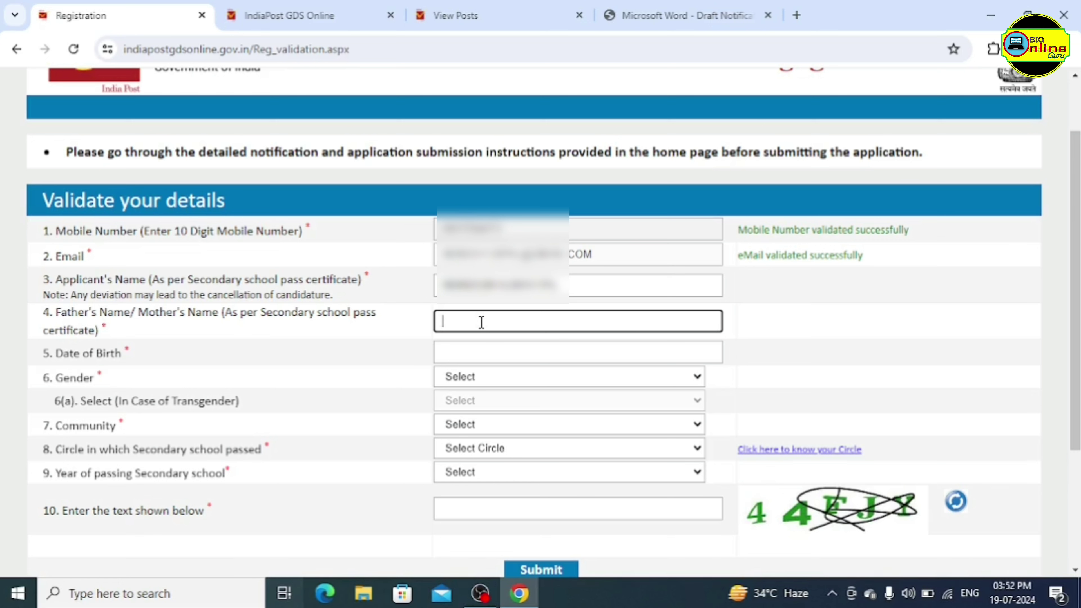
{"action": "key", "text": "ctrl+v"}
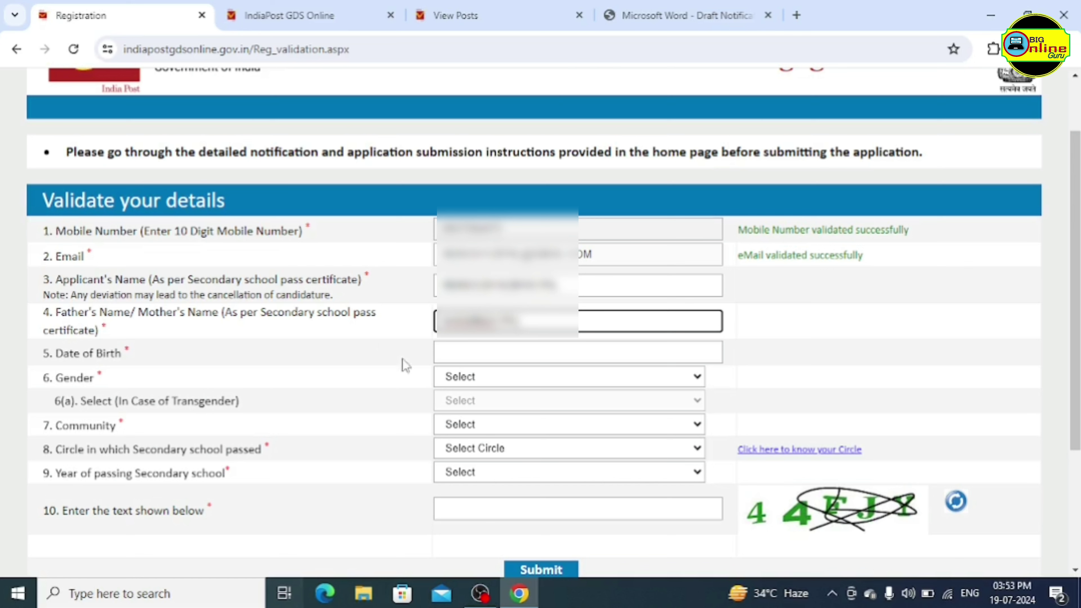
Pick 01/01/1999 as the Date of Birth in the calendar
{"action": "left_click", "coordinate": [510, 352]}
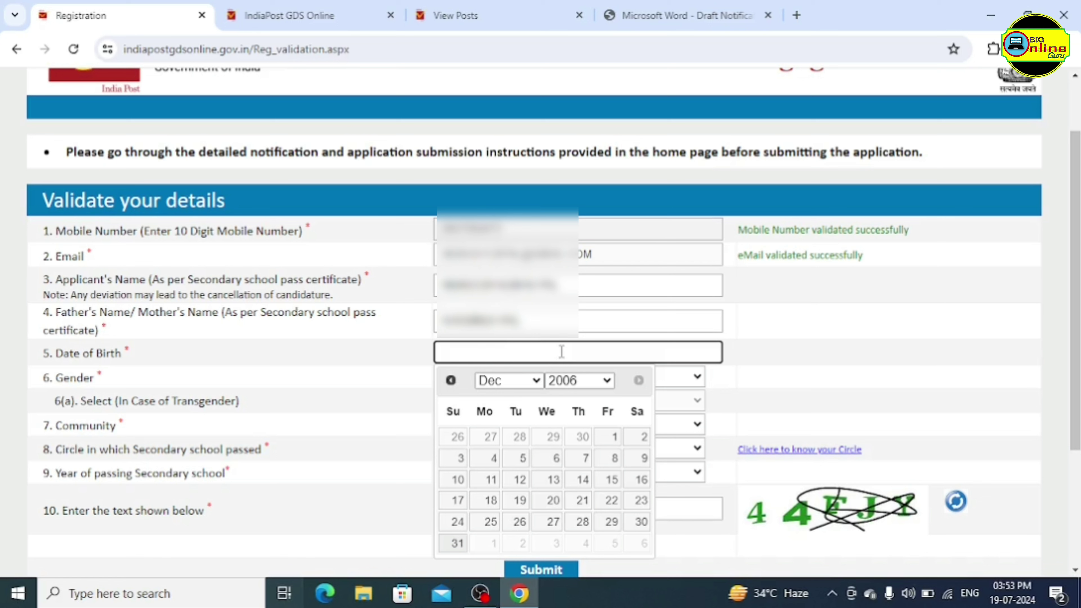
{"action": "left_click", "coordinate": [605, 386]}
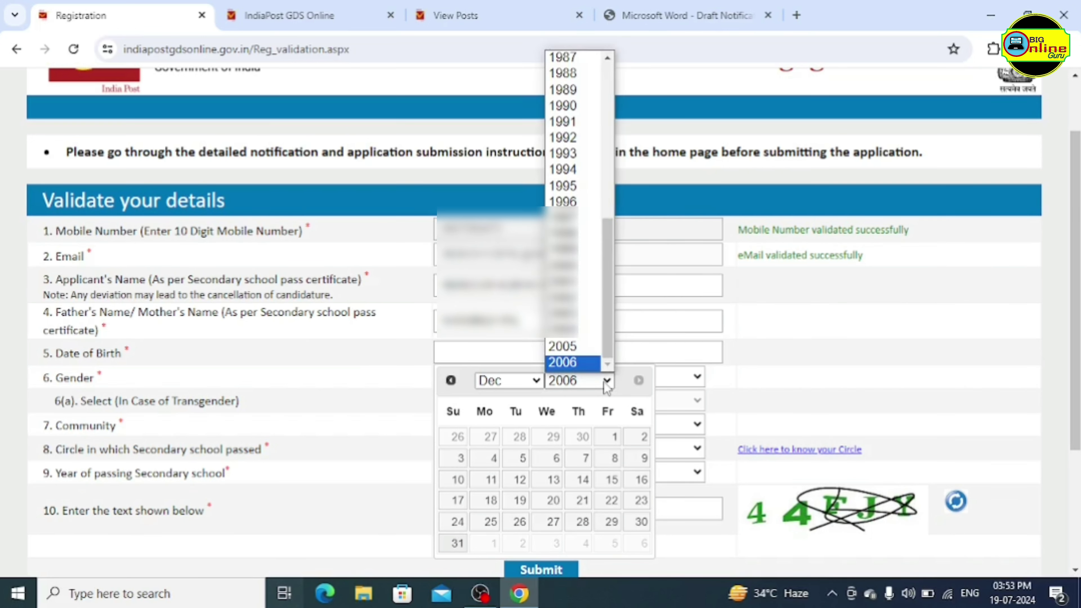
{"action": "key", "text": "Home"}
{"action": "type", "text": "1999"}
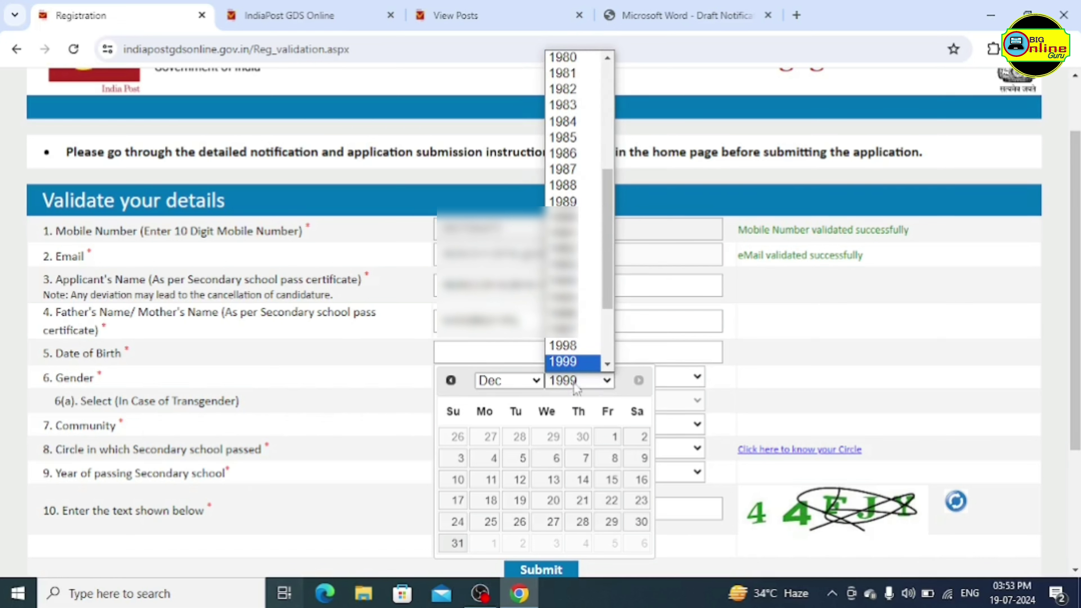
{"action": "left_click", "coordinate": [535, 381]}
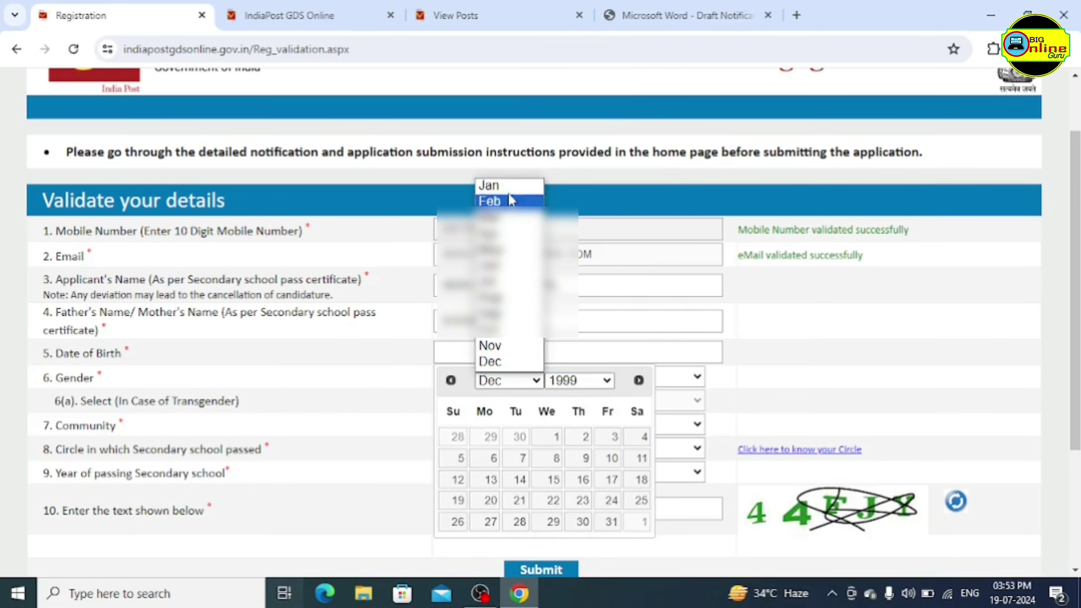
{"action": "left_click", "coordinate": [505, 185]}
{"action": "left_click", "coordinate": [614, 440]}
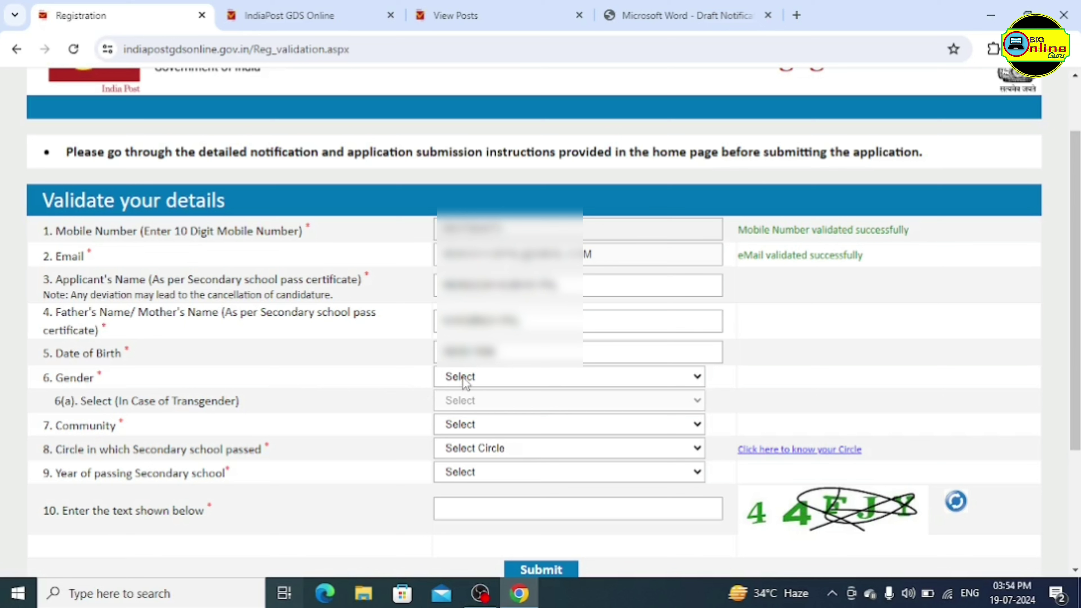
Set Gender to Male and Community to OBC
{"action": "left_click", "coordinate": [474, 378]}
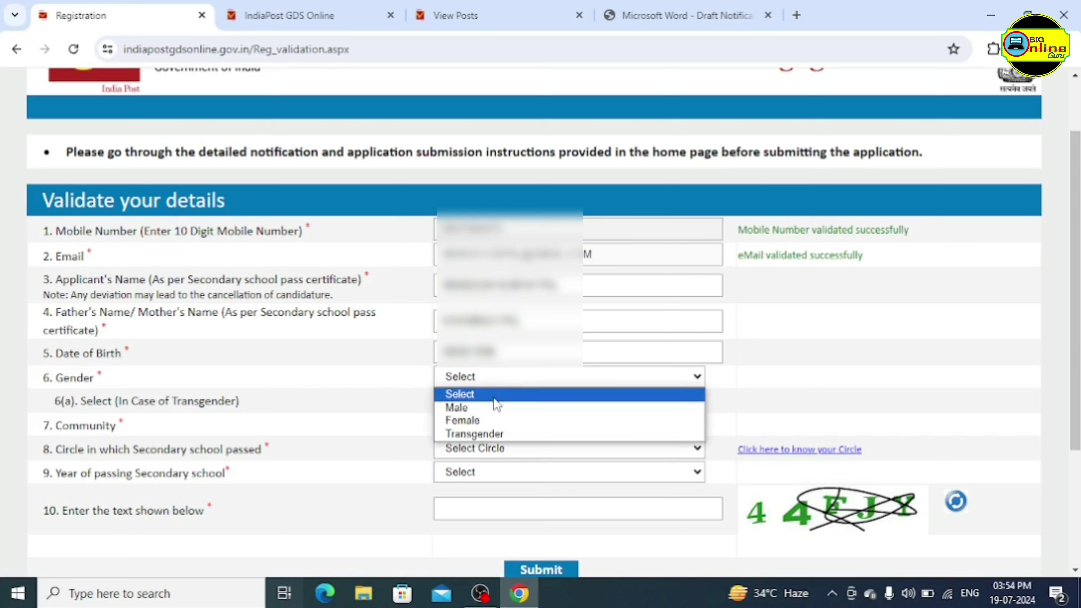
{"action": "left_click", "coordinate": [512, 409]}
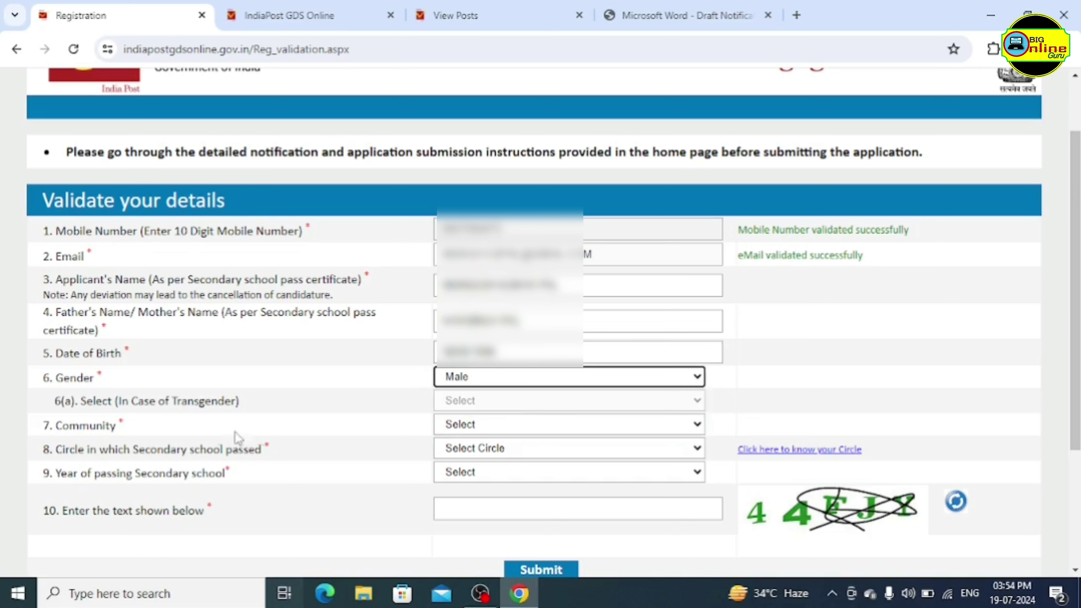
{"action": "left_click", "coordinate": [473, 425]}
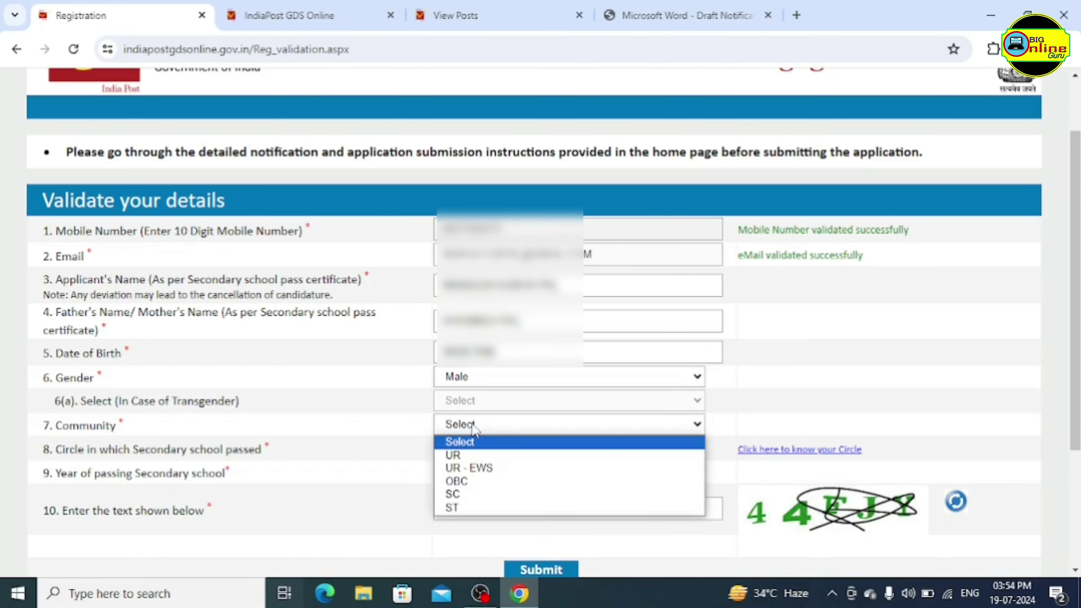
{"action": "left_click", "coordinate": [523, 482]}
{"action": "left_click", "coordinate": [401, 431]}
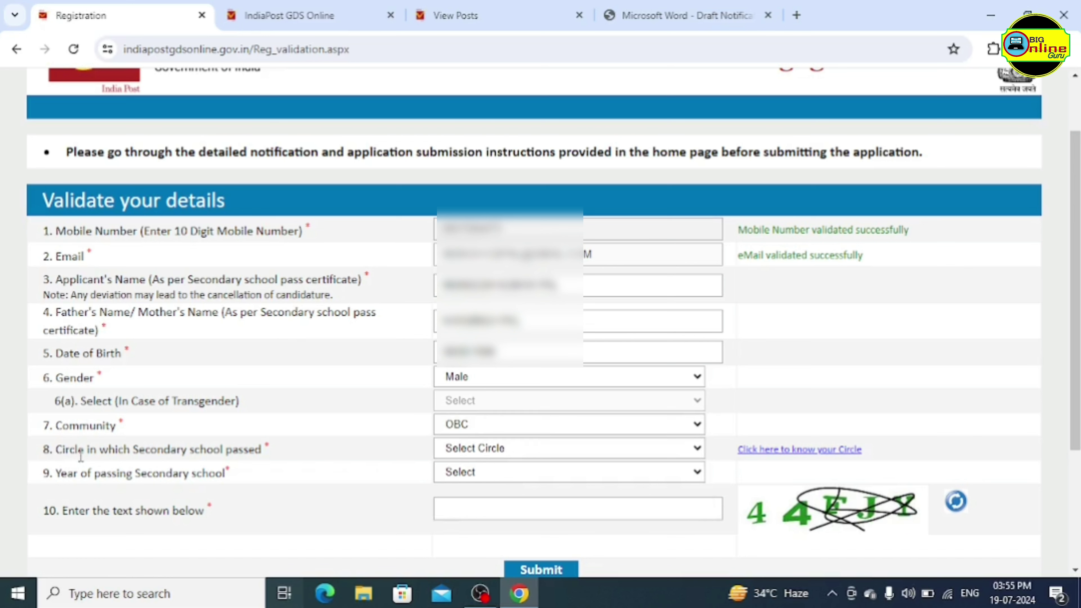
Set Circle to Uttar Pradesh and choose the secondary-school year of passing
{"action": "left_click", "coordinate": [479, 454]}
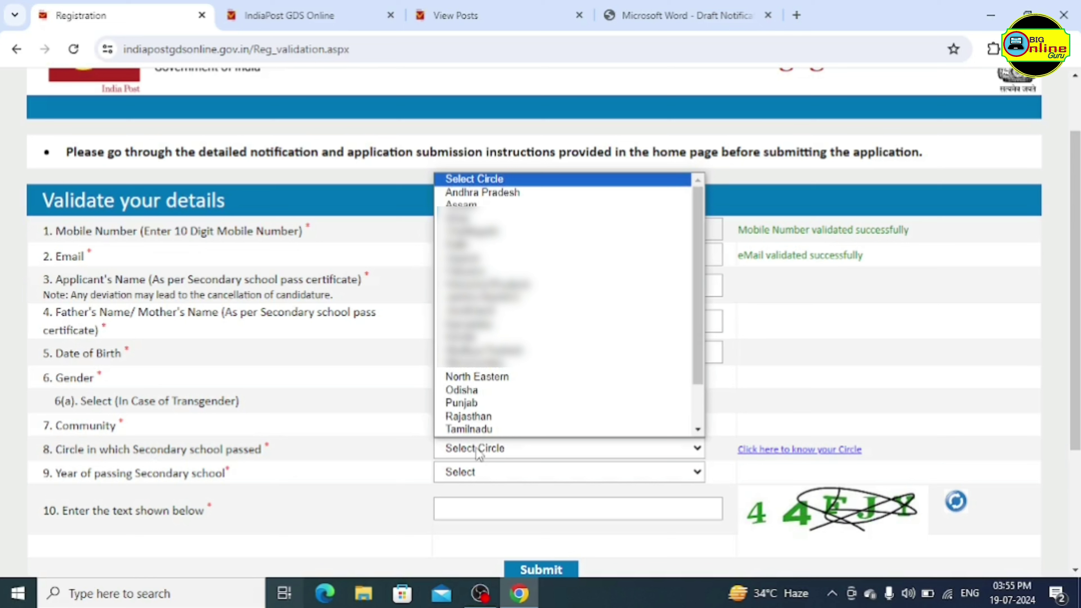
{"action": "key", "text": "u"}
{"action": "key", "text": "Tab"}
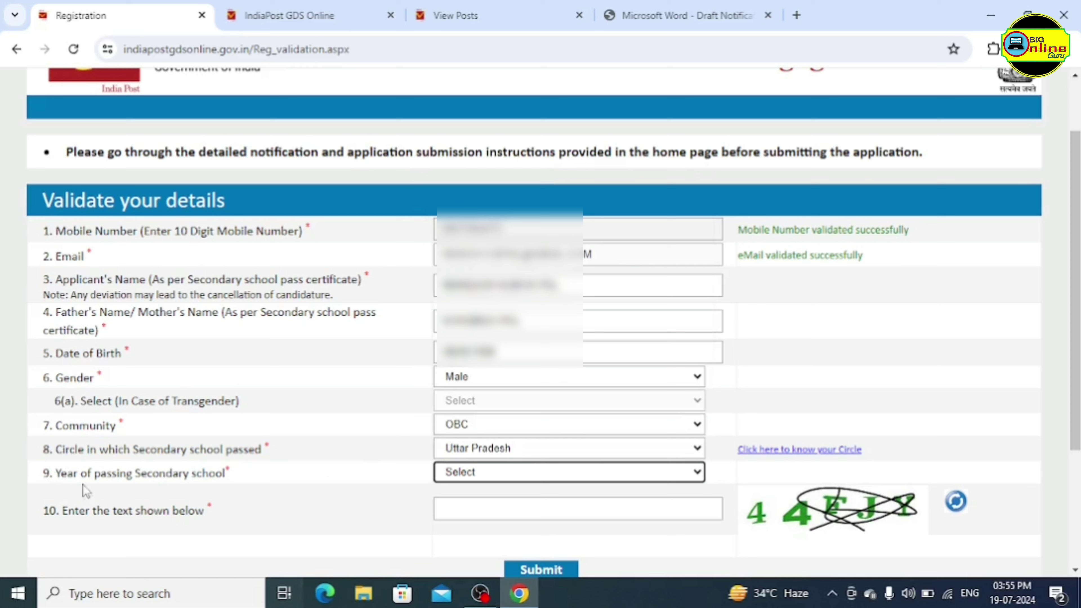
{"action": "left_click", "coordinate": [475, 474]}
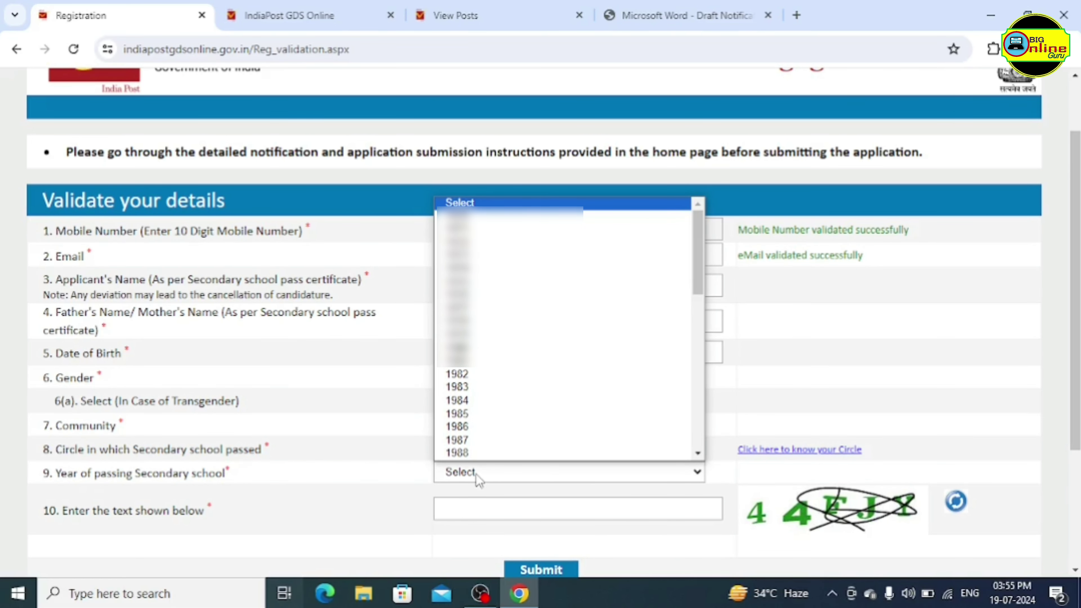
{"action": "left_click", "coordinate": [456, 454]}
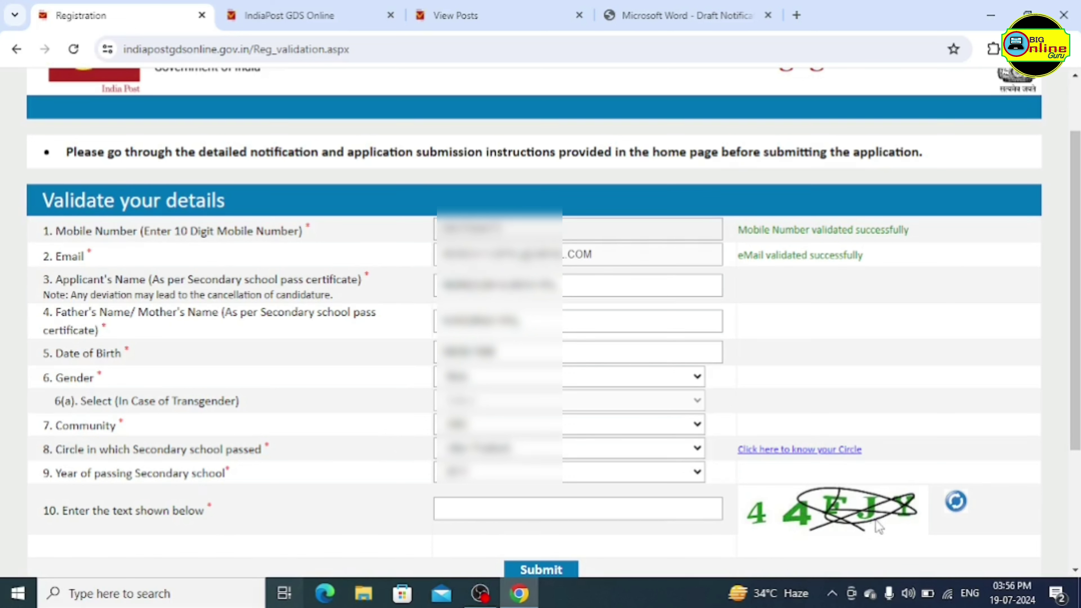
Refresh the captcha, enter C3VFC, and submit the validated details
{"action": "left_click", "coordinate": [643, 510]}
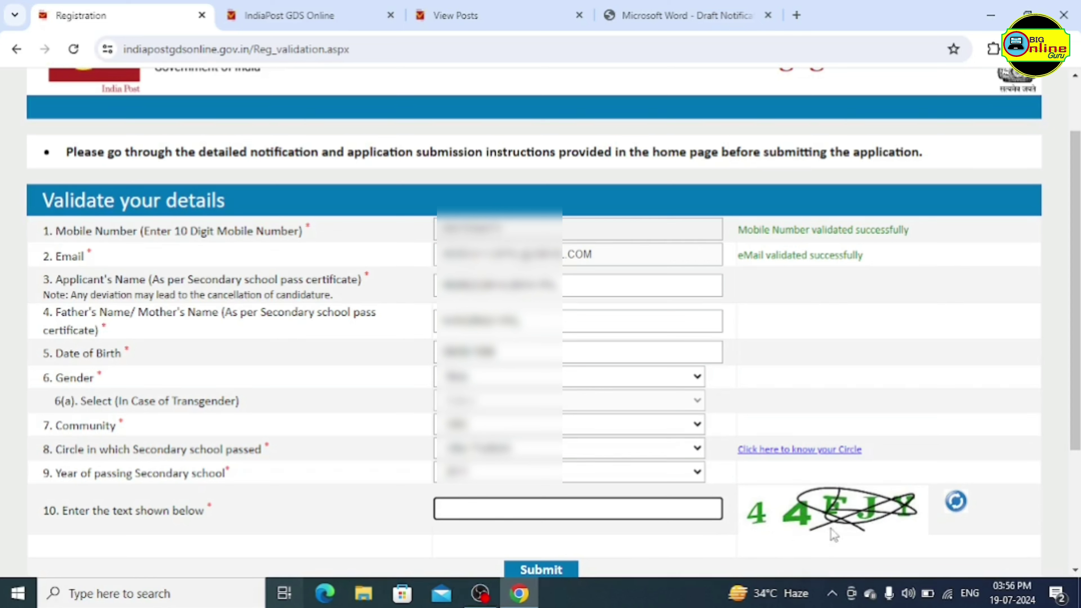
{"action": "left_click", "coordinate": [957, 503]}
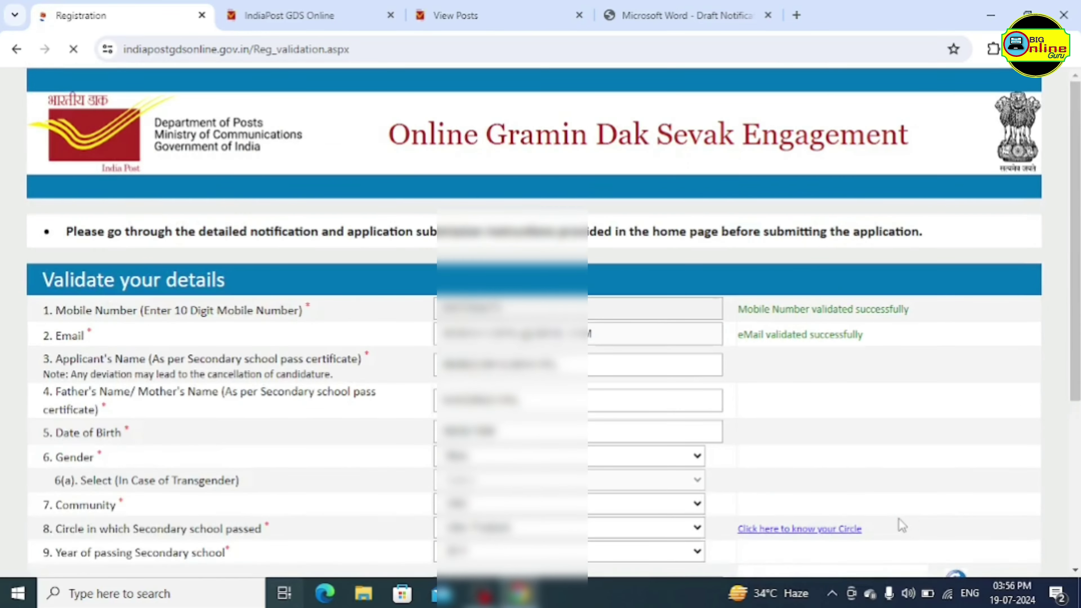
{"action": "scroll", "coordinate": [849, 477], "scroll_direction": "down", "scroll_amount": 2}
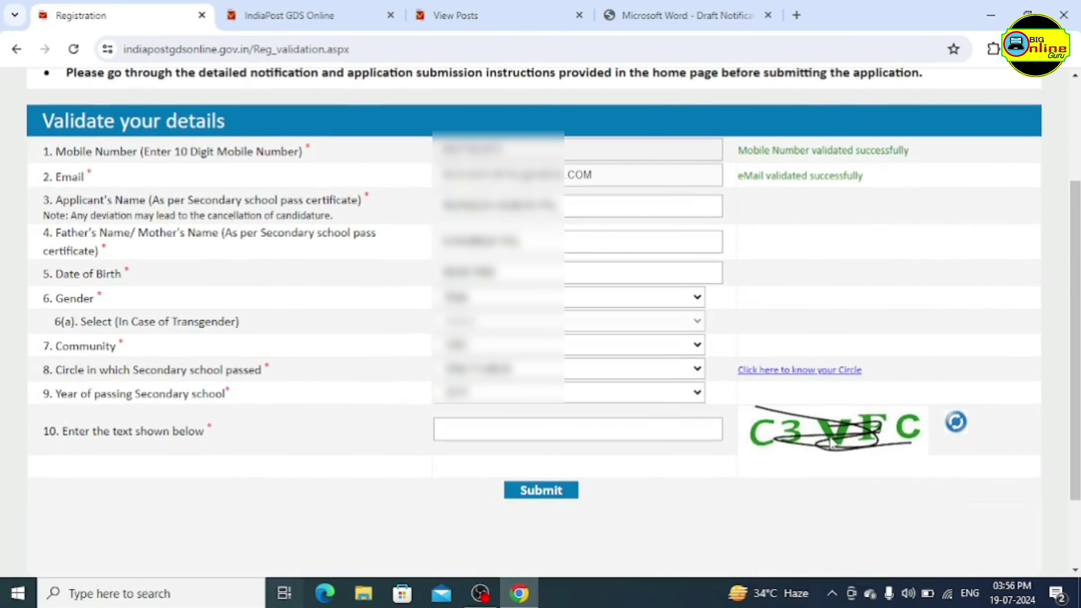
{"action": "left_click", "coordinate": [650, 431]}
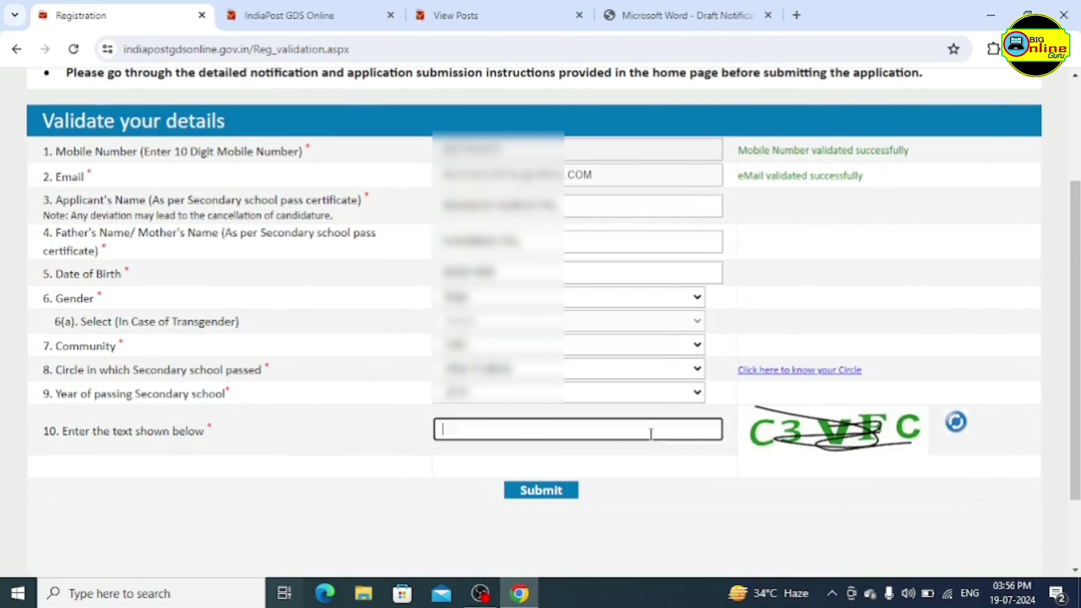
{"action": "type", "text": "C3VFC"}
{"action": "left_click", "coordinate": [539, 493]}
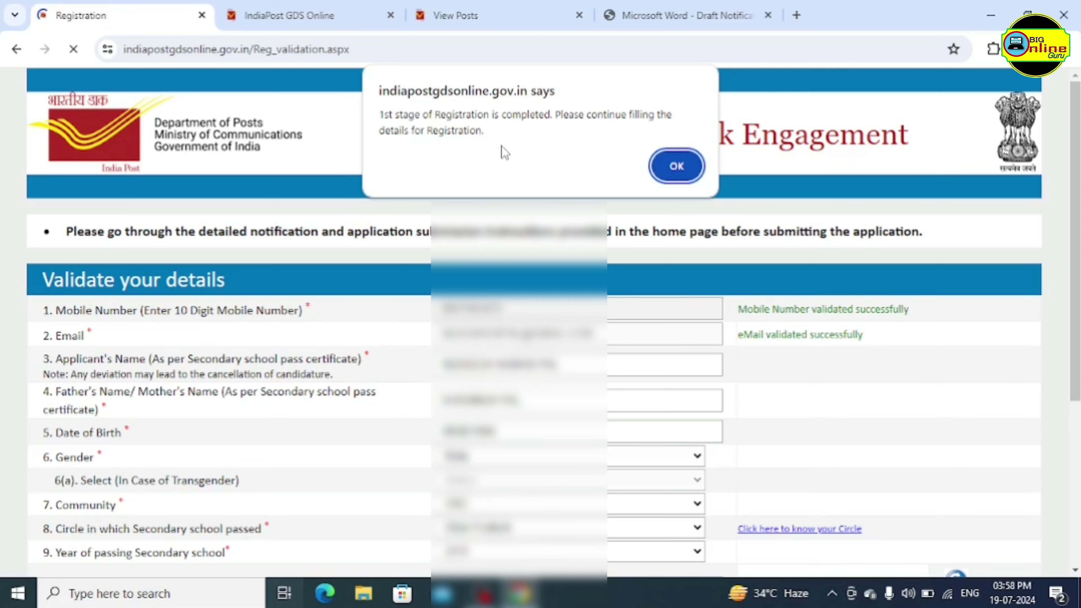
Acknowledge the first-stage completion notice and scroll to the second-stage form's items 10–15
{"action": "left_click", "coordinate": [678, 167]}
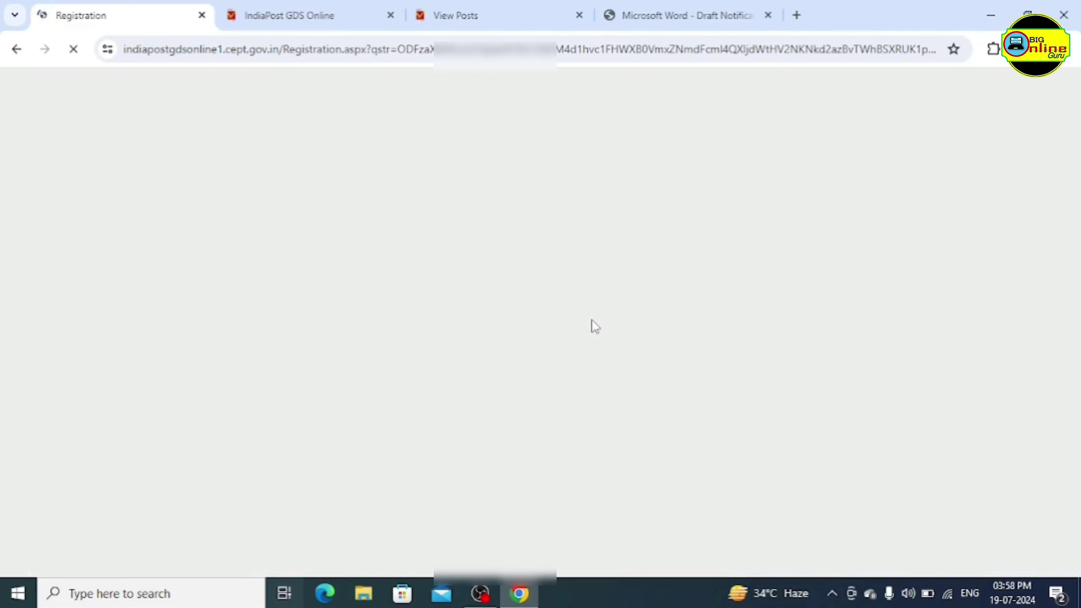
{"action": "scroll", "coordinate": [620, 260], "scroll_direction": "down", "scroll_amount": 5}
{"action": "scroll", "coordinate": [626, 287], "scroll_direction": "down", "scroll_amount": 5}
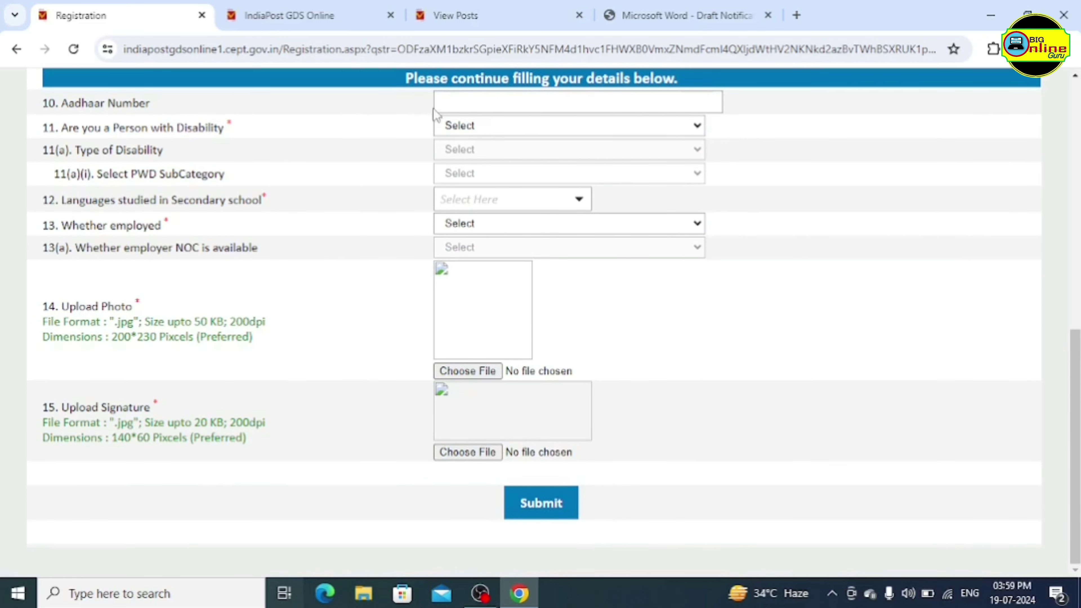
Paste the Aadhaar number, then set 'Are you a Person with Disability' to No after briefly trying Yes
{"action": "left_click", "coordinate": [470, 103]}
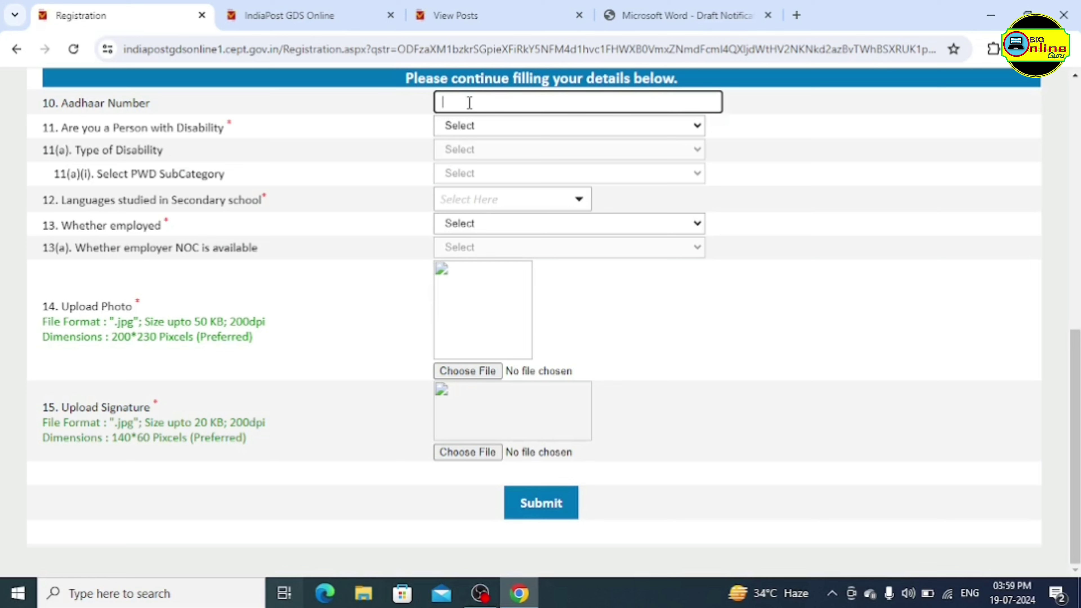
{"action": "key", "text": "ctrl+v"}
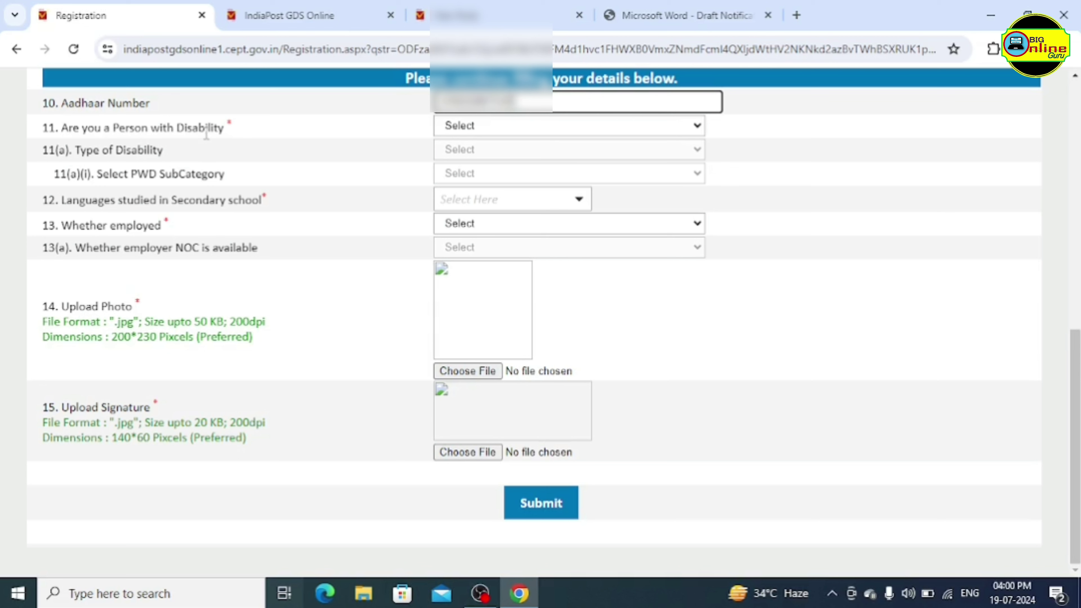
{"action": "left_click", "coordinate": [473, 133]}
{"action": "left_click", "coordinate": [477, 127]}
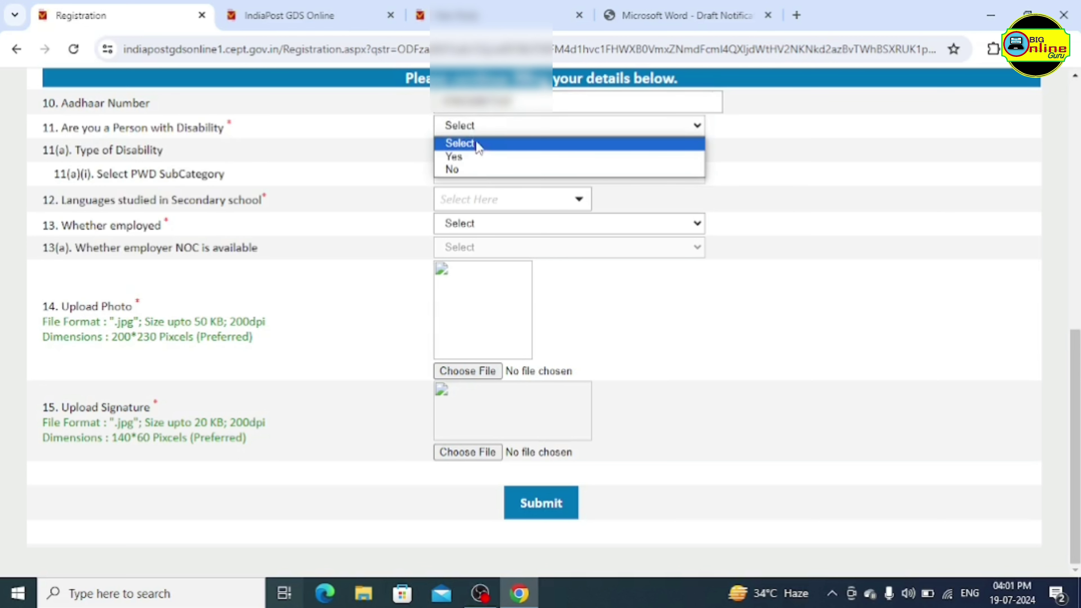
{"action": "left_click", "coordinate": [477, 155]}
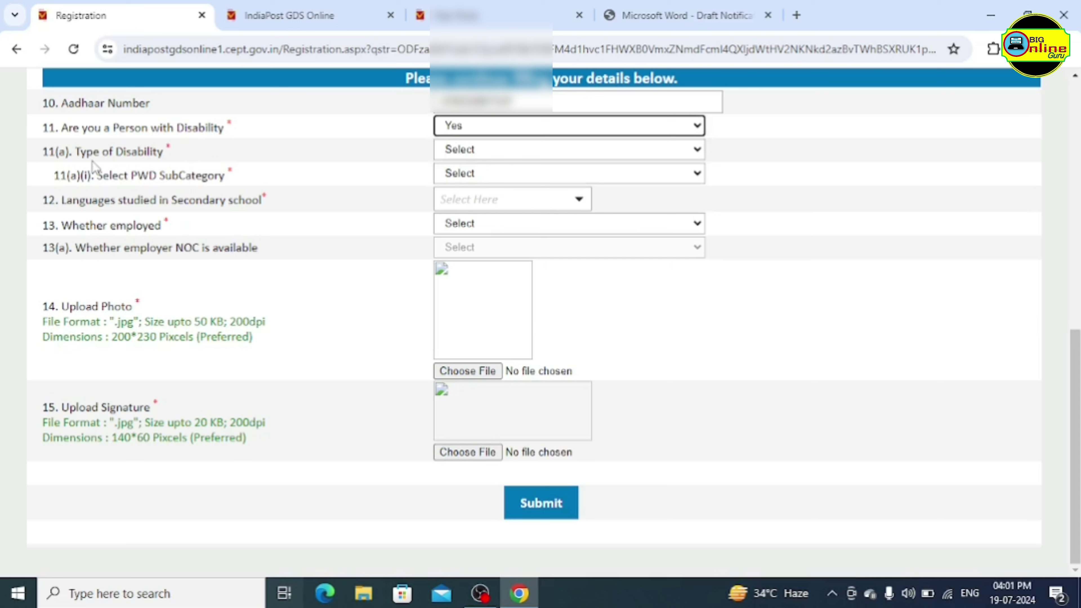
{"action": "left_click", "coordinate": [490, 152]}
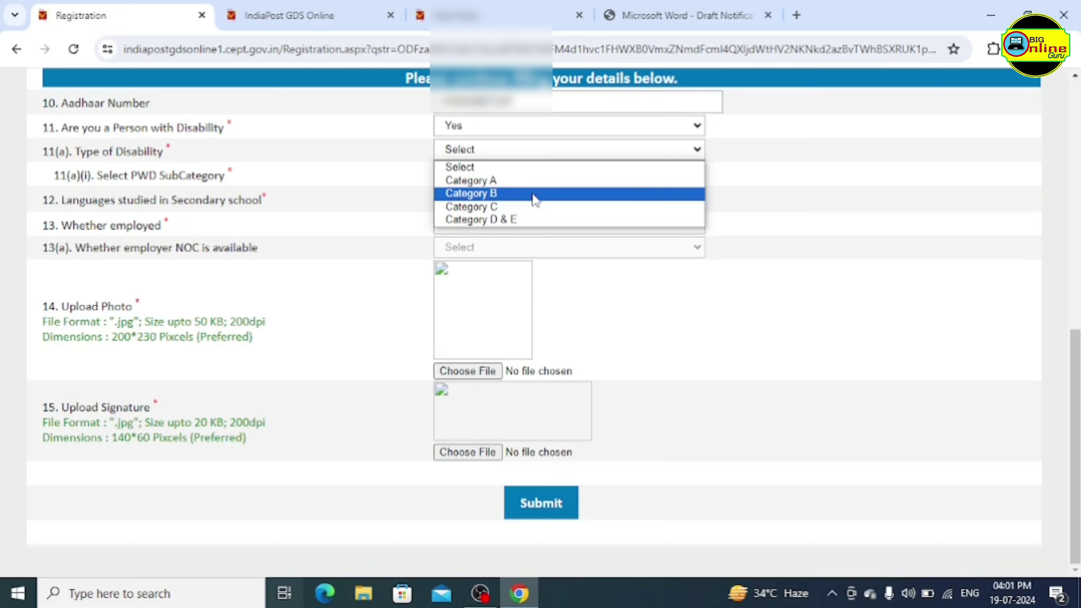
{"action": "left_click", "coordinate": [368, 176]}
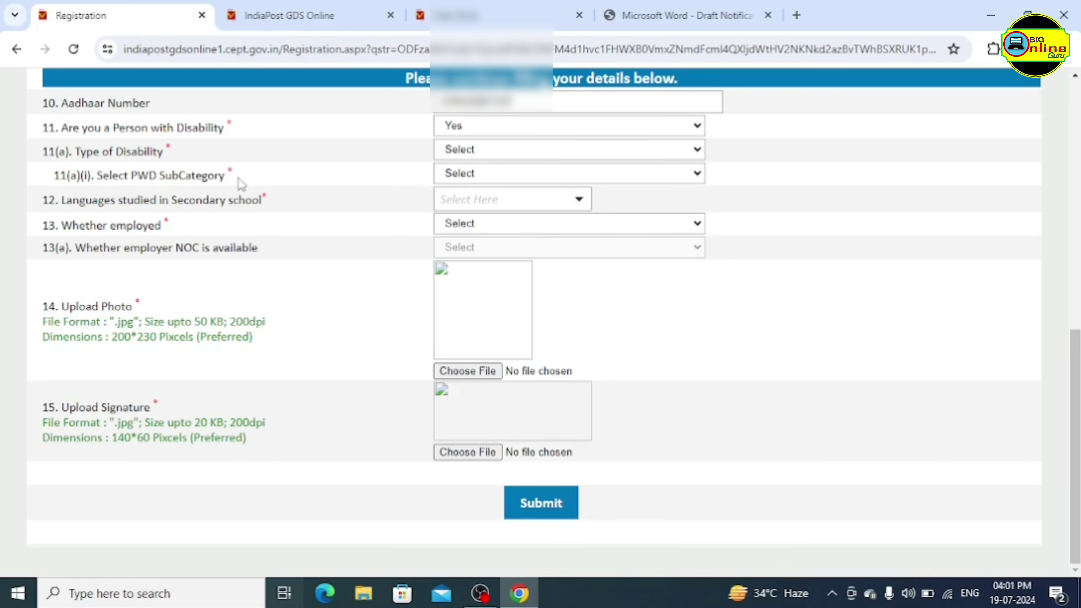
{"action": "left_click", "coordinate": [476, 177]}
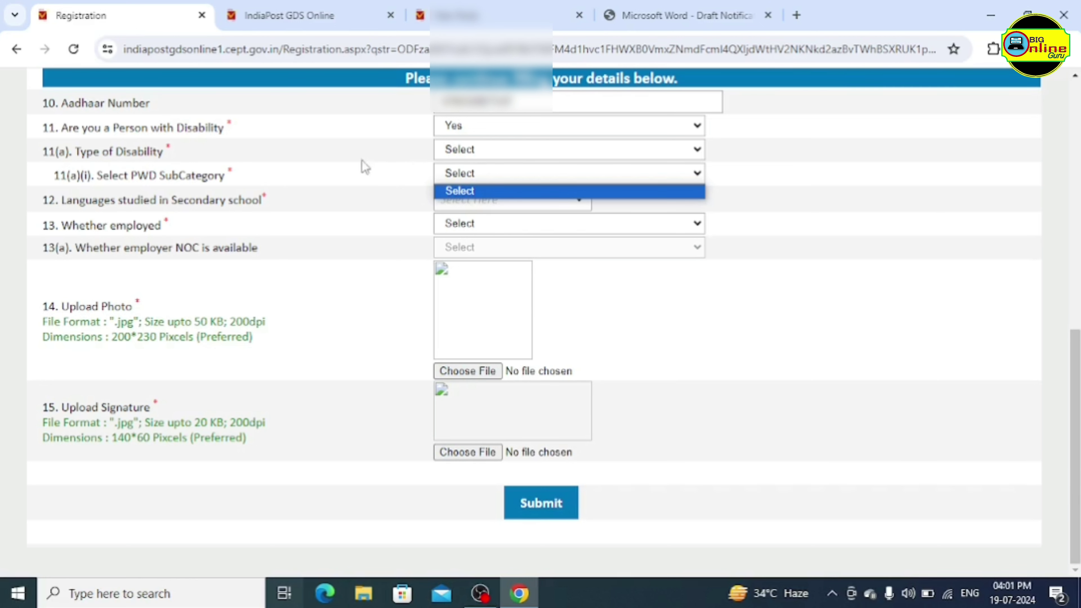
{"action": "left_click", "coordinate": [474, 132]}
{"action": "left_click", "coordinate": [467, 168]}
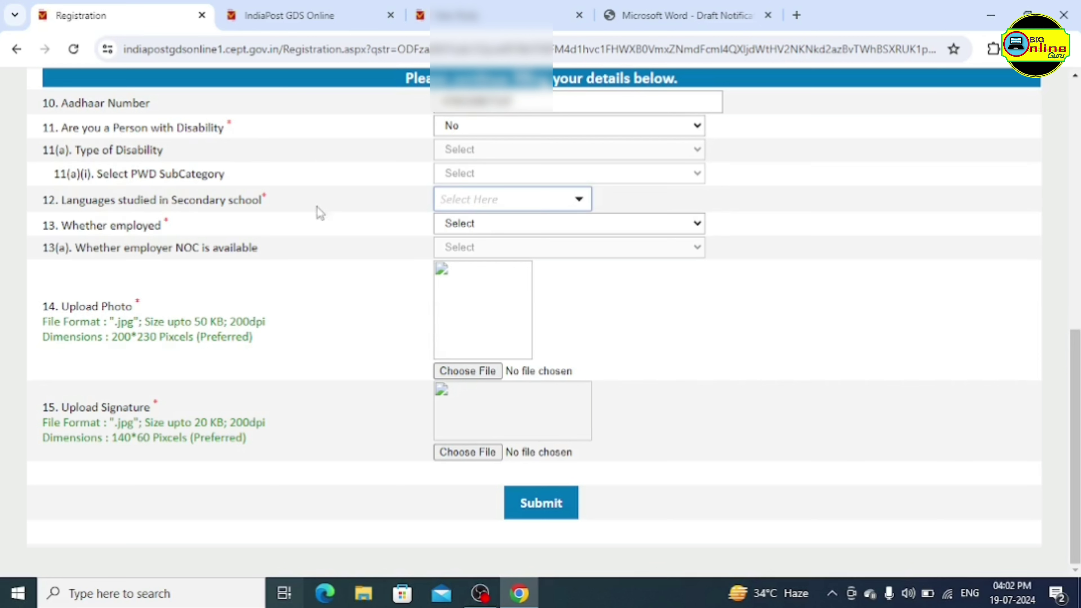
Tick English and Hindi as the secondary-school languages and confirm with OK
{"action": "left_click", "coordinate": [522, 205]}
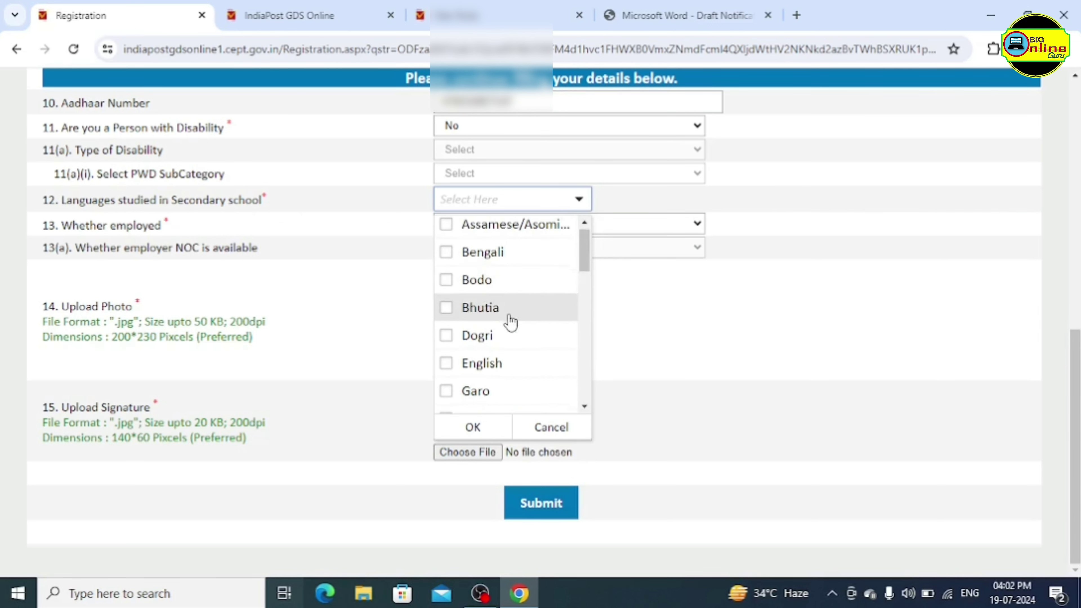
{"action": "scroll", "coordinate": [513, 324], "scroll_direction": "down", "scroll_amount": 2}
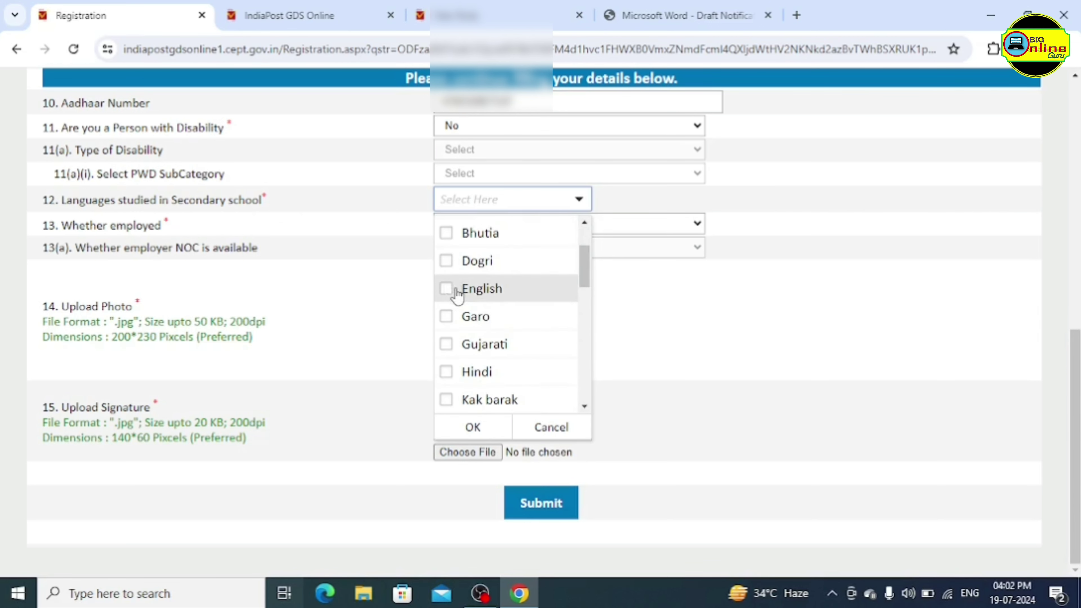
{"action": "left_click", "coordinate": [447, 291]}
{"action": "scroll", "coordinate": [472, 315], "scroll_direction": "down", "scroll_amount": 3}
{"action": "scroll", "coordinate": [475, 358], "scroll_direction": "up", "scroll_amount": 5}
{"action": "scroll", "coordinate": [480, 341], "scroll_direction": "up", "scroll_amount": 2}
{"action": "scroll", "coordinate": [483, 345], "scroll_direction": "down", "scroll_amount": 5}
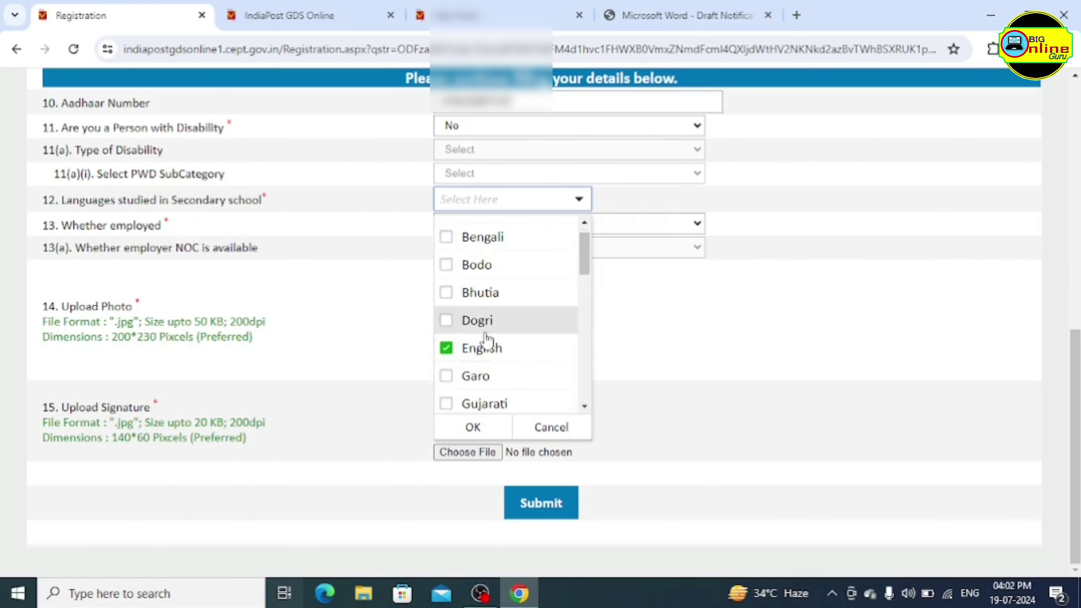
{"action": "left_click", "coordinate": [450, 292]}
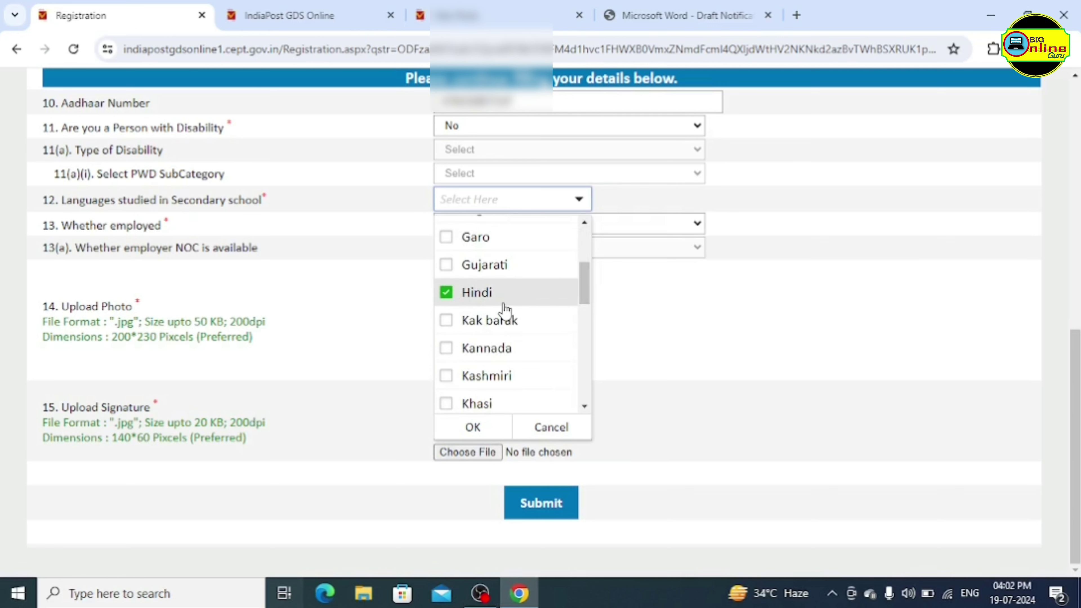
{"action": "left_click", "coordinate": [480, 427]}
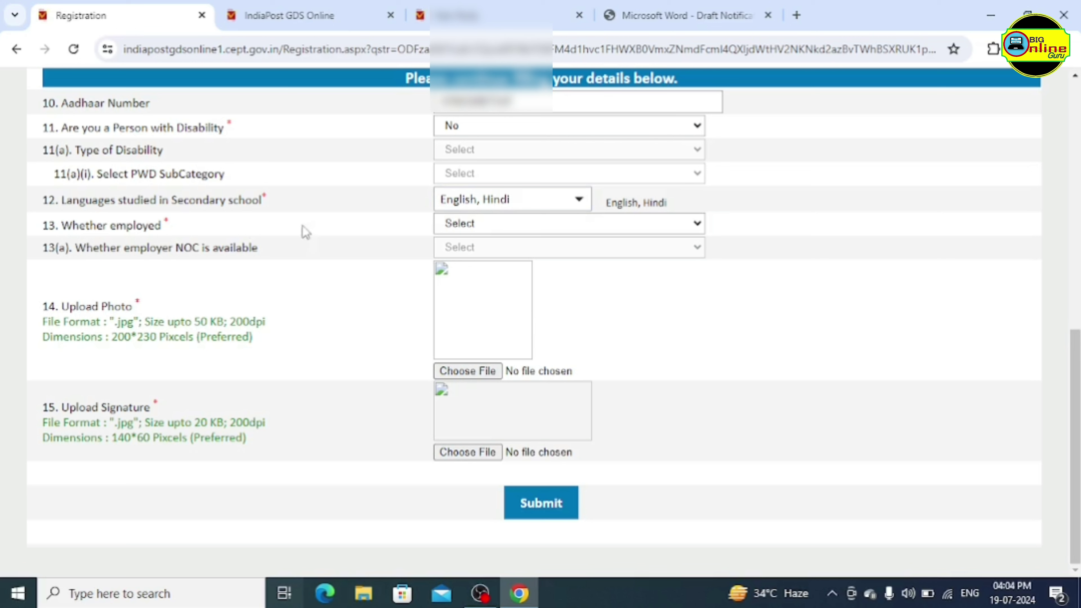
Answer Yes to 'Whether employed', then change the answer back to No
{"action": "left_click", "coordinate": [463, 230]}
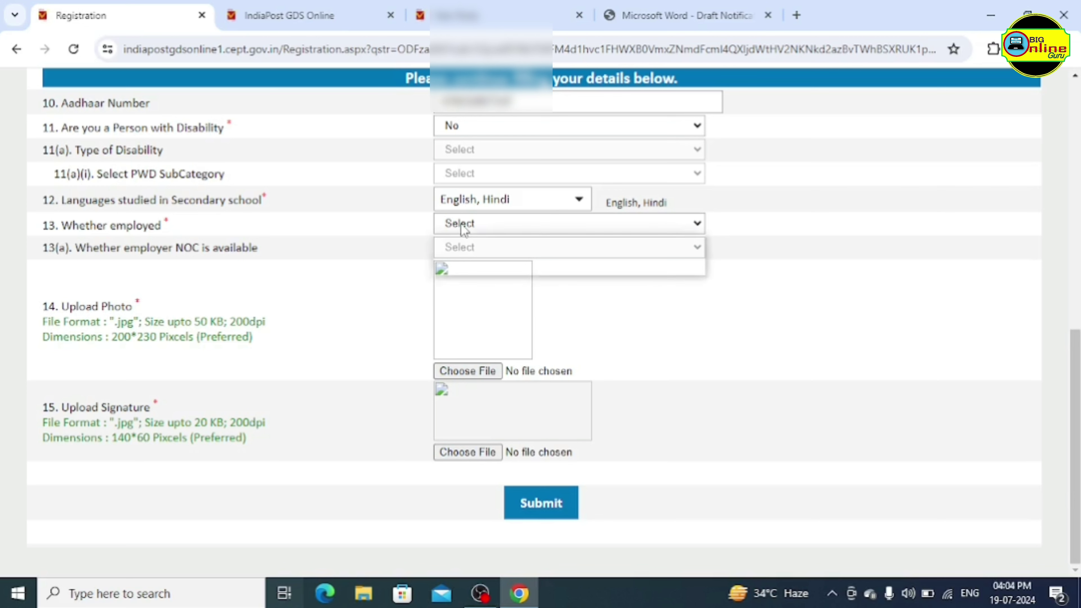
{"action": "left_click", "coordinate": [460, 257]}
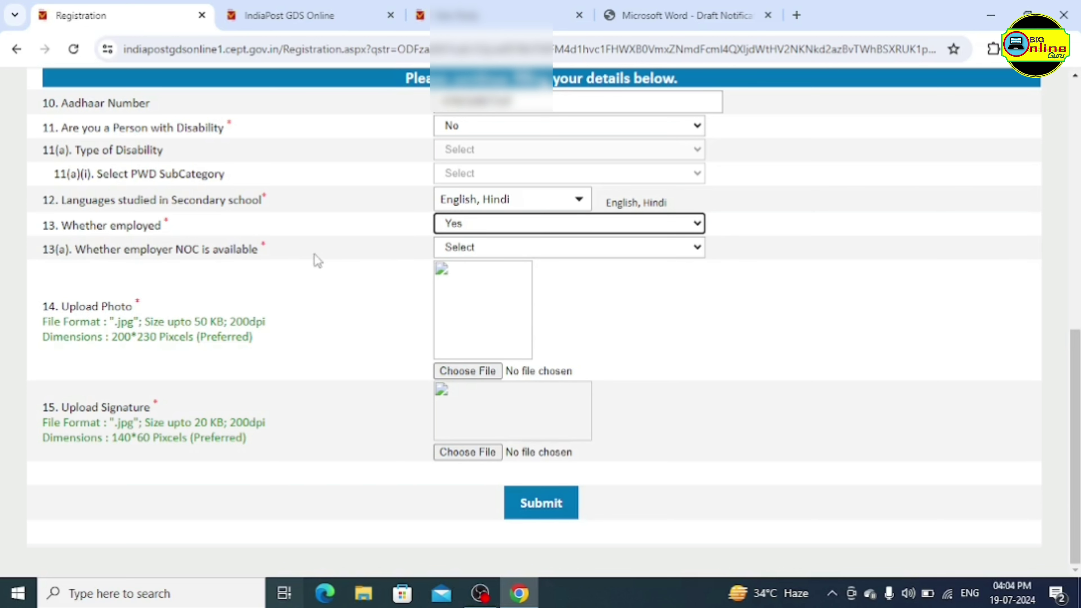
{"action": "left_click", "coordinate": [474, 255]}
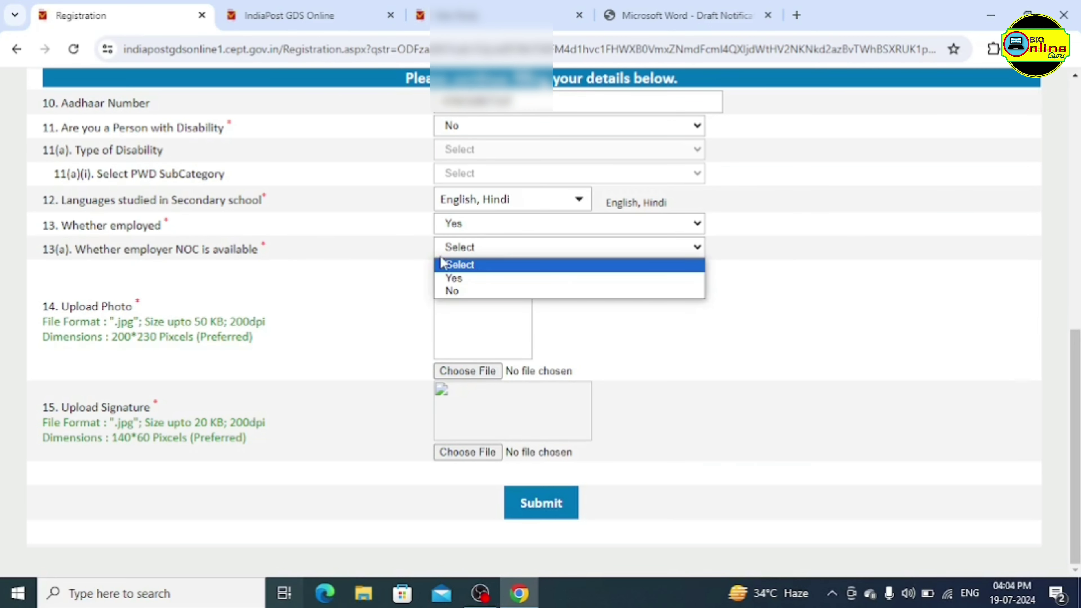
{"action": "left_click", "coordinate": [479, 223]}
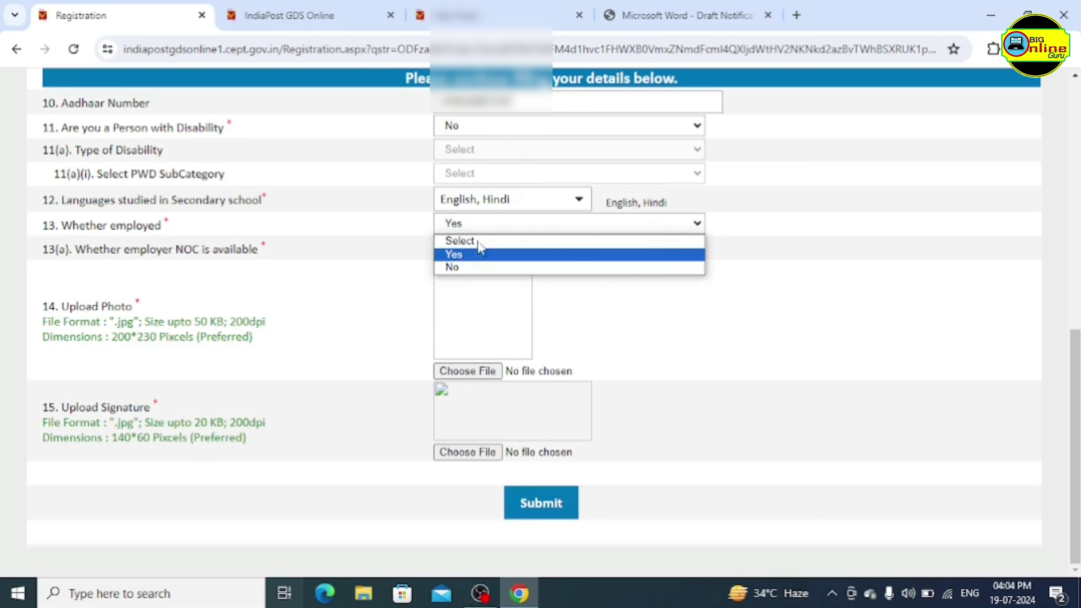
{"action": "left_click", "coordinate": [460, 268]}
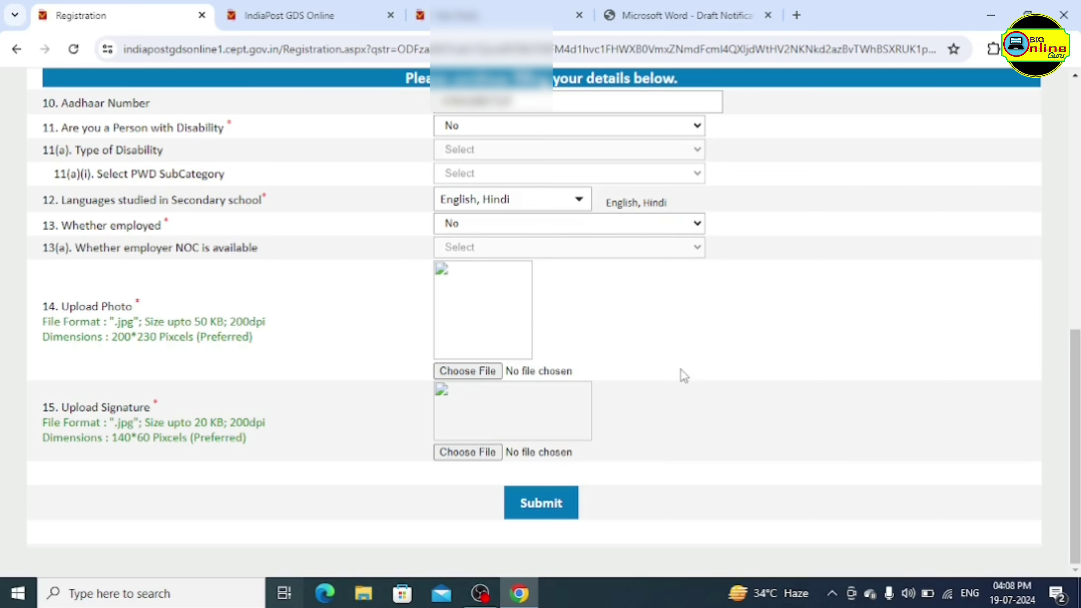
Upload img566 - Copy.jpg from the images folder as the photo and img255.jpg as the signature
{"action": "left_click", "coordinate": [461, 371]}
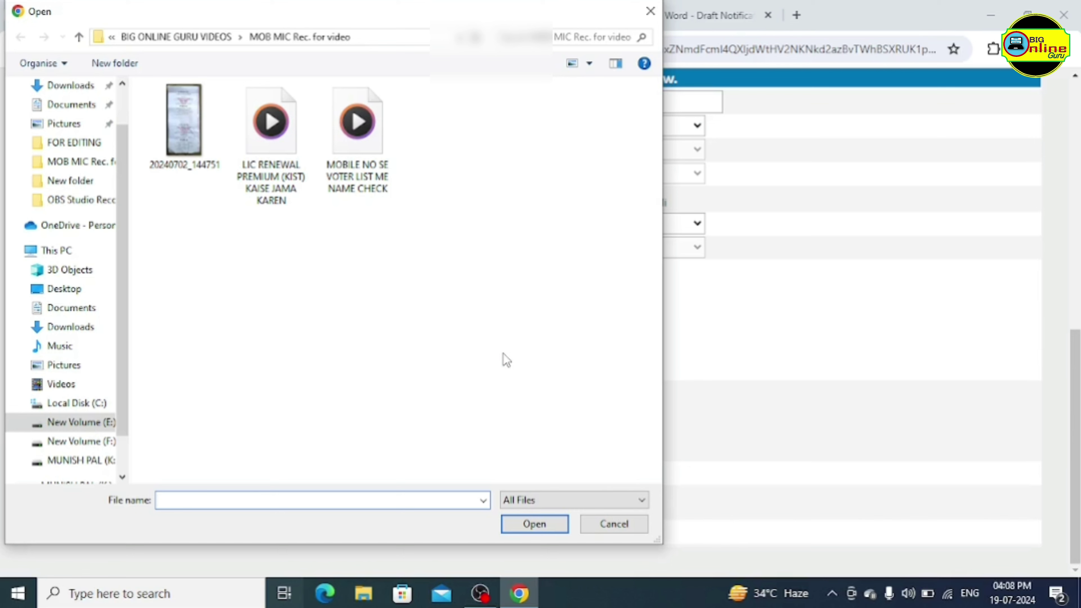
{"action": "left_click", "coordinate": [64, 461]}
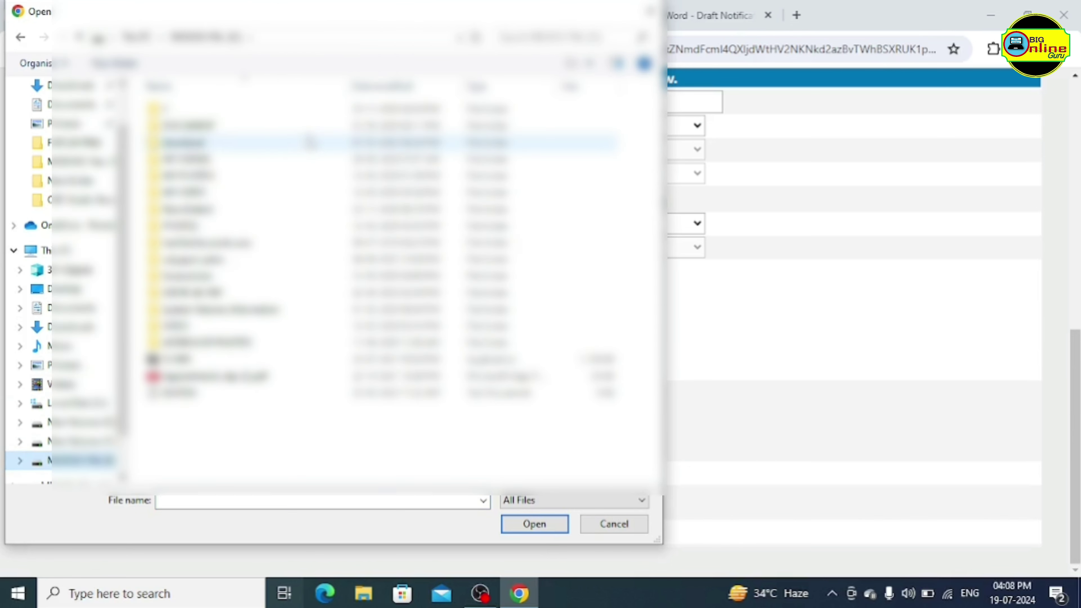
{"action": "double_click", "coordinate": [311, 128]}
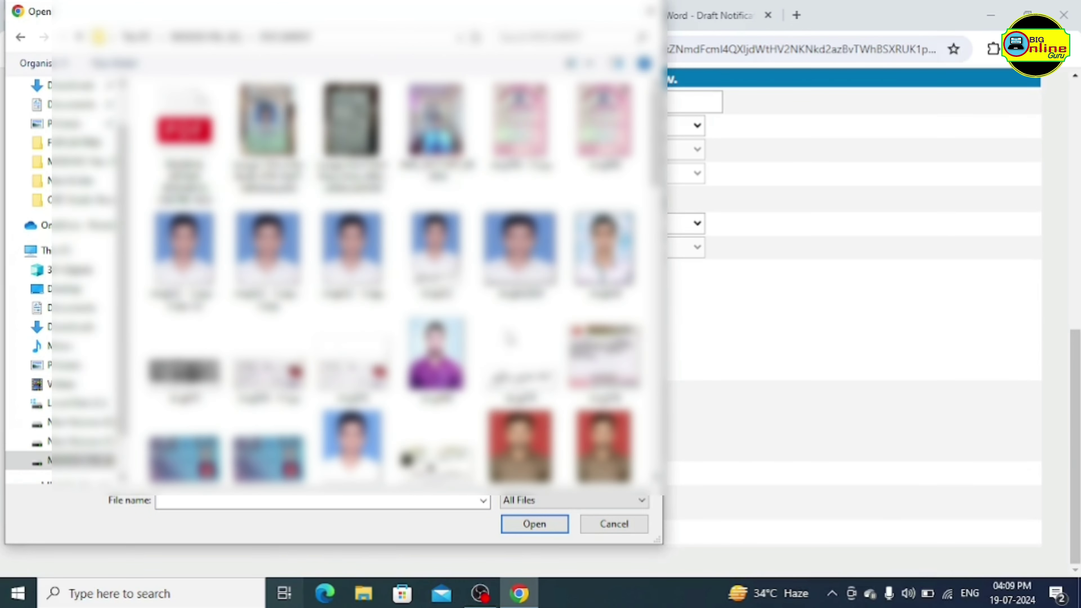
{"action": "left_click", "coordinate": [549, 447]}
{"action": "left_click", "coordinate": [535, 524]}
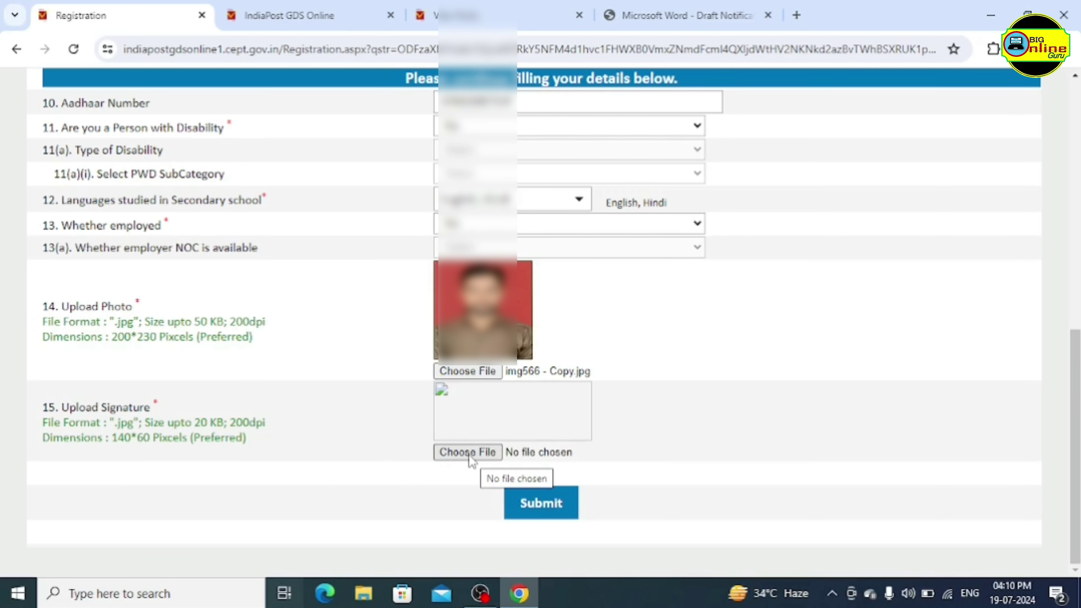
{"action": "left_click", "coordinate": [469, 453]}
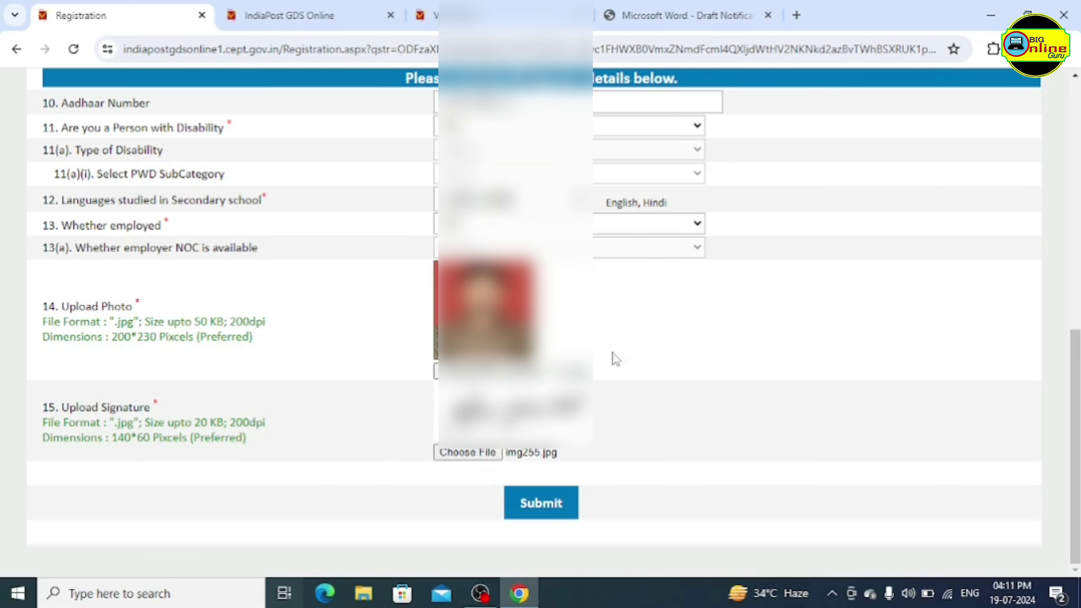
Preview the Registration Details, tick the no-duplicate-registration declaration and submit the registration
{"action": "left_click", "coordinate": [540, 504]}
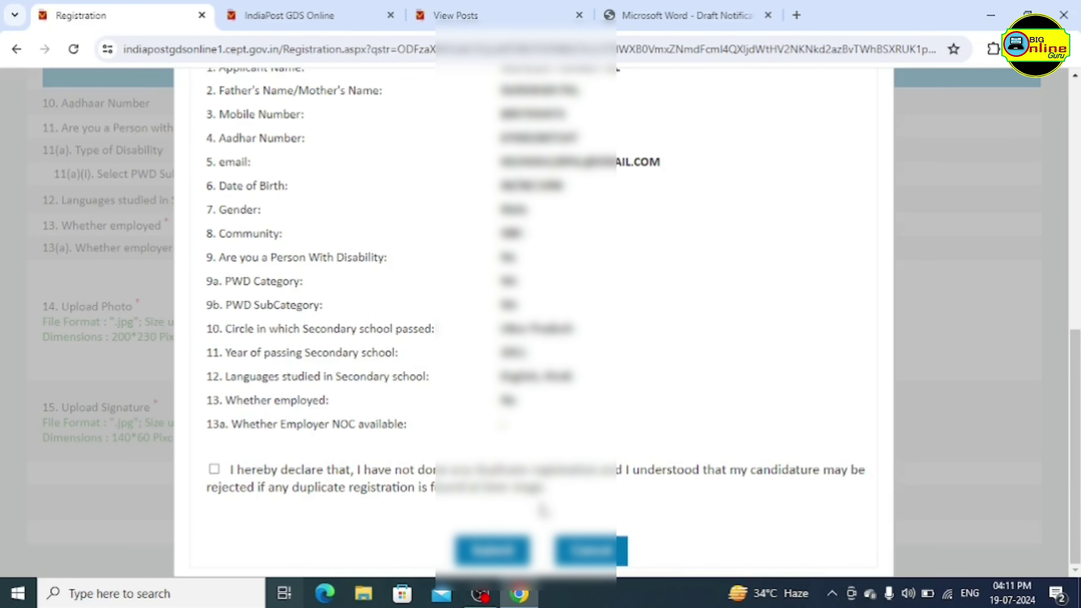
{"action": "scroll", "coordinate": [541, 504], "scroll_direction": "up", "scroll_amount": 5}
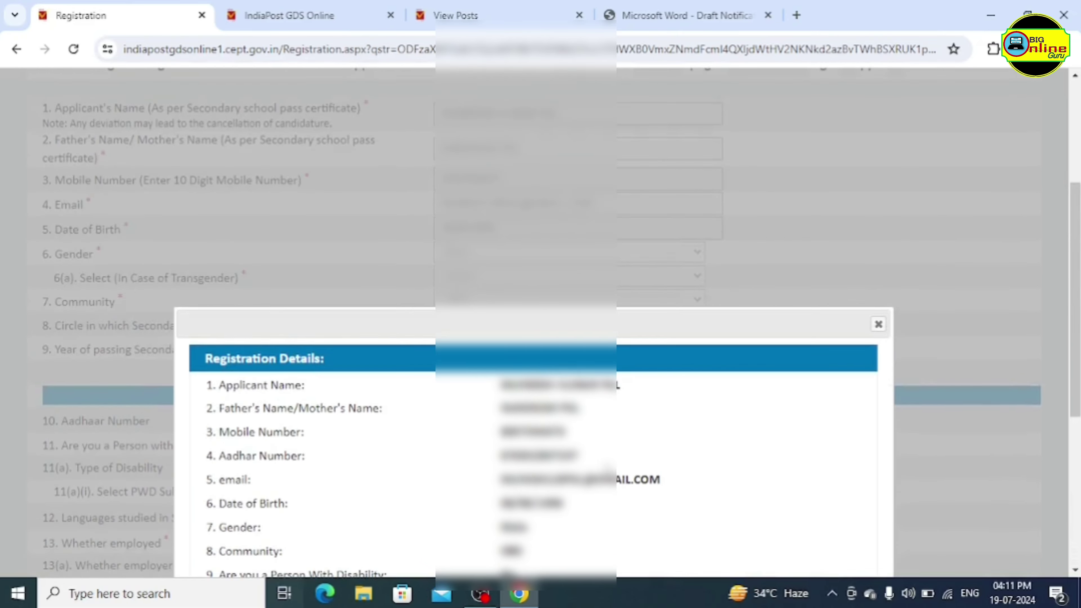
{"action": "scroll", "coordinate": [609, 468], "scroll_direction": "down", "scroll_amount": 4}
{"action": "scroll", "coordinate": [609, 472], "scroll_direction": "down", "scroll_amount": 2}
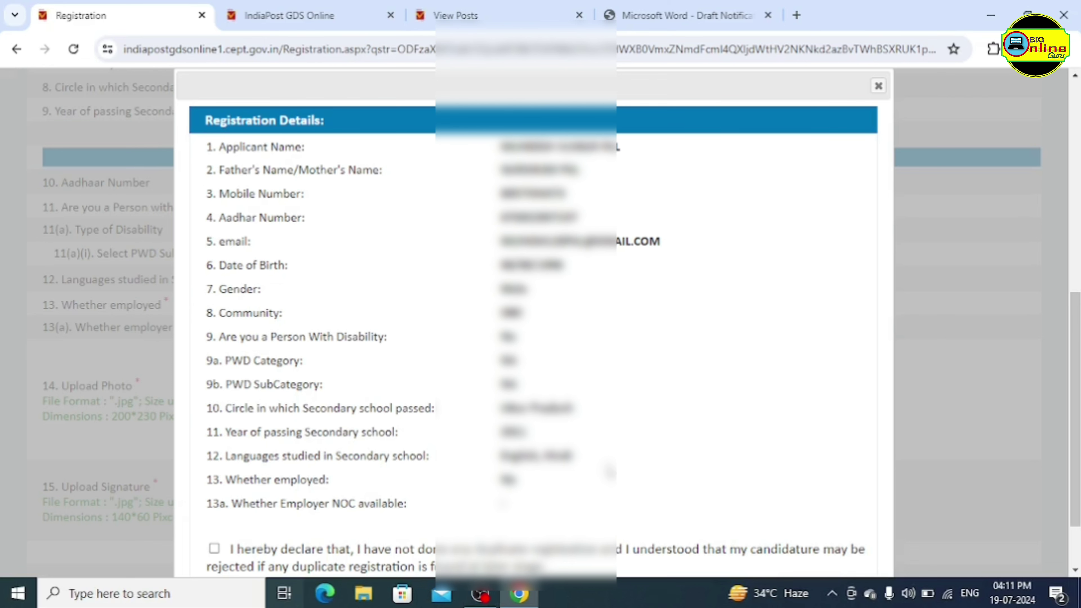
{"action": "scroll", "coordinate": [636, 381], "scroll_direction": "down", "scroll_amount": 2}
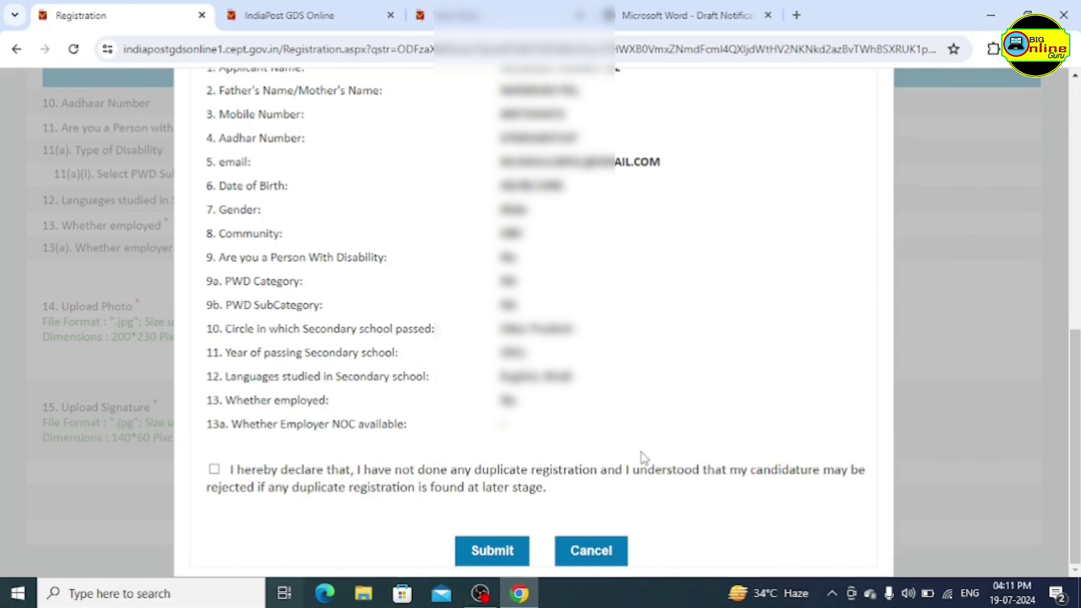
{"action": "scroll", "coordinate": [643, 457], "scroll_direction": "up", "scroll_amount": 2}
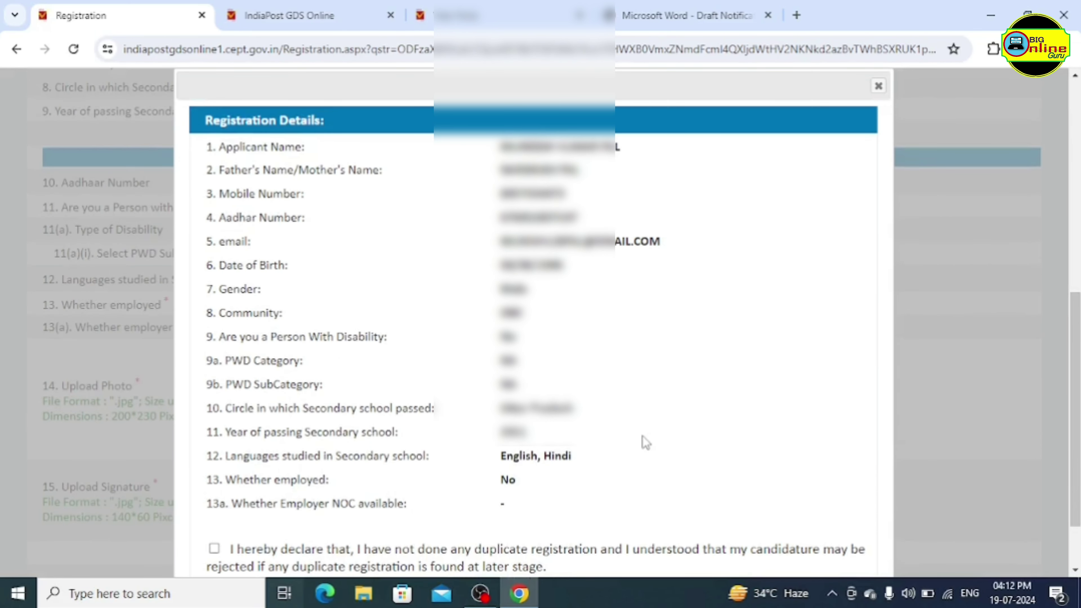
{"action": "scroll", "coordinate": [525, 341], "scroll_direction": "down", "scroll_amount": 2}
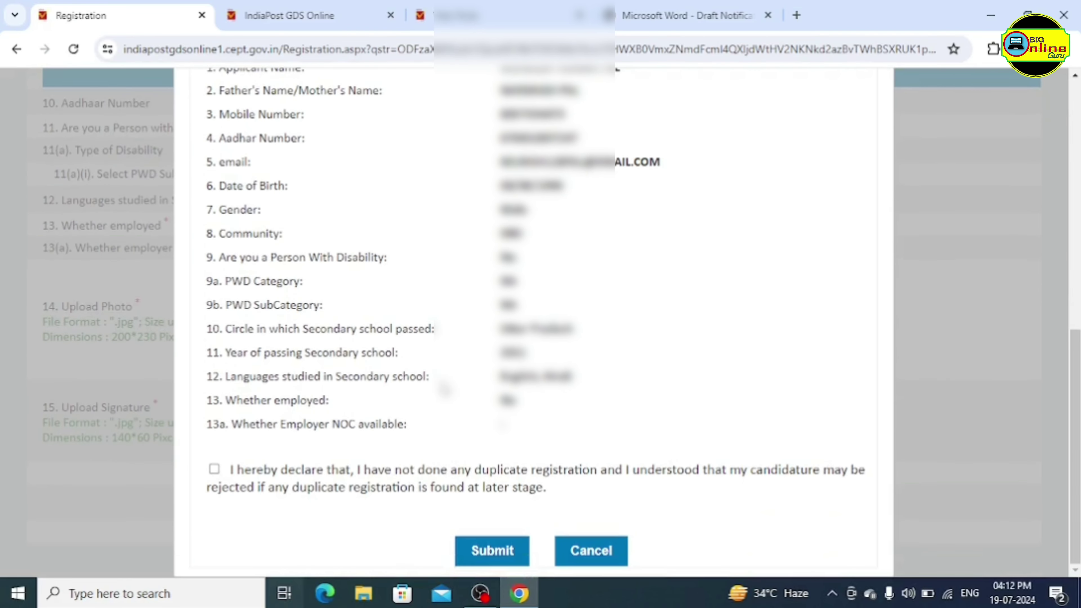
{"action": "left_click", "coordinate": [214, 470]}
{"action": "left_click", "coordinate": [495, 549]}
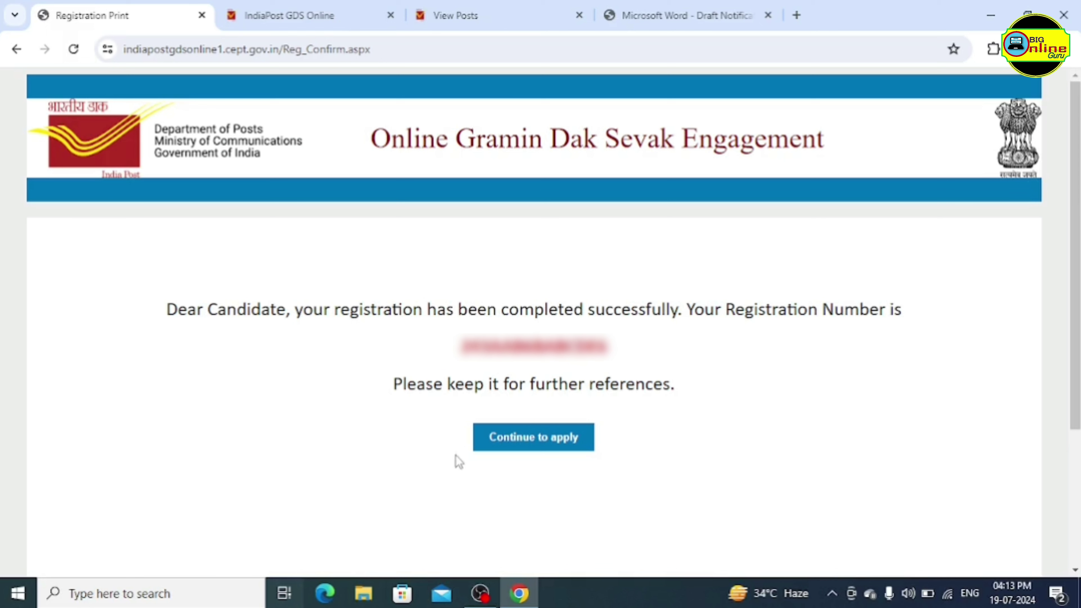
Continue to apply, choose Uttar Pradesh as the circle applying for, and submit to request the OTP
{"action": "left_click", "coordinate": [527, 436]}
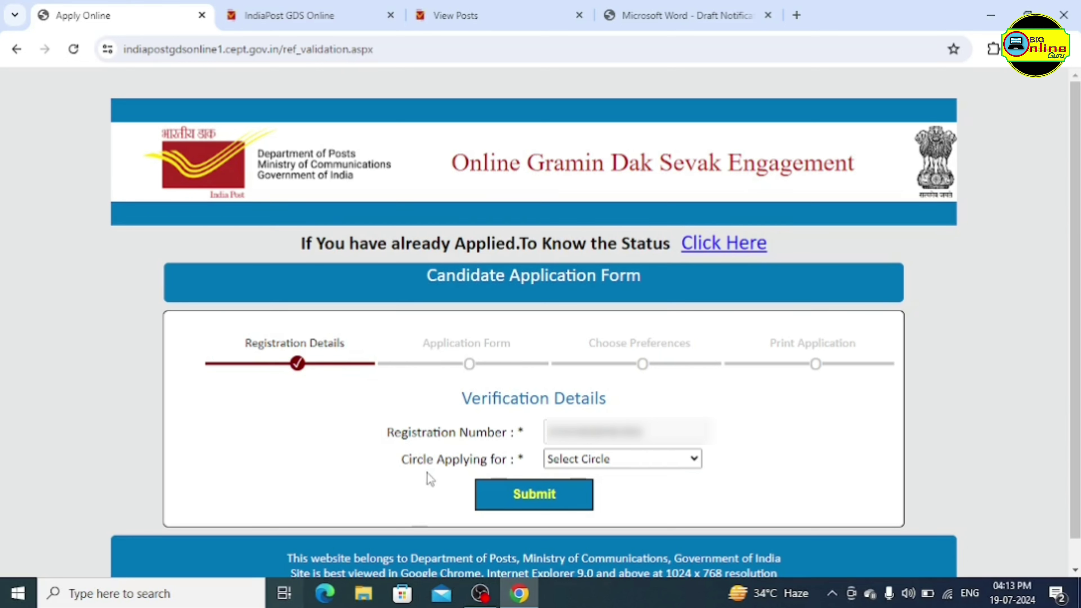
{"action": "left_click", "coordinate": [620, 462]}
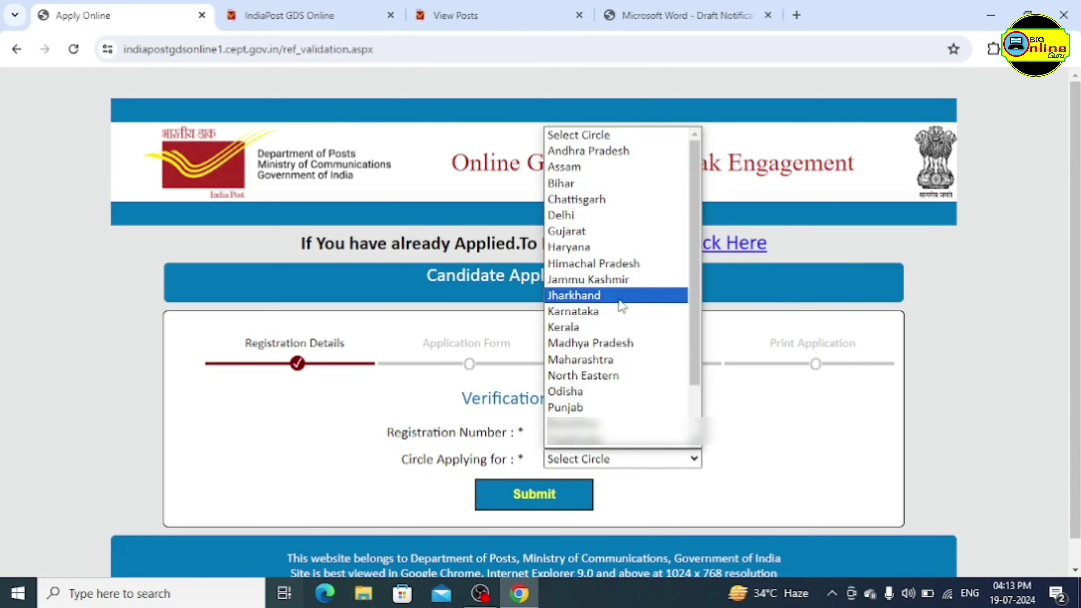
{"action": "scroll", "coordinate": [639, 326], "scroll_direction": "down", "scroll_amount": 2}
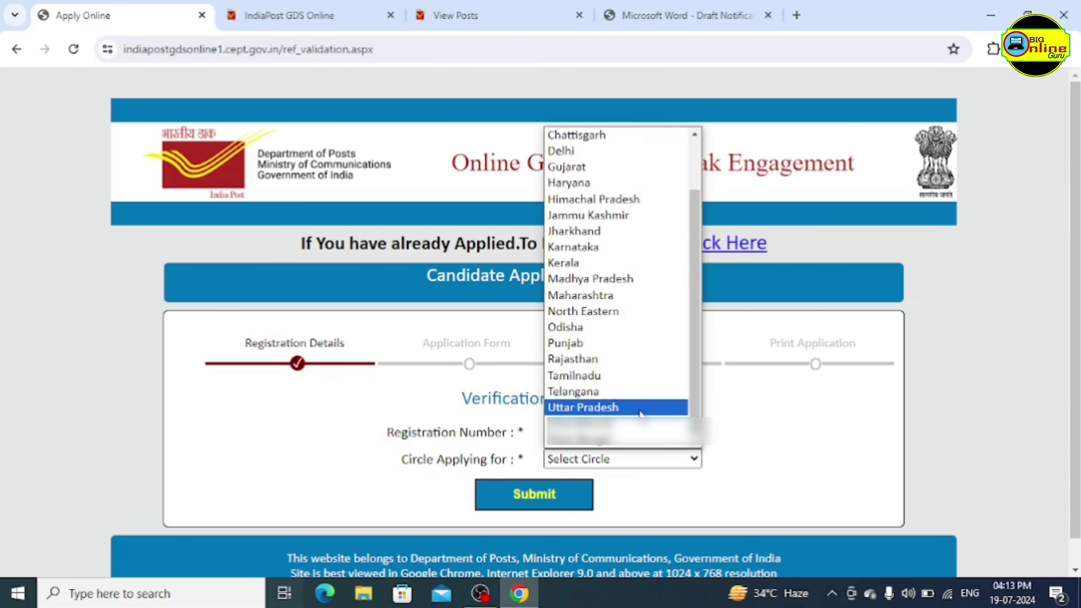
{"action": "left_click", "coordinate": [616, 410]}
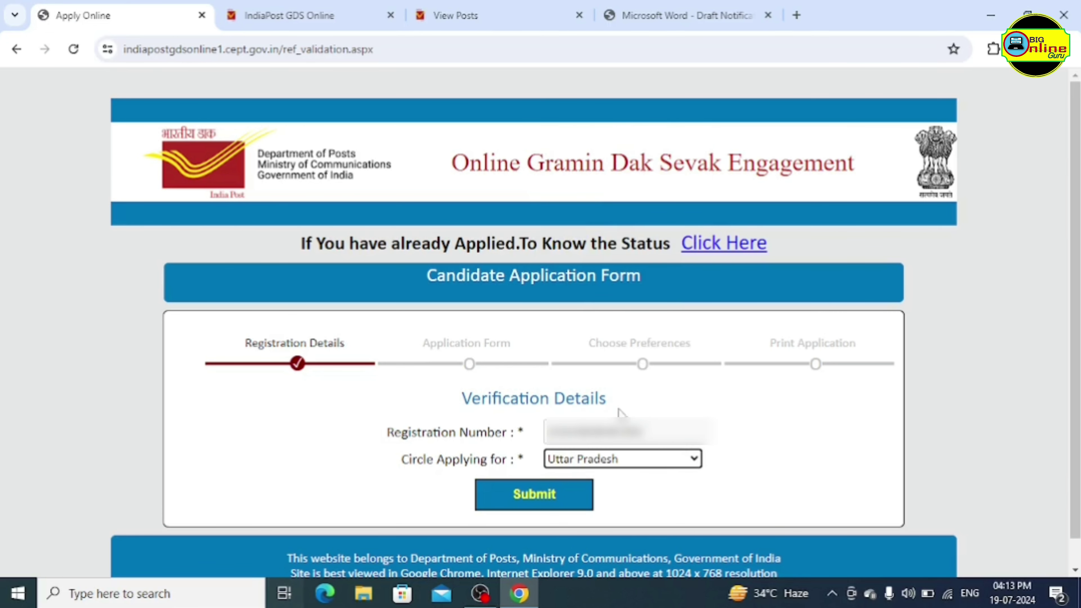
{"action": "left_click", "coordinate": [536, 493]}
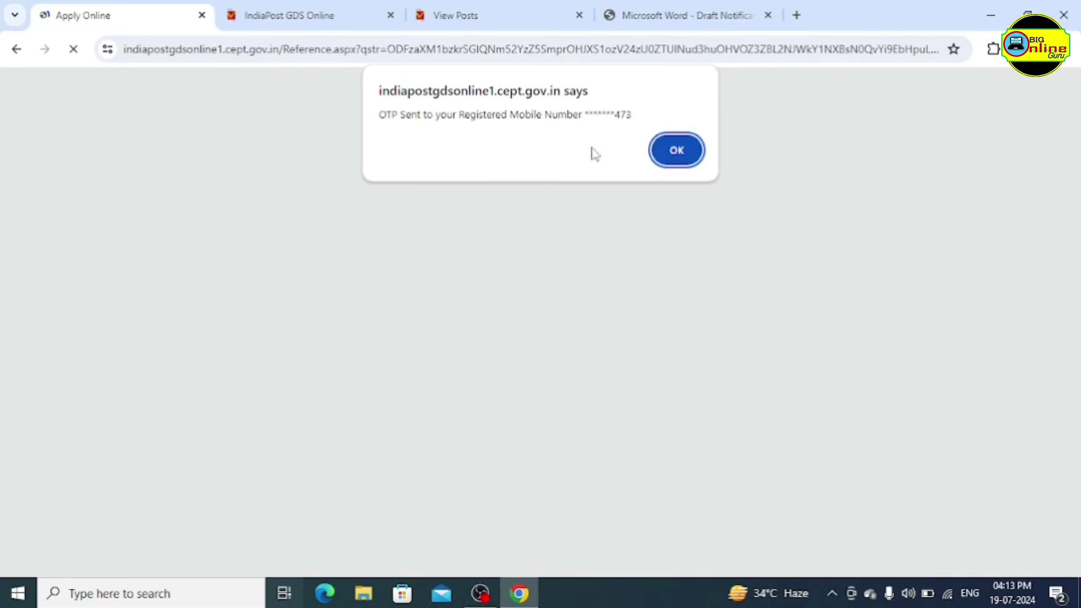
Dismiss the OTP notice, paste the received OTP and type the captcha characters shown
{"action": "left_click", "coordinate": [680, 152]}
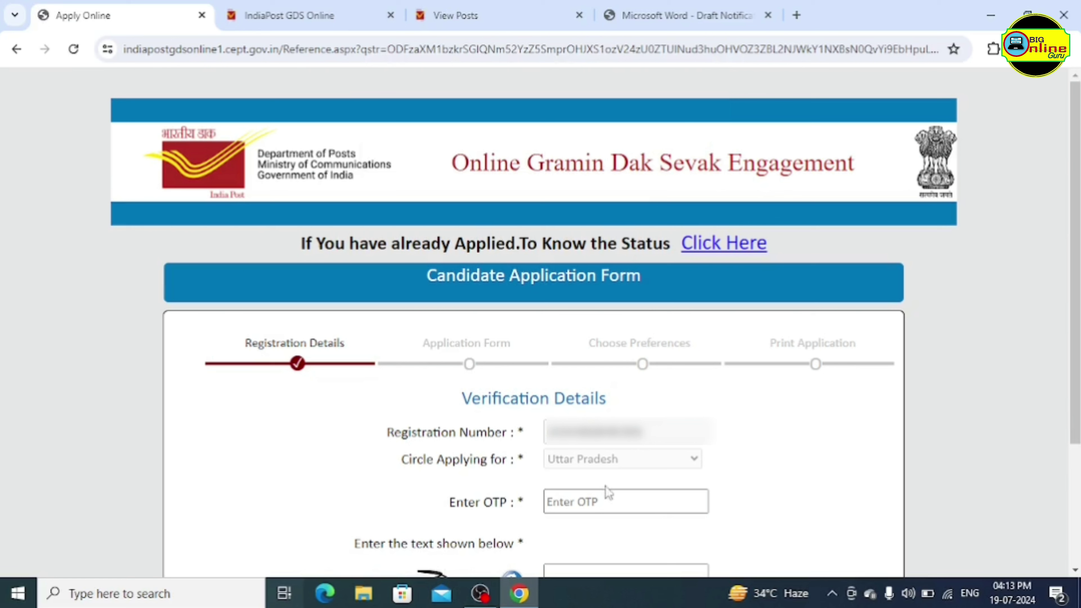
{"action": "left_click", "coordinate": [599, 502]}
{"action": "key", "text": "ctrl+v"}
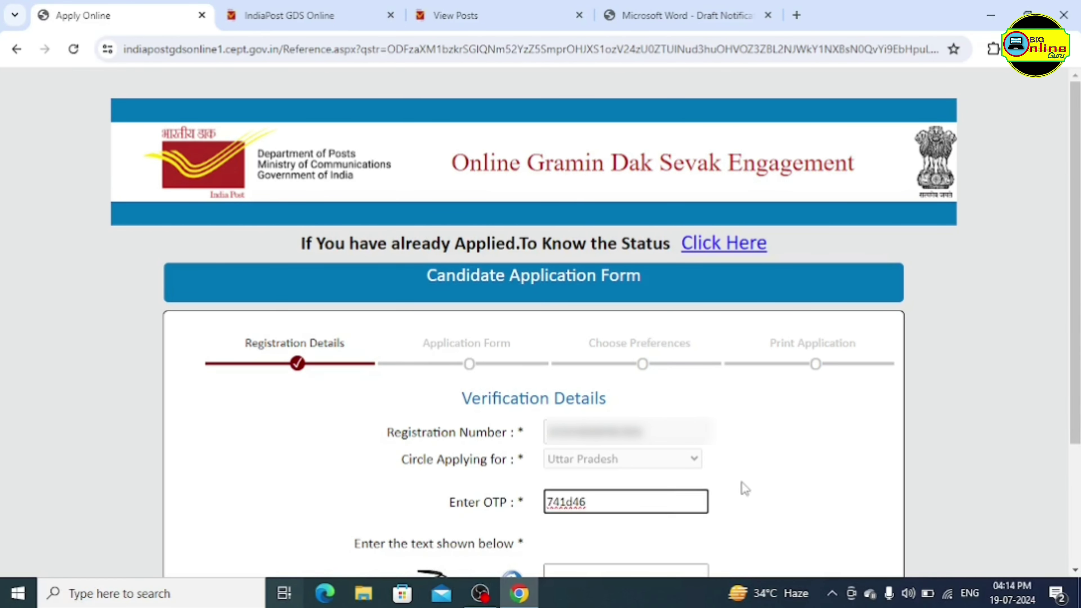
{"action": "scroll", "coordinate": [742, 482], "scroll_direction": "down", "scroll_amount": 2}
{"action": "scroll", "coordinate": [742, 483], "scroll_direction": "down", "scroll_amount": 2}
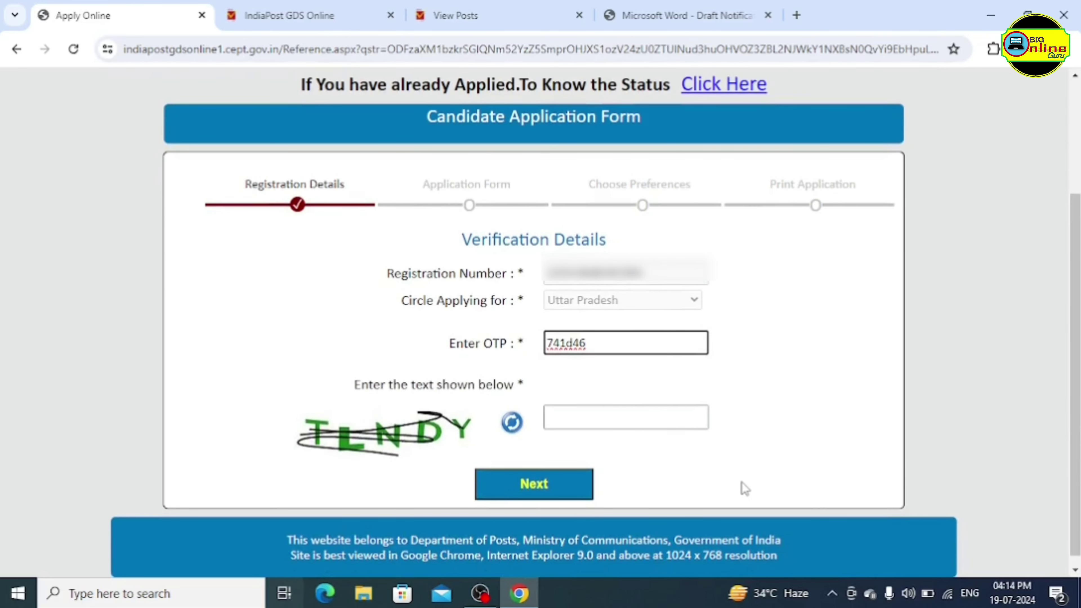
{"action": "left_click", "coordinate": [603, 407]}
{"action": "type", "text": "TLNDY"}
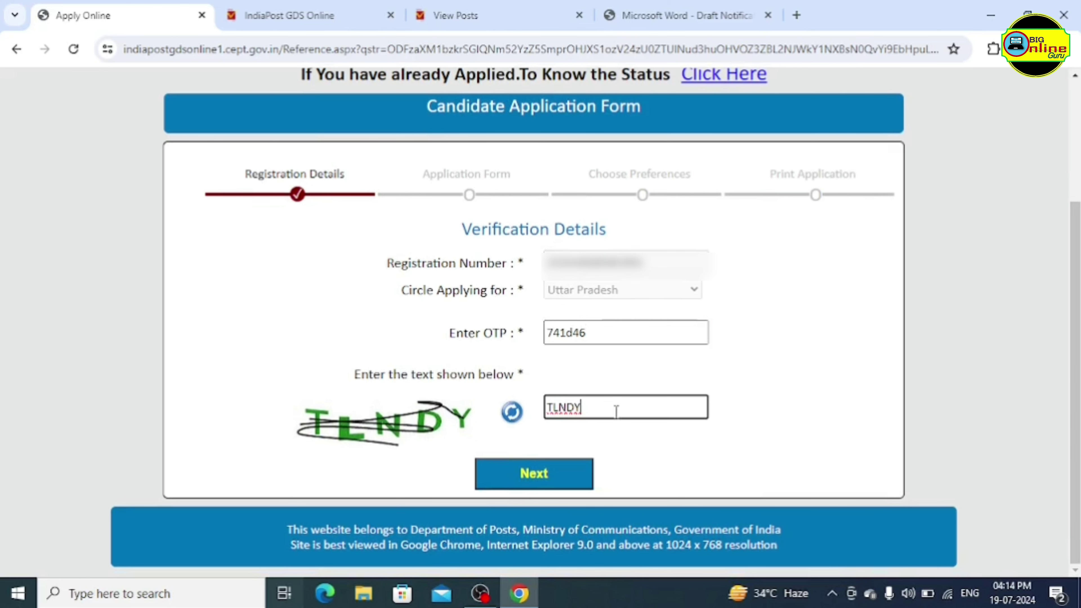
Fill the communication address (house number, city/village, panchayat/district, pincode) and mark the permanent address as the same
{"action": "left_click", "coordinate": [535, 479]}
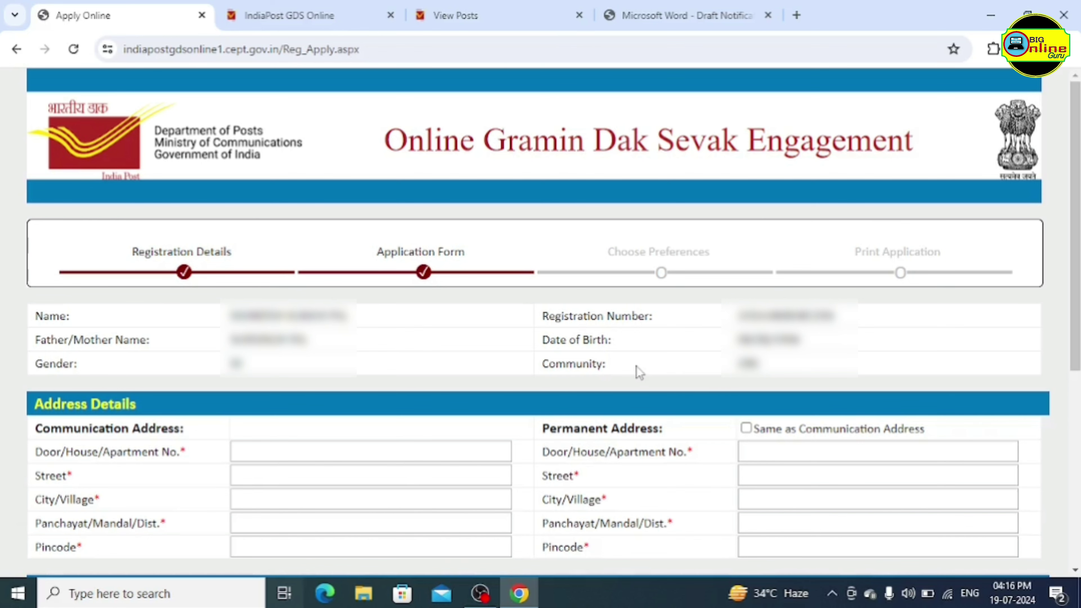
{"action": "scroll", "coordinate": [531, 351], "scroll_direction": "down", "scroll_amount": 7}
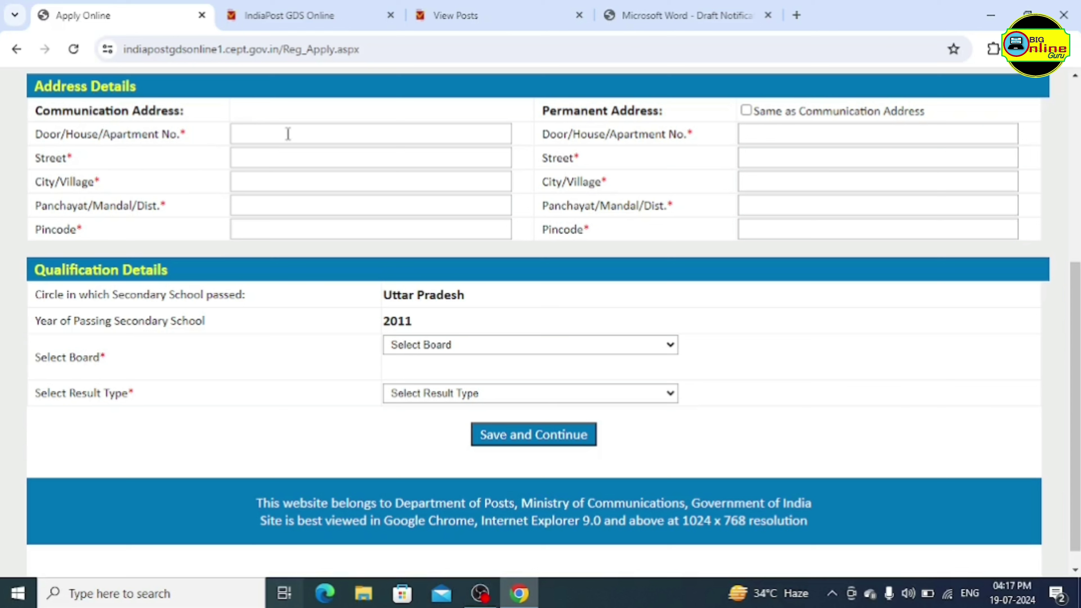
{"action": "left_click", "coordinate": [326, 132]}
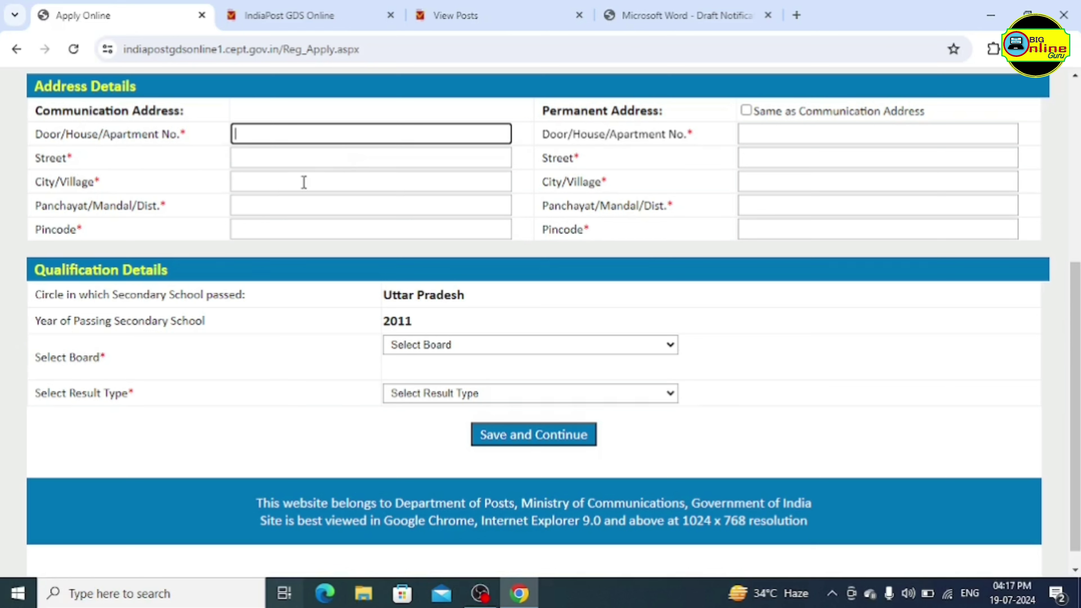
{"action": "left_click", "coordinate": [321, 182]}
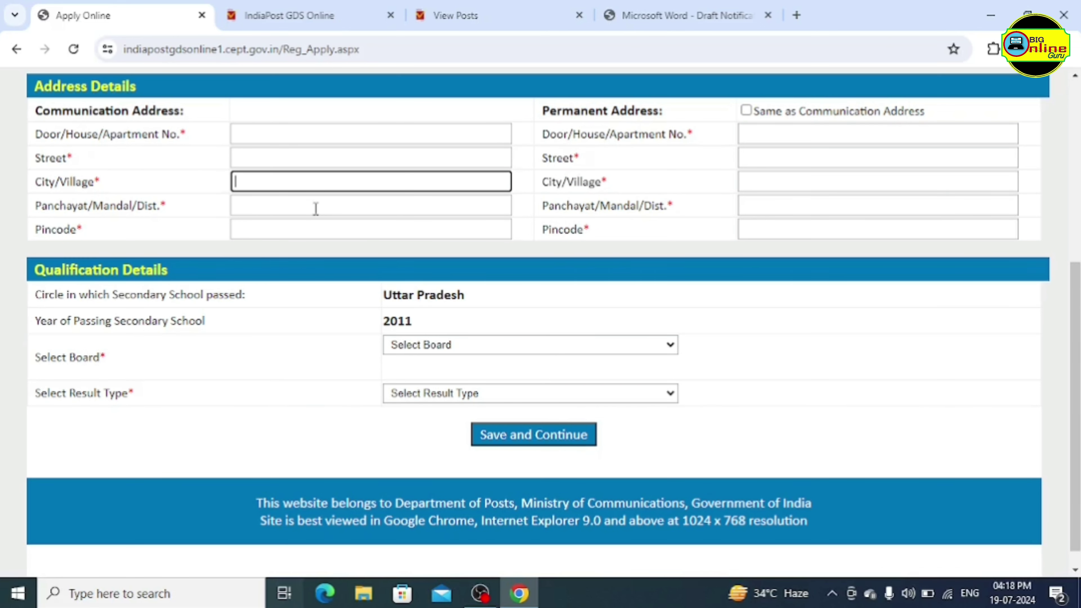
{"action": "left_click", "coordinate": [326, 206]}
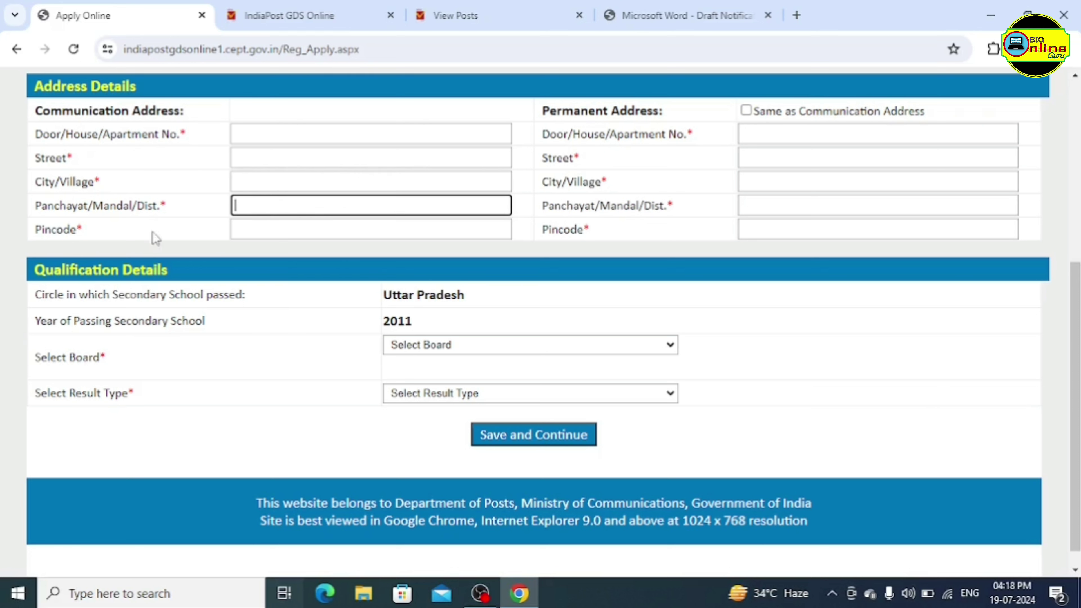
{"action": "left_click", "coordinate": [336, 229]}
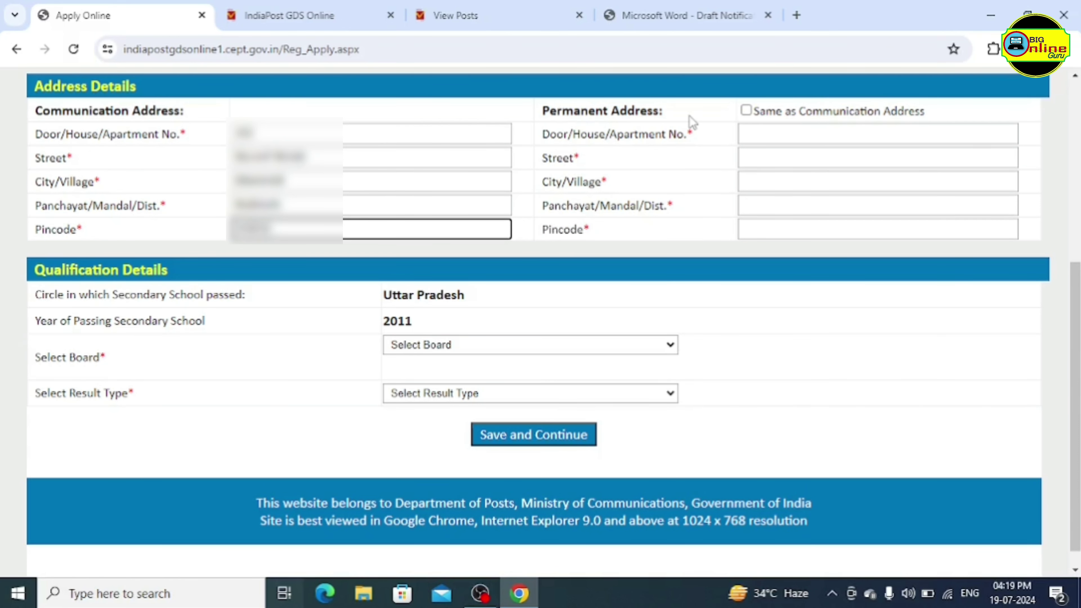
{"action": "left_click", "coordinate": [746, 110]}
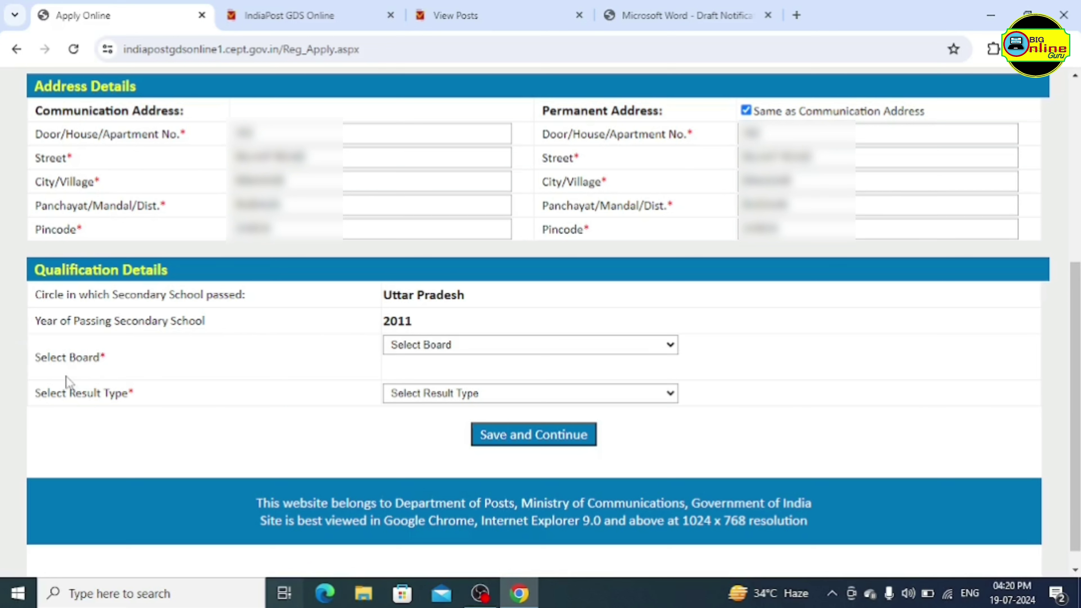
Select 'Board of High School and Intermediate Education, Uttar Pradesh, Allahabad' and result type Marks
{"action": "left_click", "coordinate": [458, 348]}
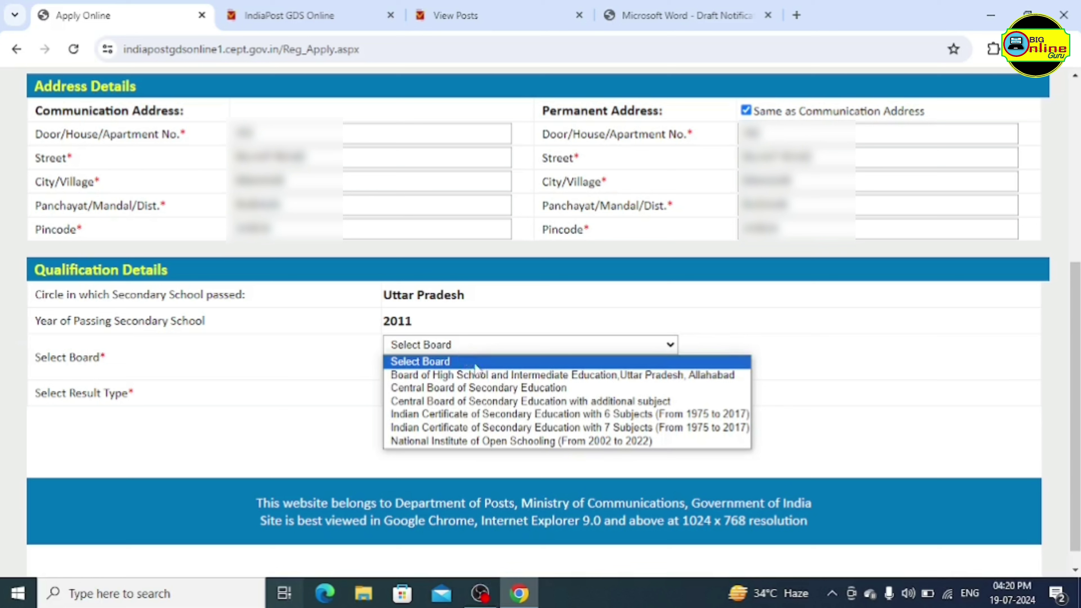
{"action": "left_click", "coordinate": [561, 376]}
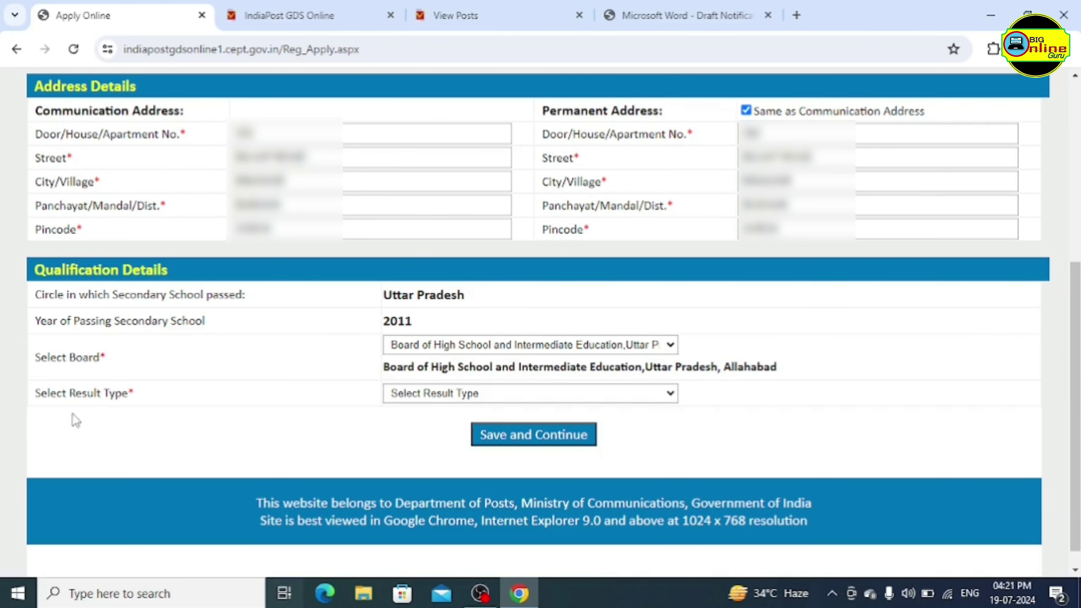
{"action": "left_click", "coordinate": [422, 396]}
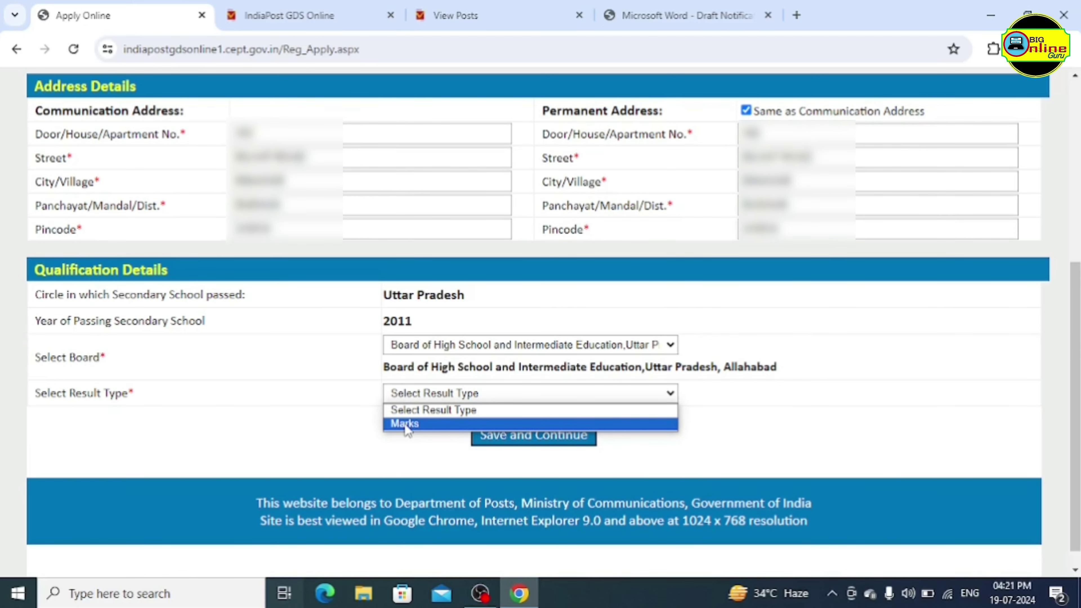
{"action": "left_click", "coordinate": [405, 423]}
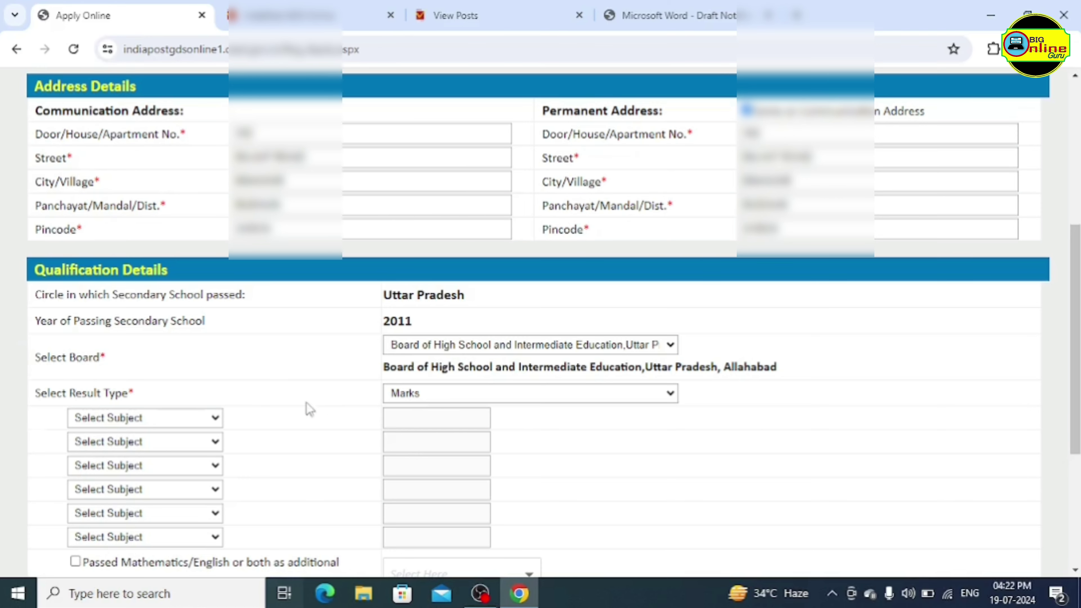
Set the first subject to Hindi and go to its marks box
{"action": "scroll", "coordinate": [298, 411], "scroll_direction": "down", "scroll_amount": 3}
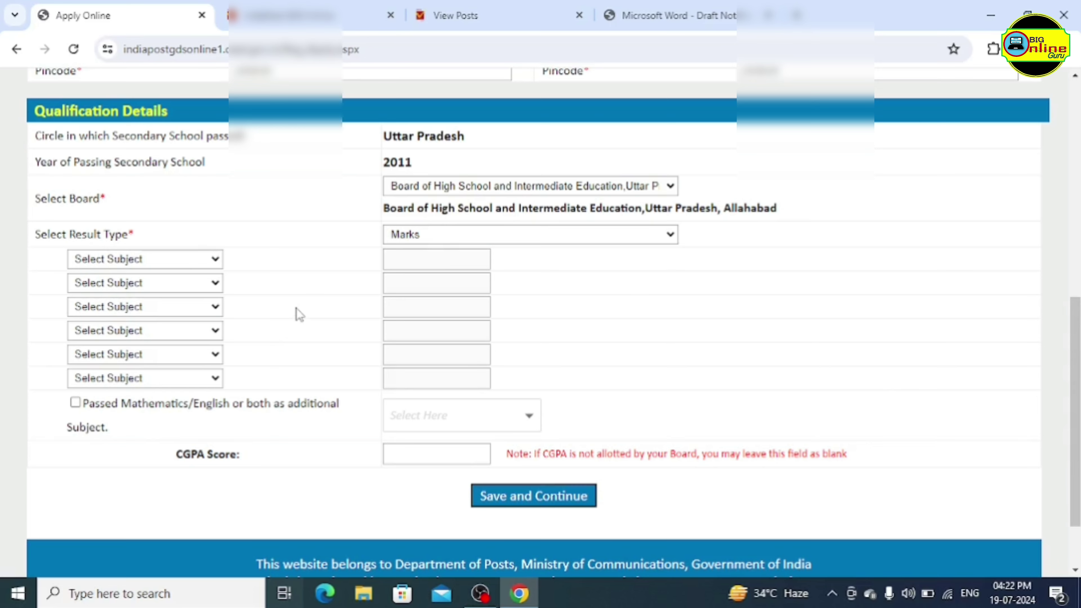
{"action": "scroll", "coordinate": [297, 308], "scroll_direction": "up", "scroll_amount": 2}
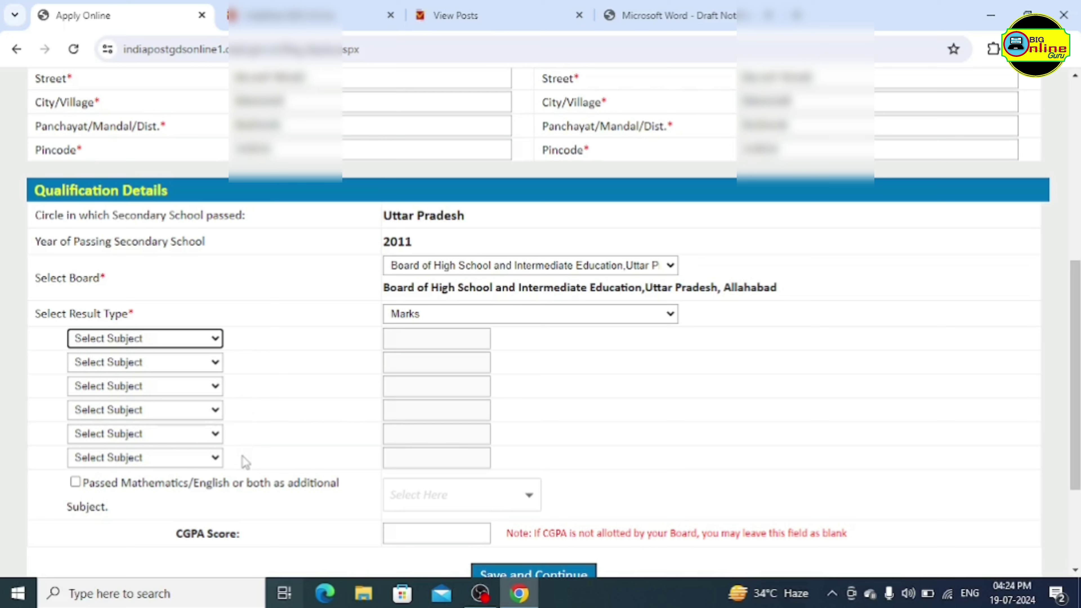
{"action": "left_click", "coordinate": [203, 340]}
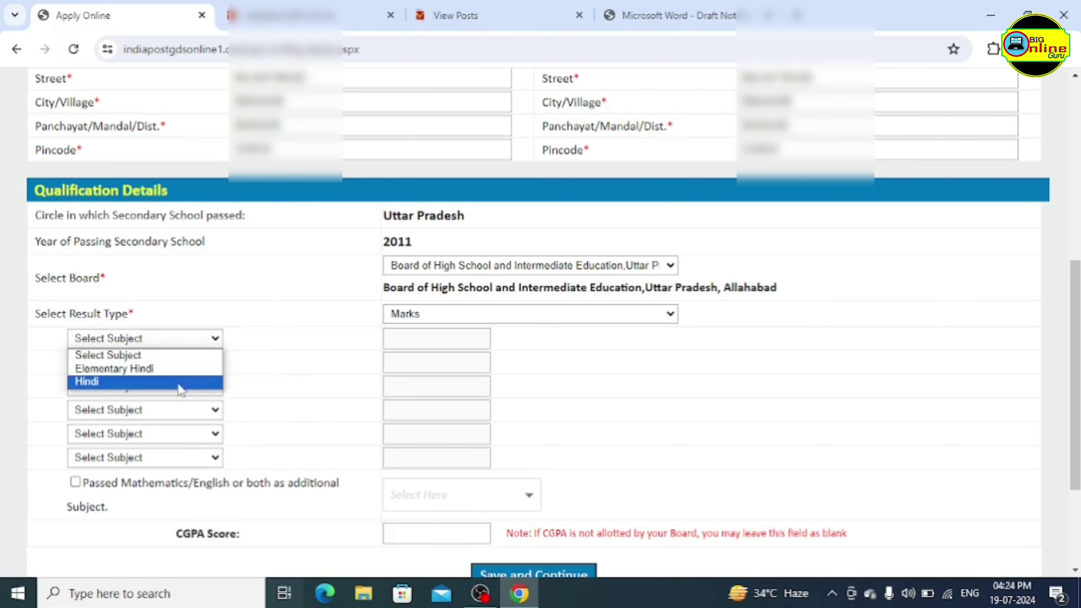
{"action": "left_click", "coordinate": [309, 345]}
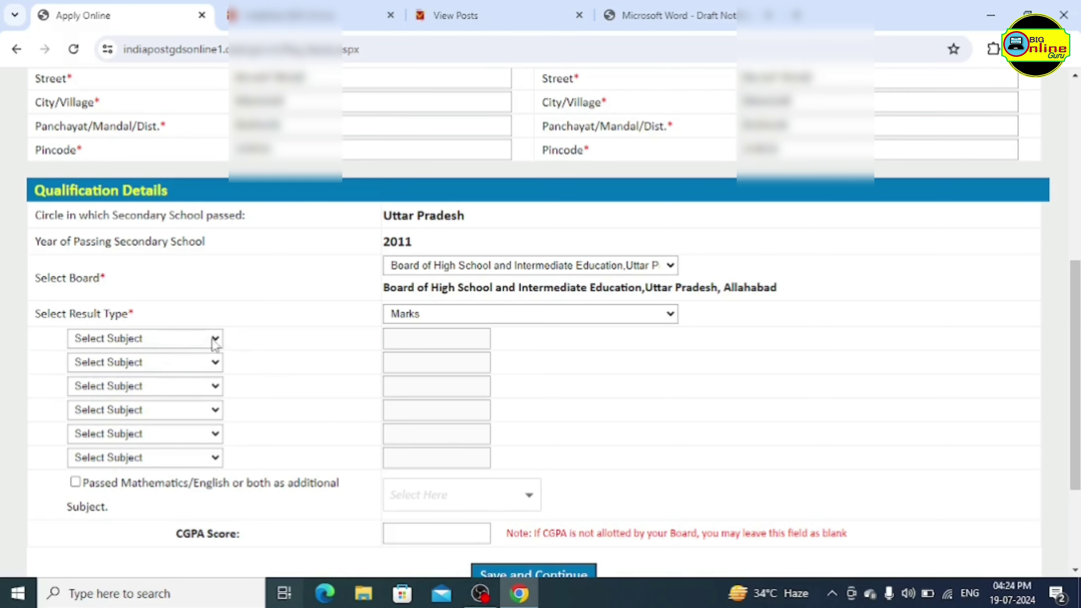
{"action": "left_click", "coordinate": [205, 343]}
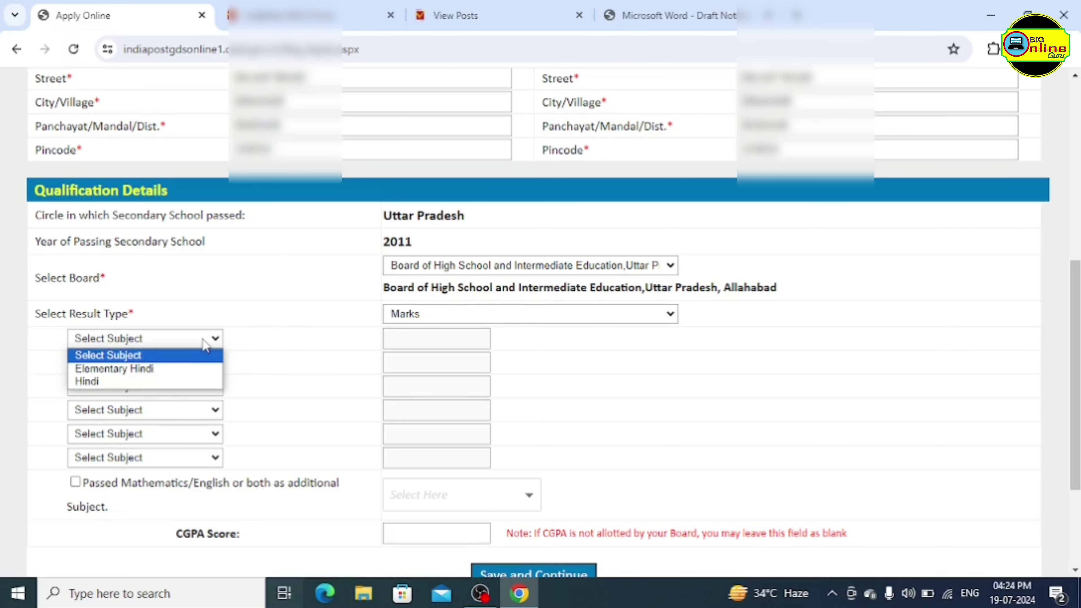
{"action": "left_click", "coordinate": [117, 384]}
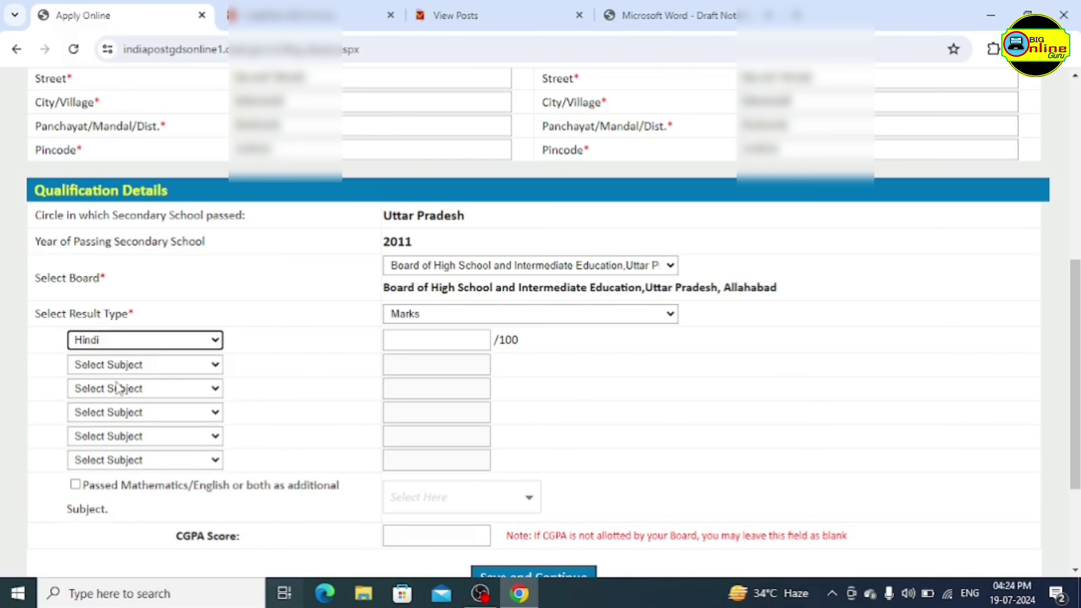
{"action": "left_click", "coordinate": [455, 338]}
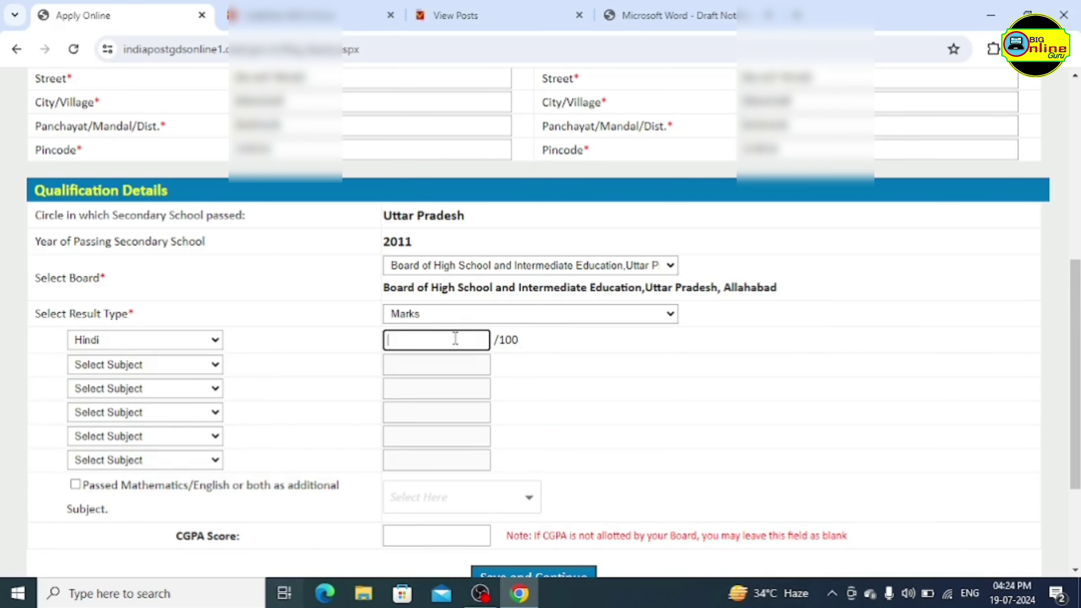
Choose the second subject from its list and leave the CGPA Score field blank
{"action": "left_click", "coordinate": [212, 367]}
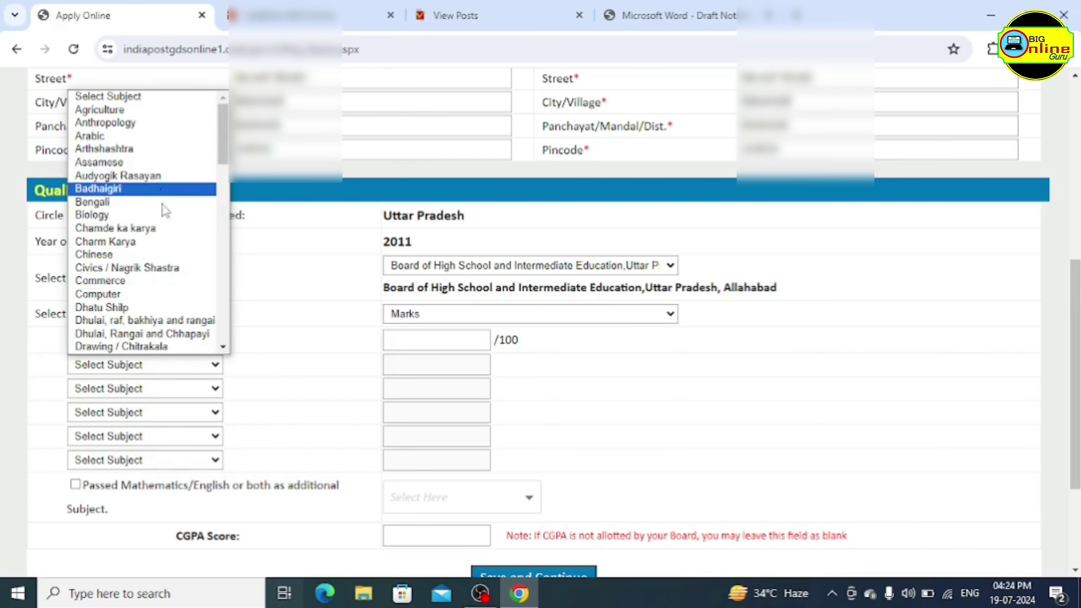
{"action": "left_click", "coordinate": [276, 378]}
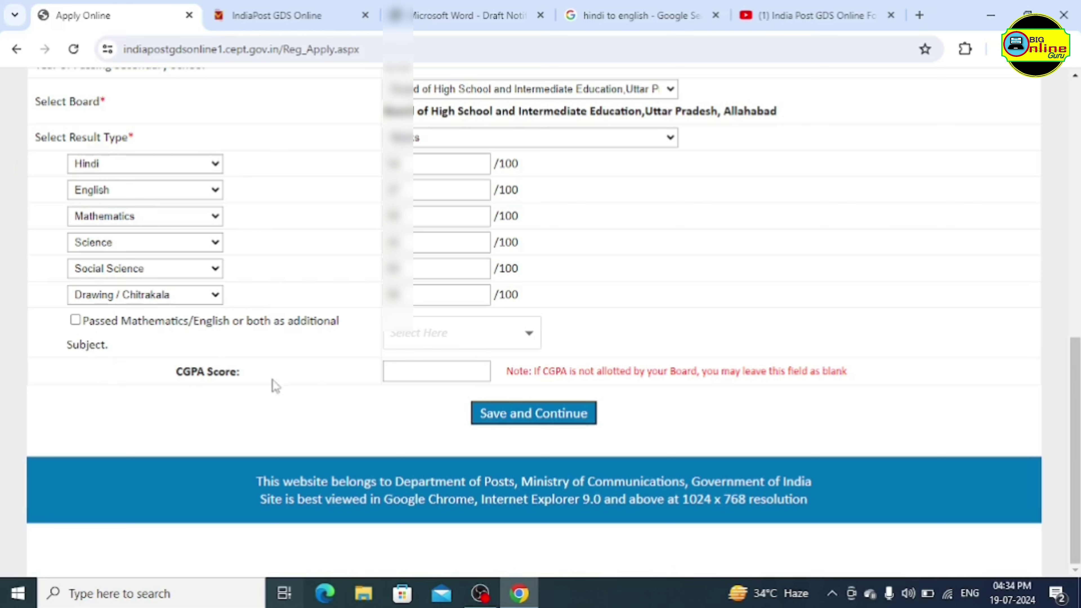
{"action": "left_click", "coordinate": [435, 371]}
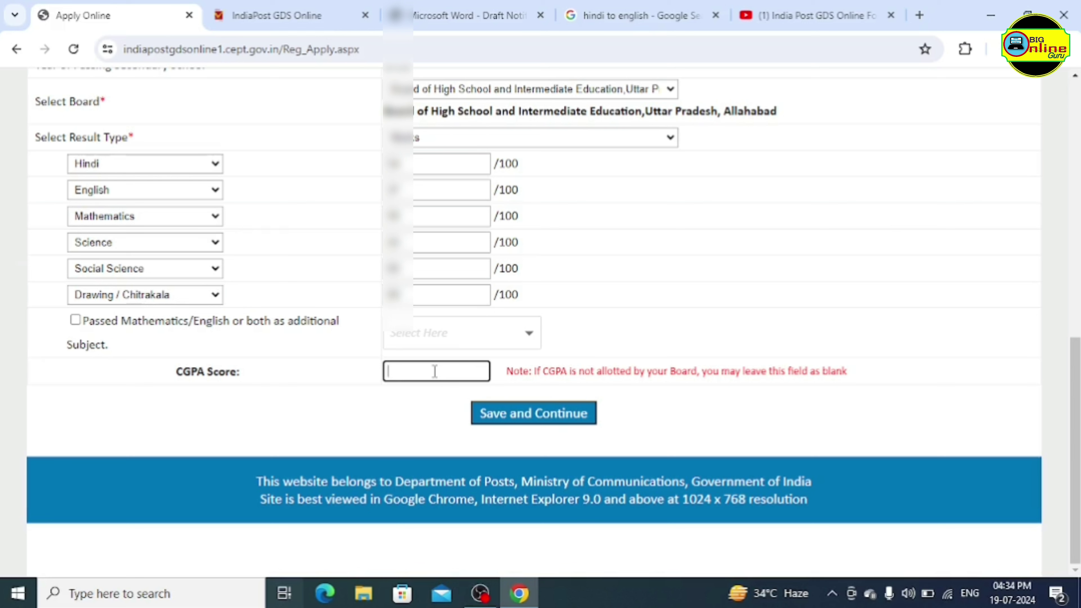
{"action": "left_click", "coordinate": [424, 407]}
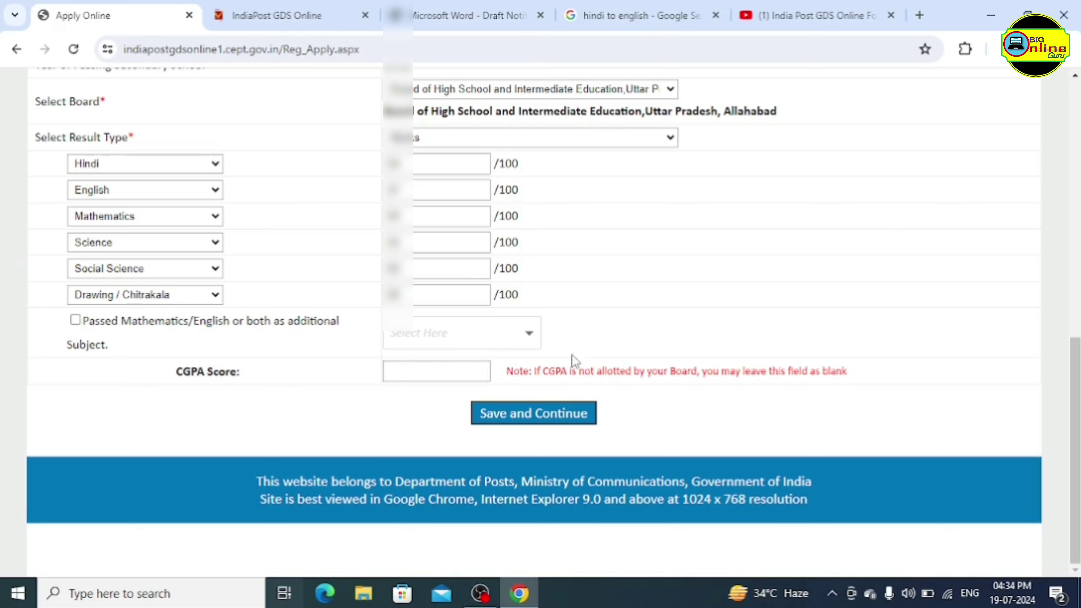
Save the form and select Budaun Division to list its eligible posts
{"action": "left_click", "coordinate": [535, 418]}
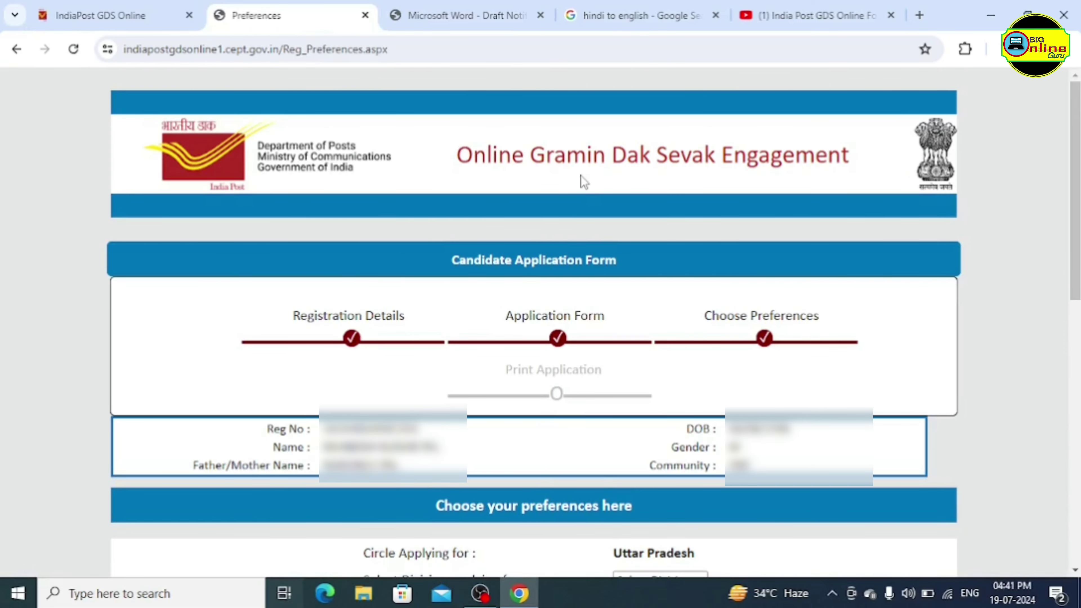
{"action": "scroll", "coordinate": [581, 176], "scroll_direction": "down", "scroll_amount": 4}
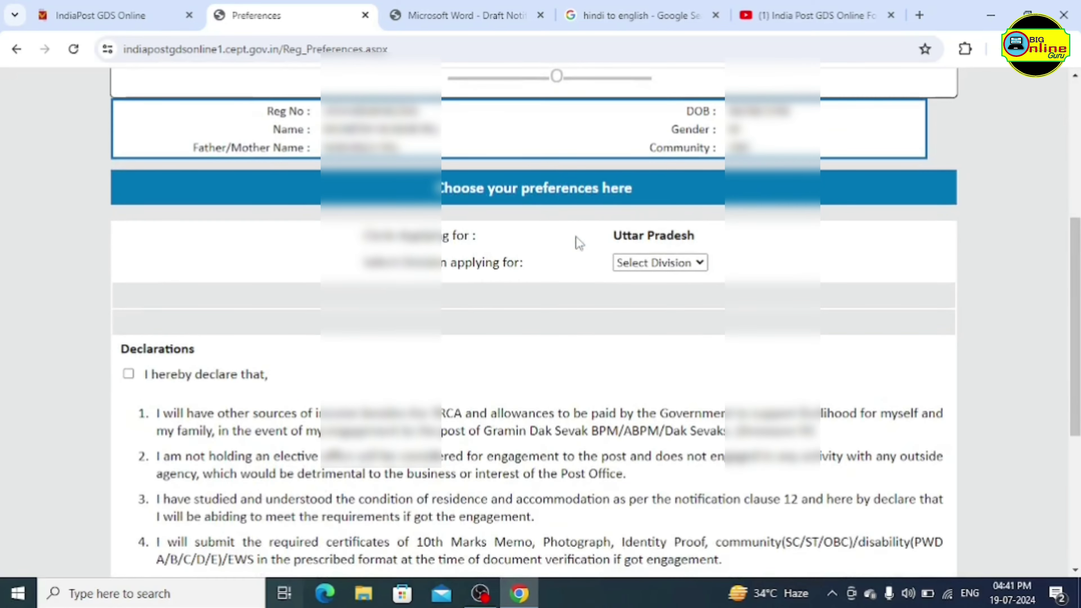
{"action": "scroll", "coordinate": [579, 243], "scroll_direction": "down", "scroll_amount": 2}
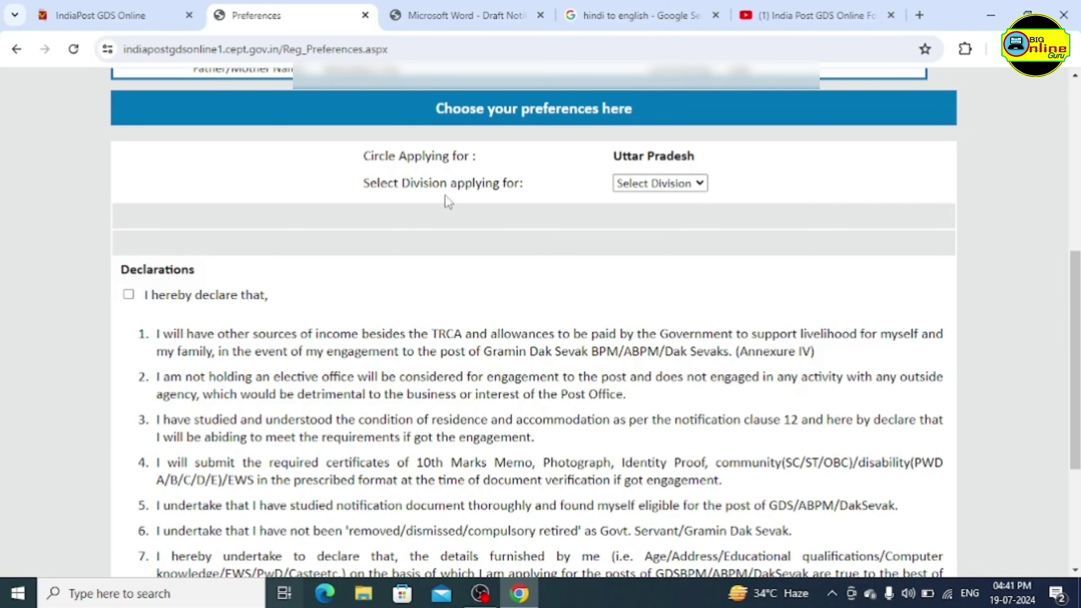
{"action": "left_click", "coordinate": [684, 186]}
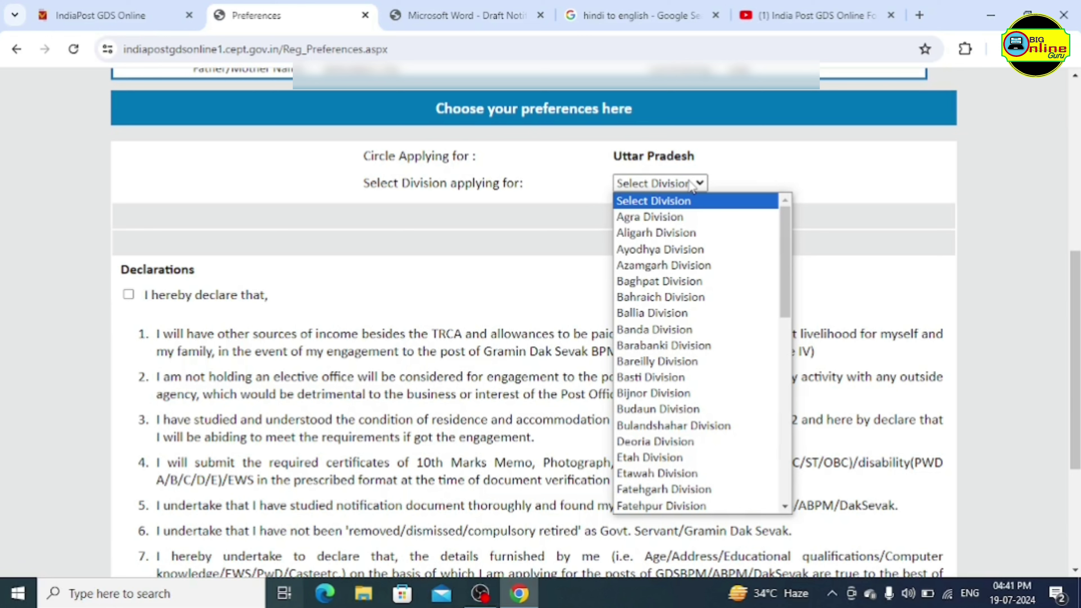
{"action": "left_click", "coordinate": [695, 408]}
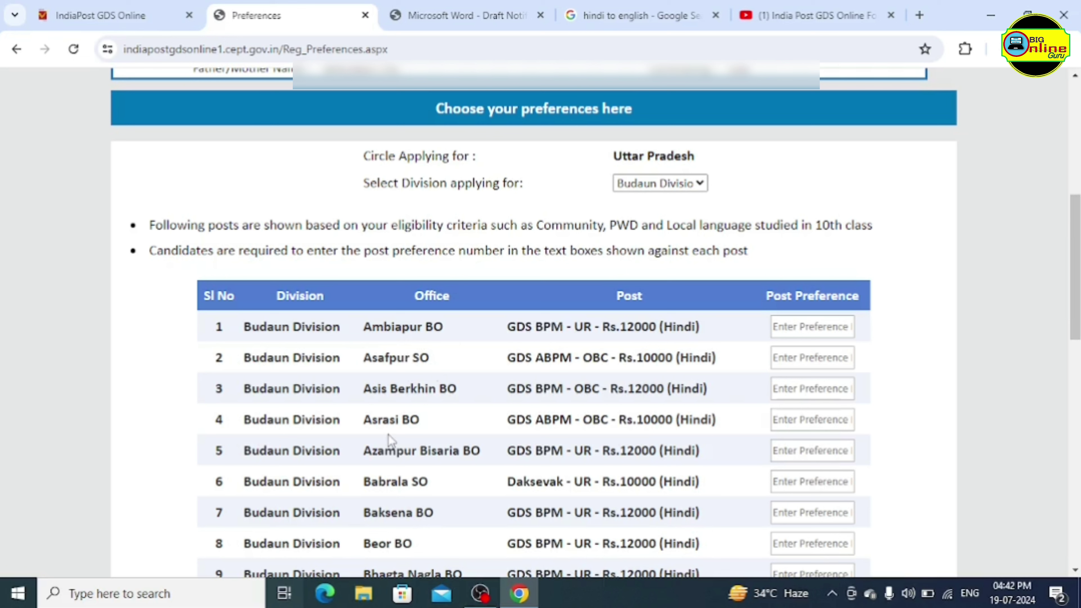
Give Asrasi BO preference 1 and Beor BO preference 2, then move to page 2 of posts
{"action": "left_click", "coordinate": [803, 423]}
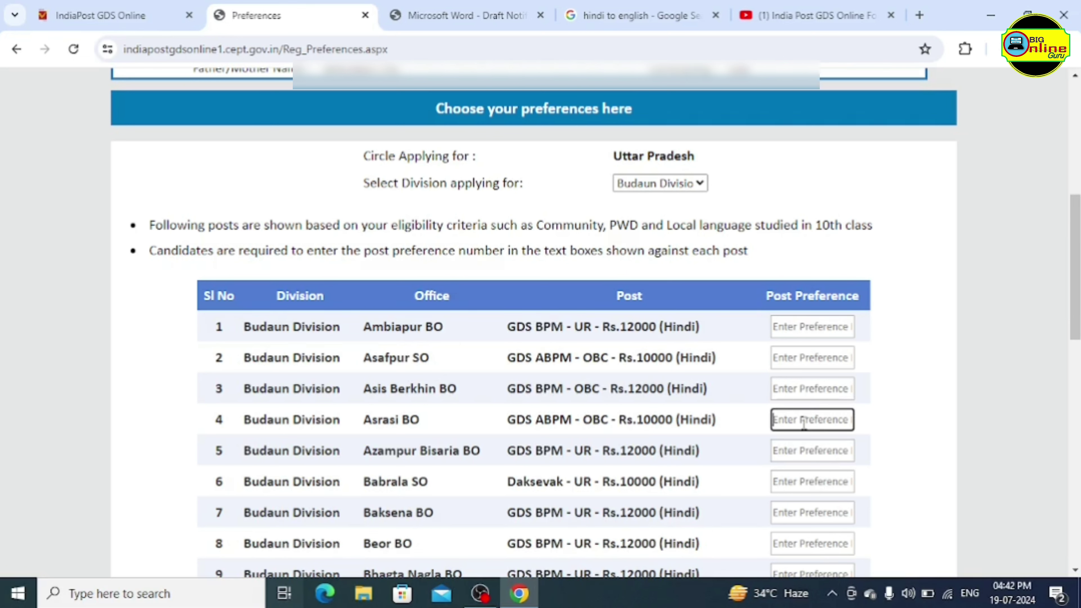
{"action": "type", "text": "1"}
{"action": "left_click", "coordinate": [814, 546]}
{"action": "type", "text": "2"}
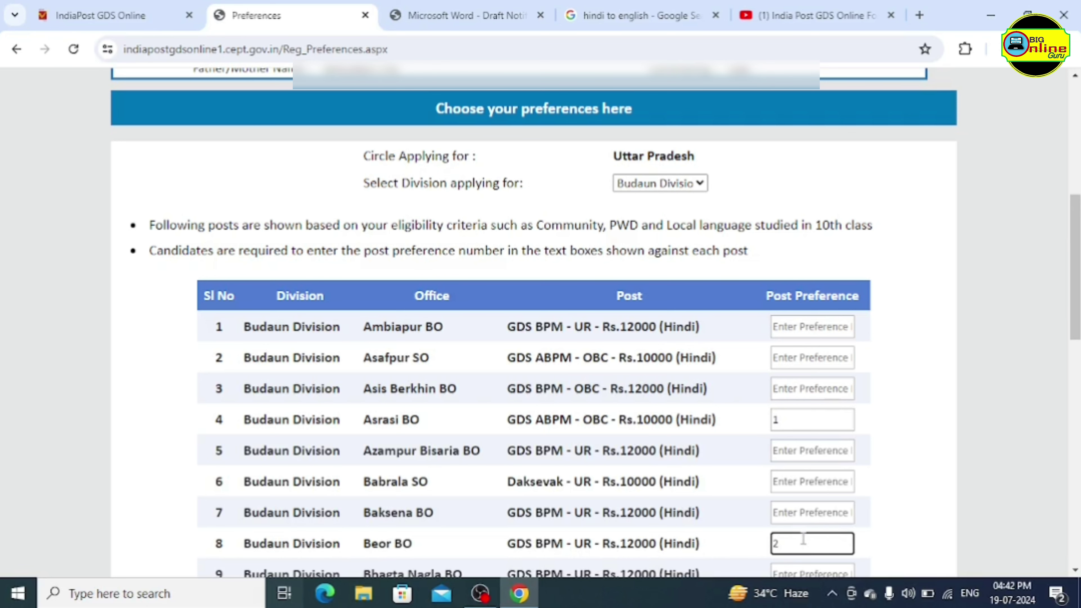
{"action": "scroll", "coordinate": [691, 416], "scroll_direction": "down", "scroll_amount": 1}
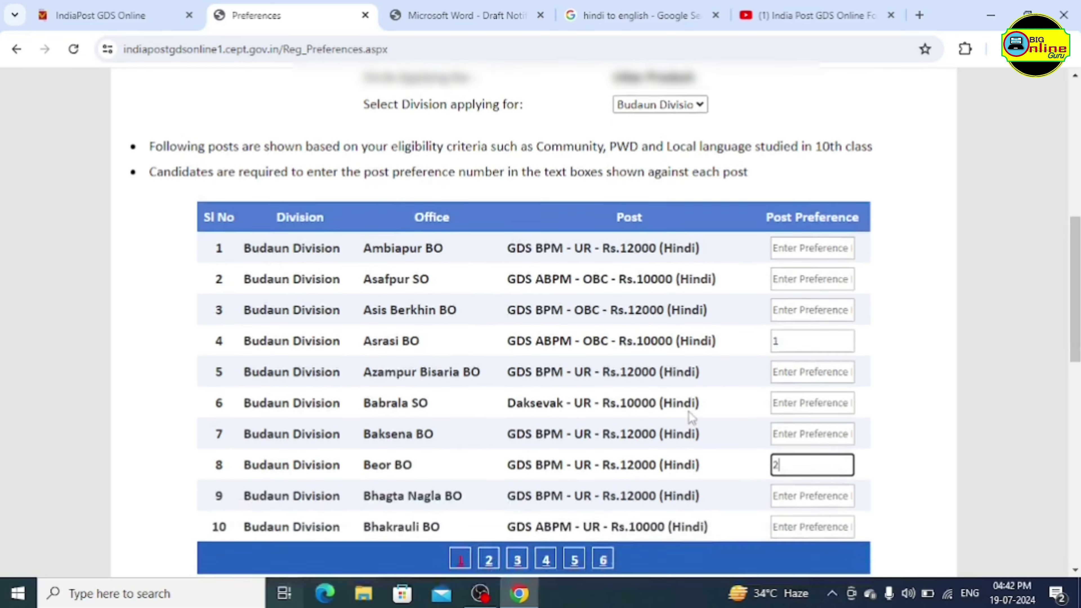
{"action": "scroll", "coordinate": [689, 412], "scroll_direction": "down", "scroll_amount": 1}
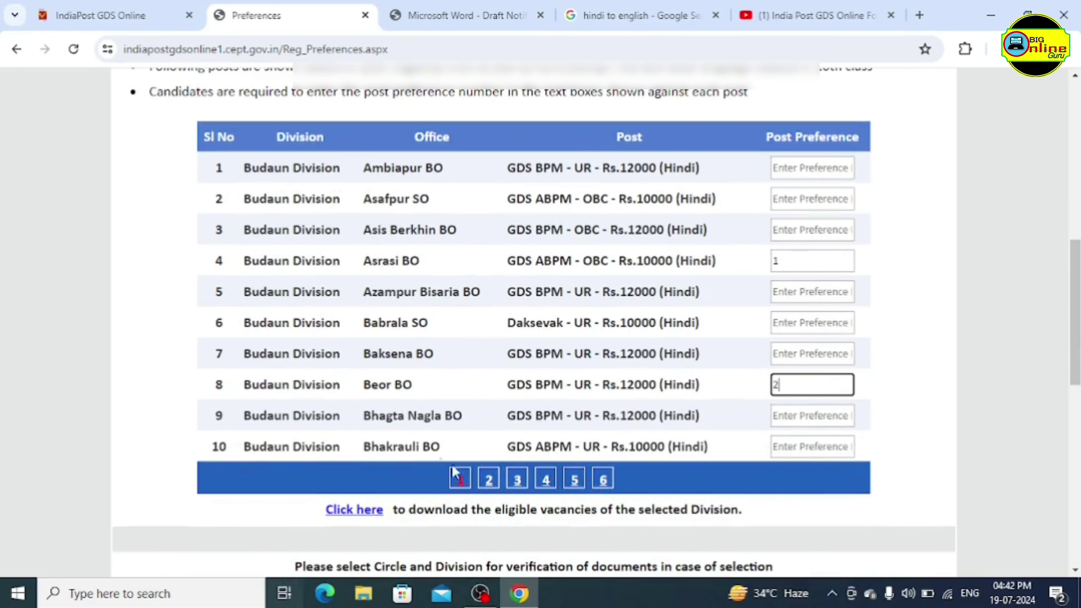
{"action": "left_click", "coordinate": [489, 481]}
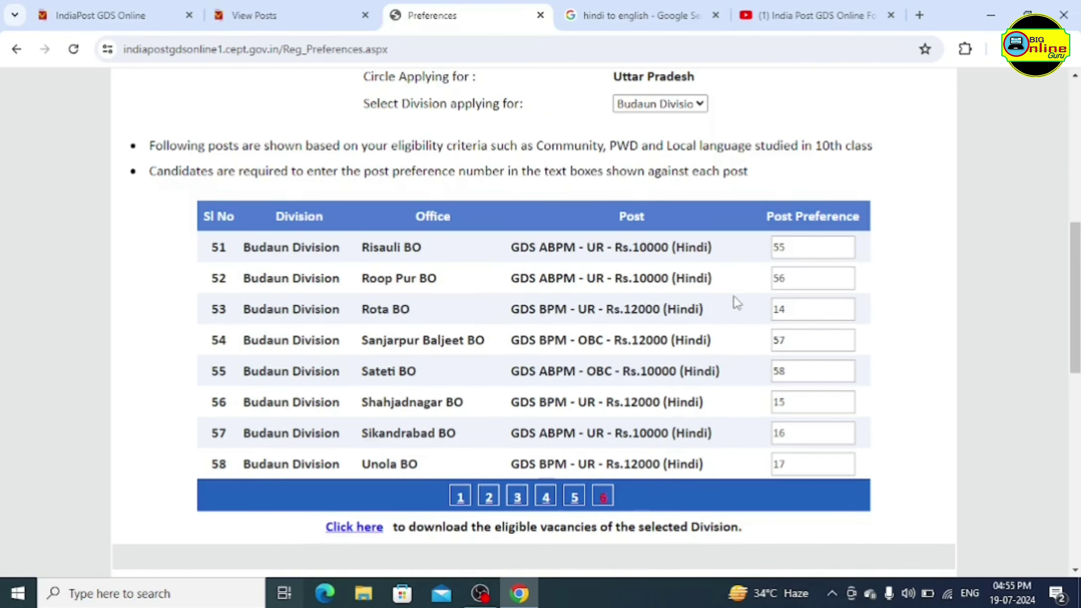
{"action": "scroll", "coordinate": [723, 303], "scroll_direction": "down", "scroll_amount": 3}
{"action": "scroll", "coordinate": [715, 315], "scroll_direction": "down", "scroll_amount": 2}
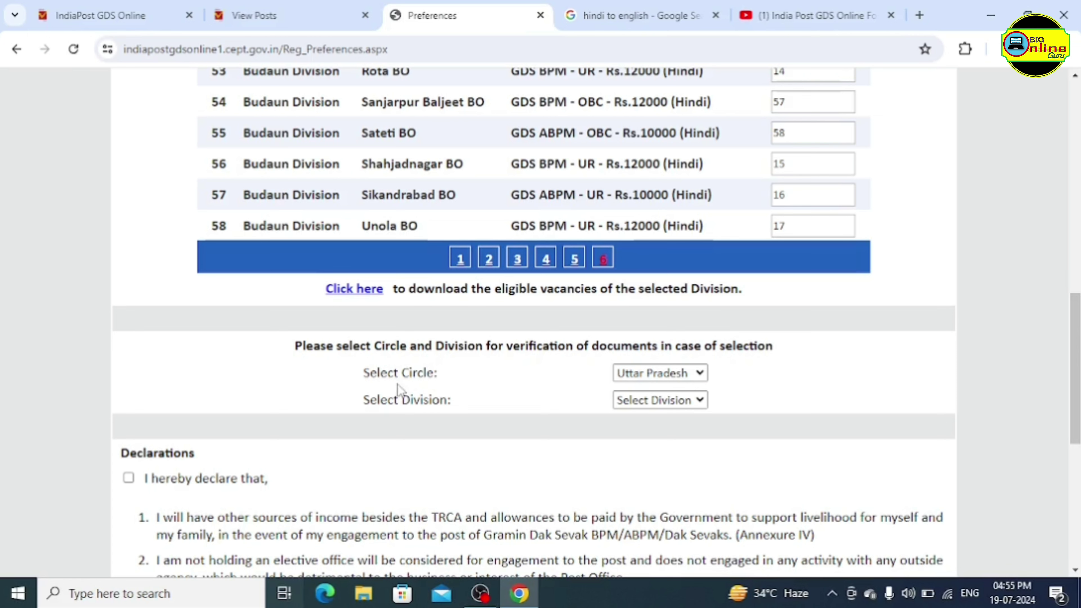
Keep Uttar Pradesh as the verification circle, accept the declaration and Save & Proceed
{"action": "left_click", "coordinate": [671, 375]}
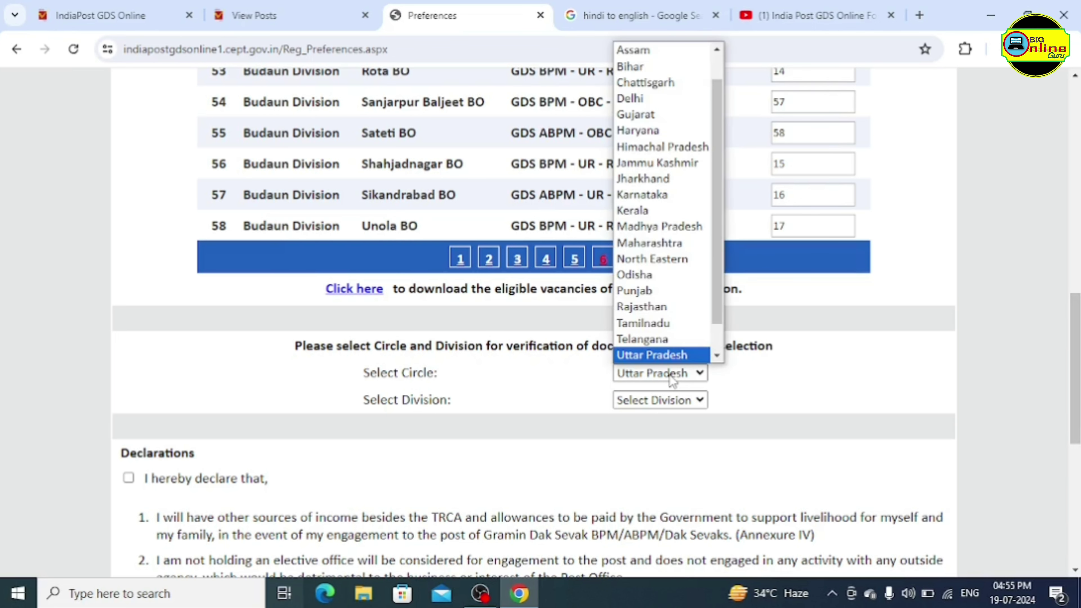
{"action": "left_click", "coordinate": [743, 377]}
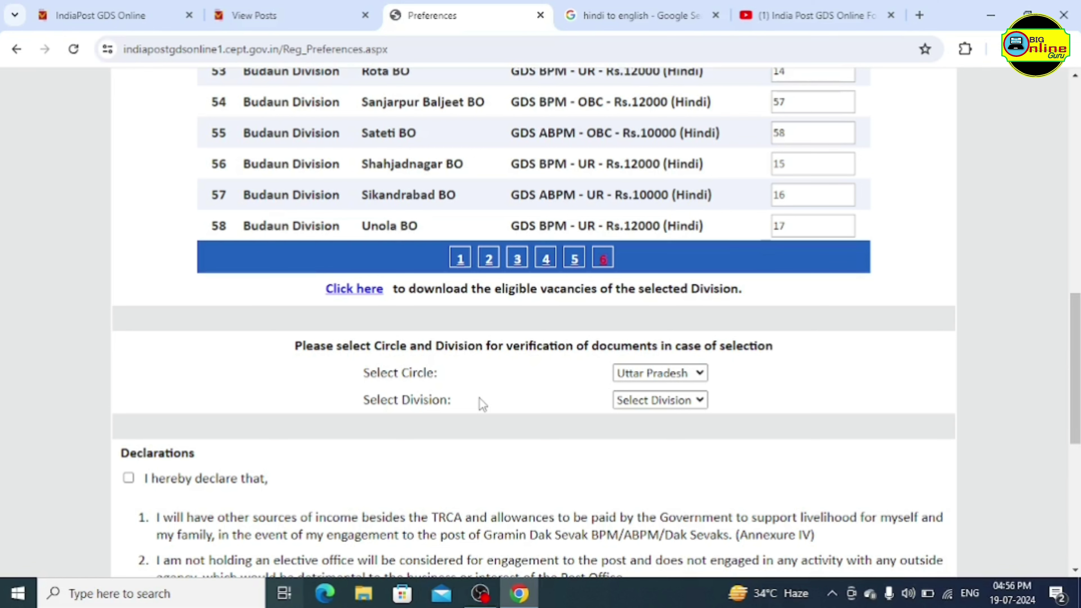
{"action": "scroll", "coordinate": [548, 402], "scroll_direction": "down", "scroll_amount": 1}
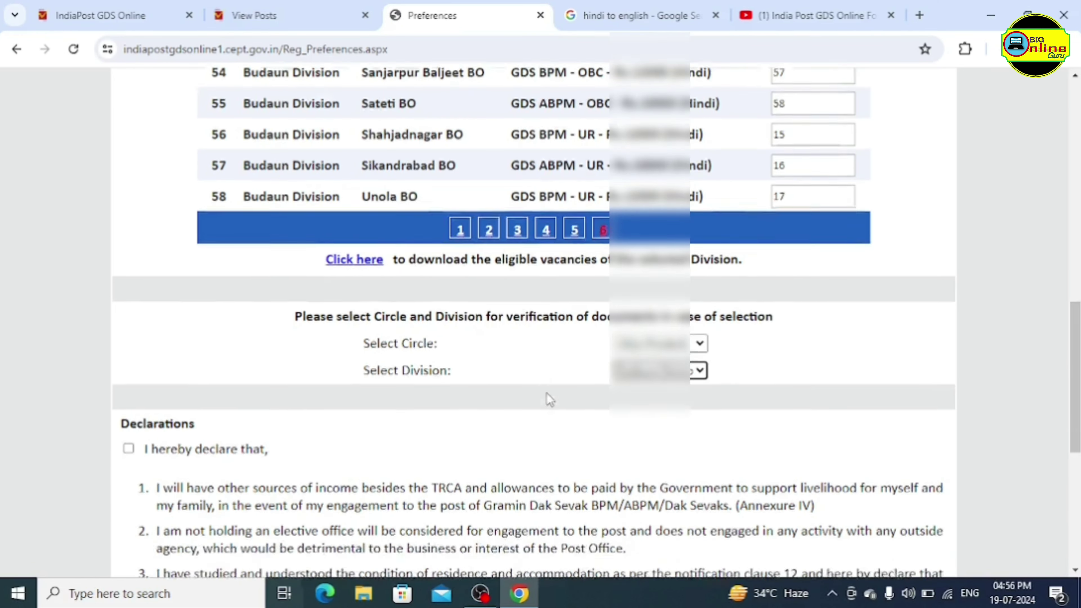
{"action": "scroll", "coordinate": [550, 400], "scroll_direction": "down", "scroll_amount": 5}
{"action": "scroll", "coordinate": [528, 384], "scroll_direction": "down", "scroll_amount": 3}
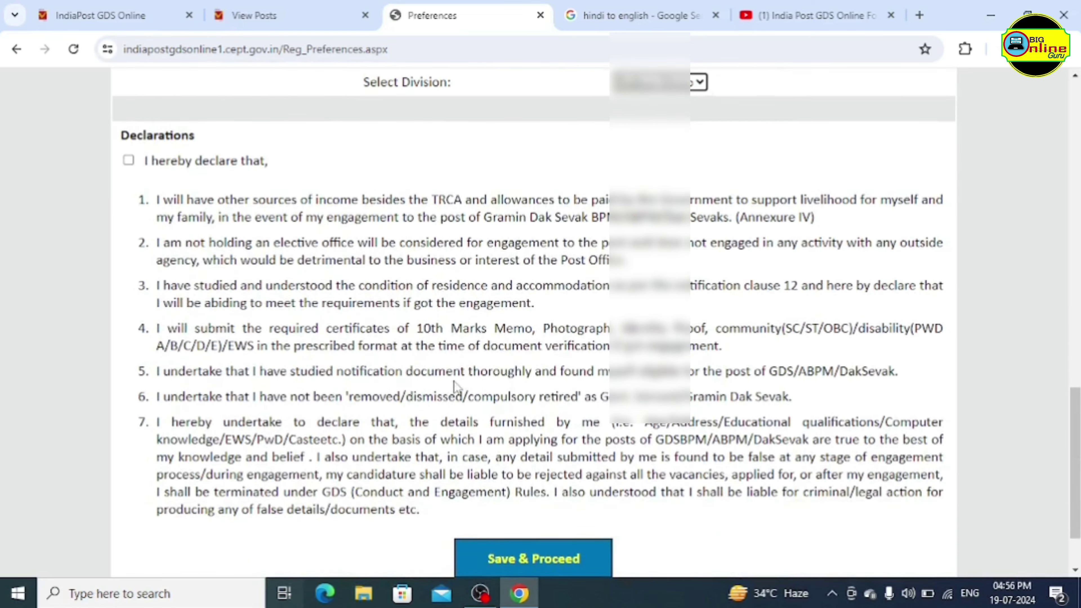
{"action": "left_click", "coordinate": [128, 160]}
{"action": "scroll", "coordinate": [422, 176], "scroll_direction": "down", "scroll_amount": 2}
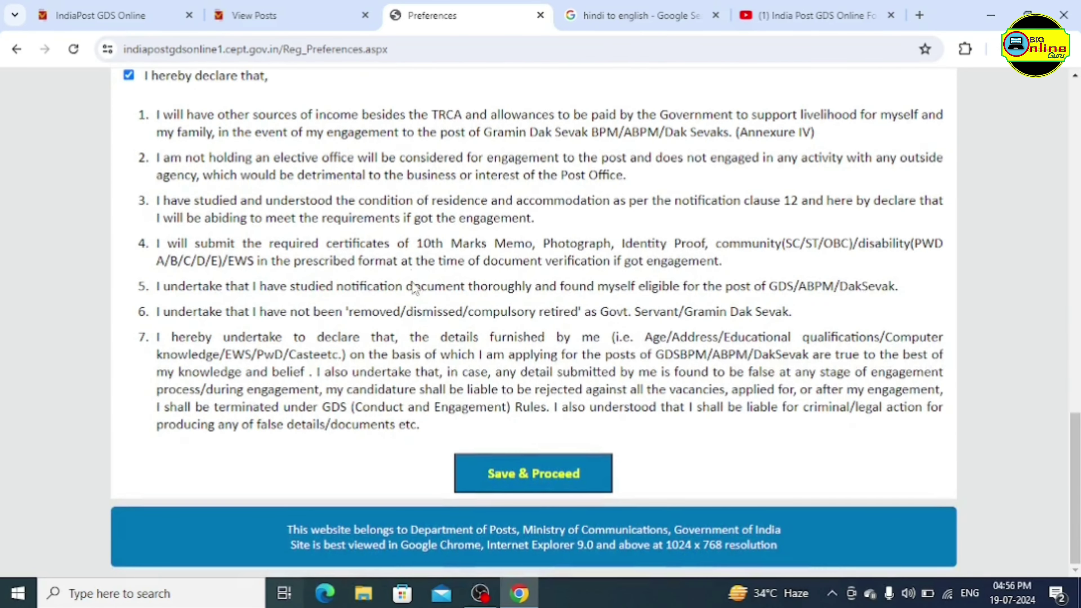
{"action": "left_click", "coordinate": [535, 477]}
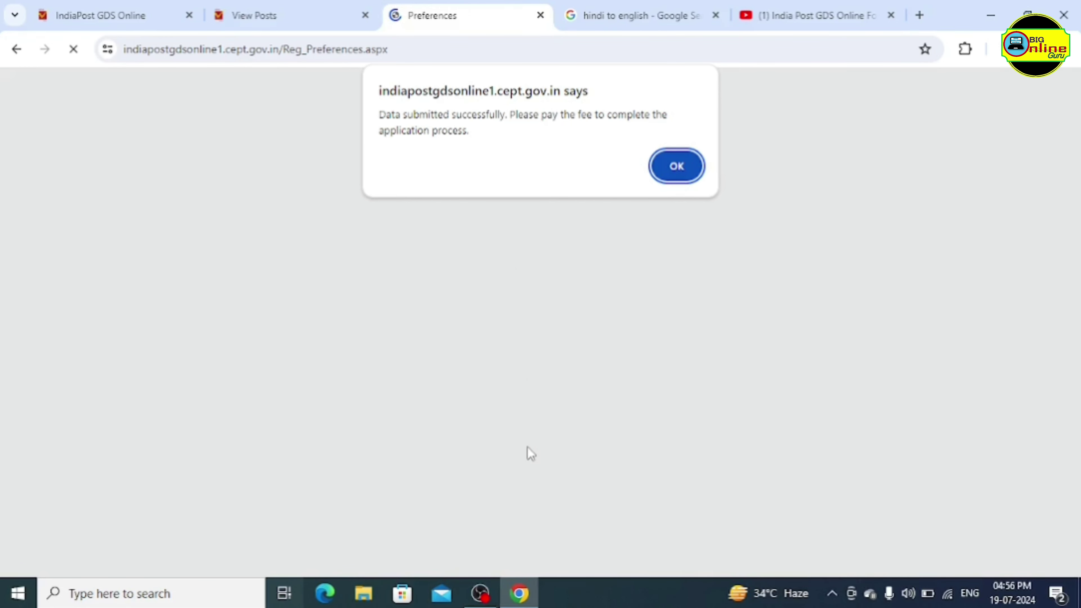
Dismiss the submission and non-refundable fee alerts, then start the ₹100 fee payment
{"action": "left_click", "coordinate": [677, 166]}
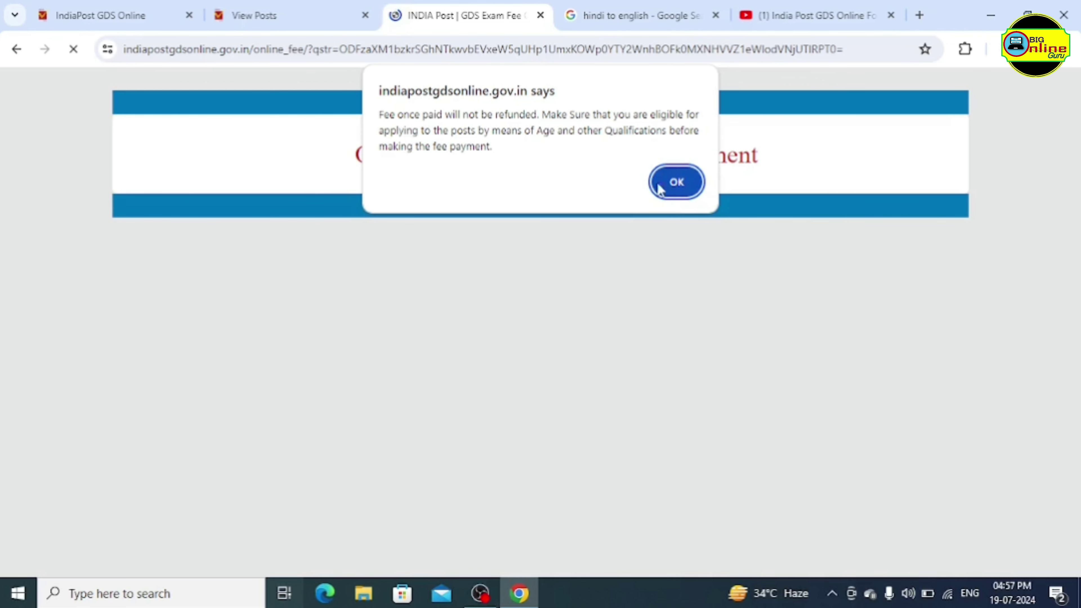
{"action": "left_click", "coordinate": [671, 178]}
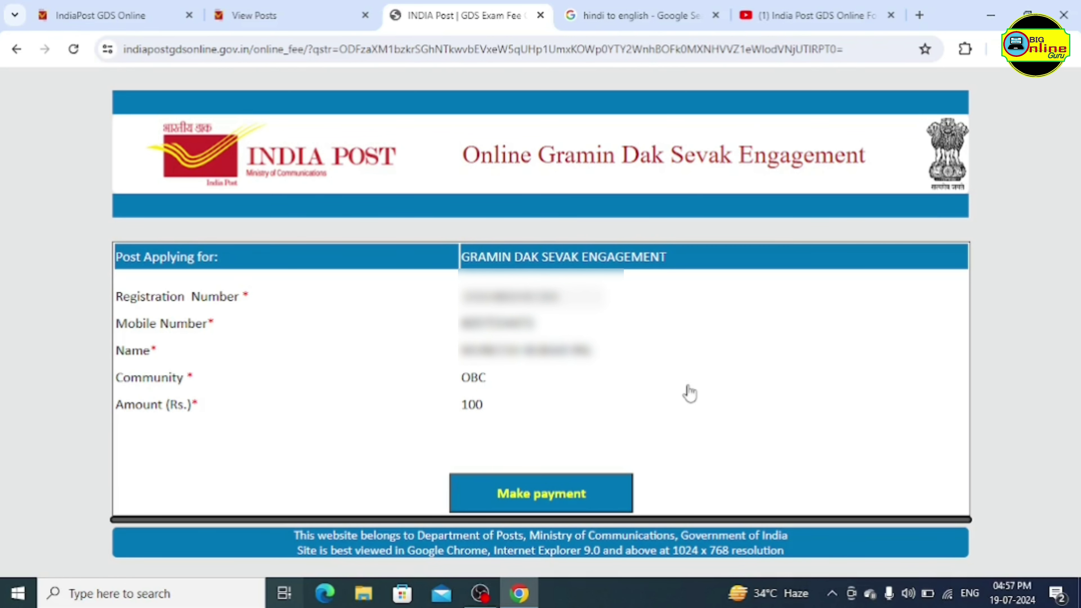
{"action": "left_click", "coordinate": [543, 491]}
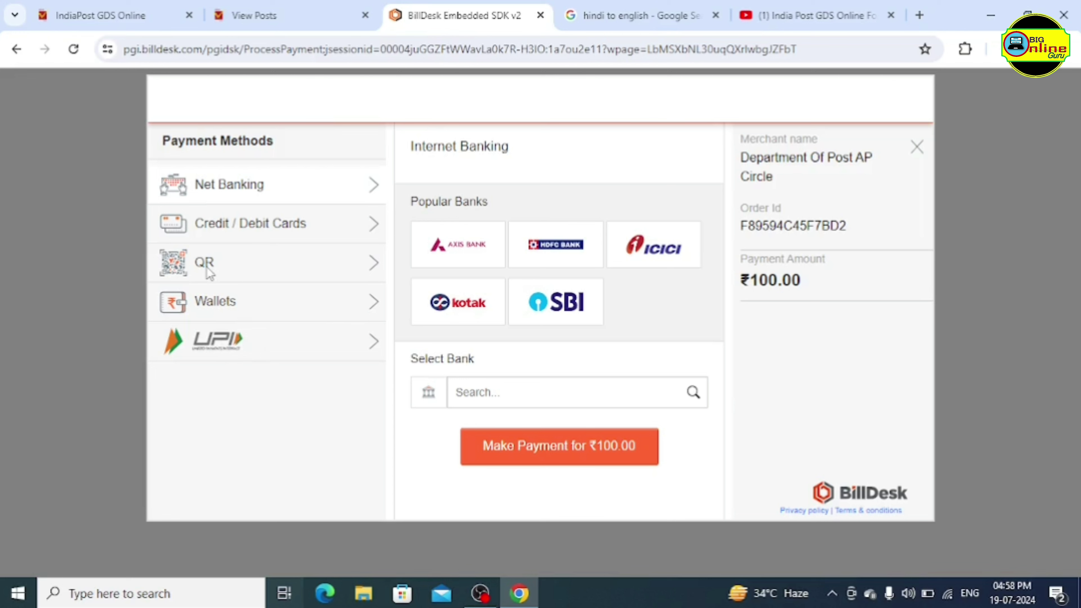
Pay the ₹100.00 fee by QR using BHIM UPI
{"action": "left_click", "coordinate": [178, 269]}
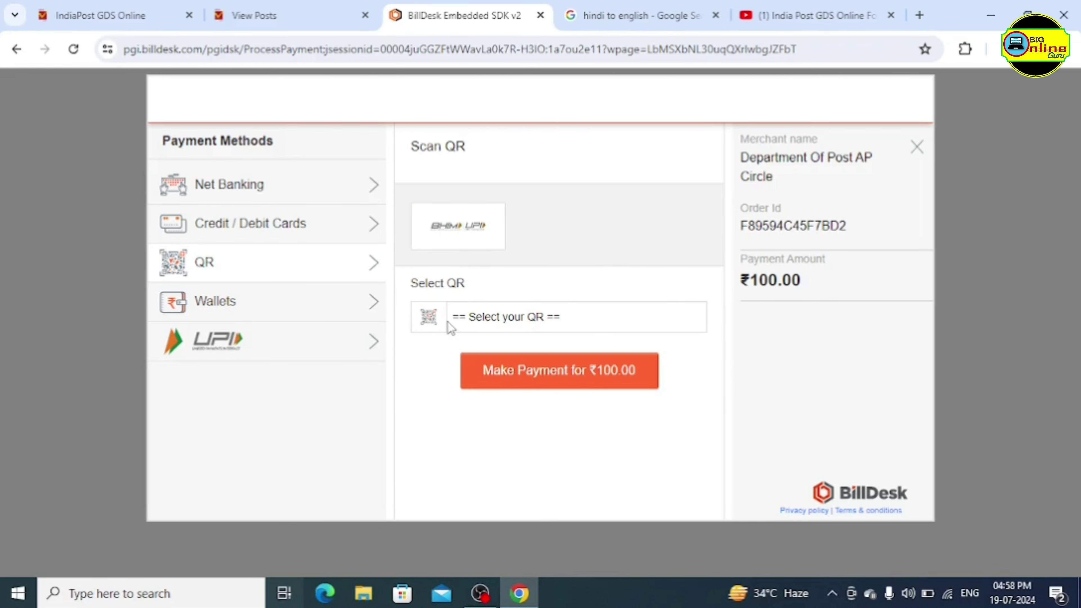
{"action": "left_click", "coordinate": [517, 323]}
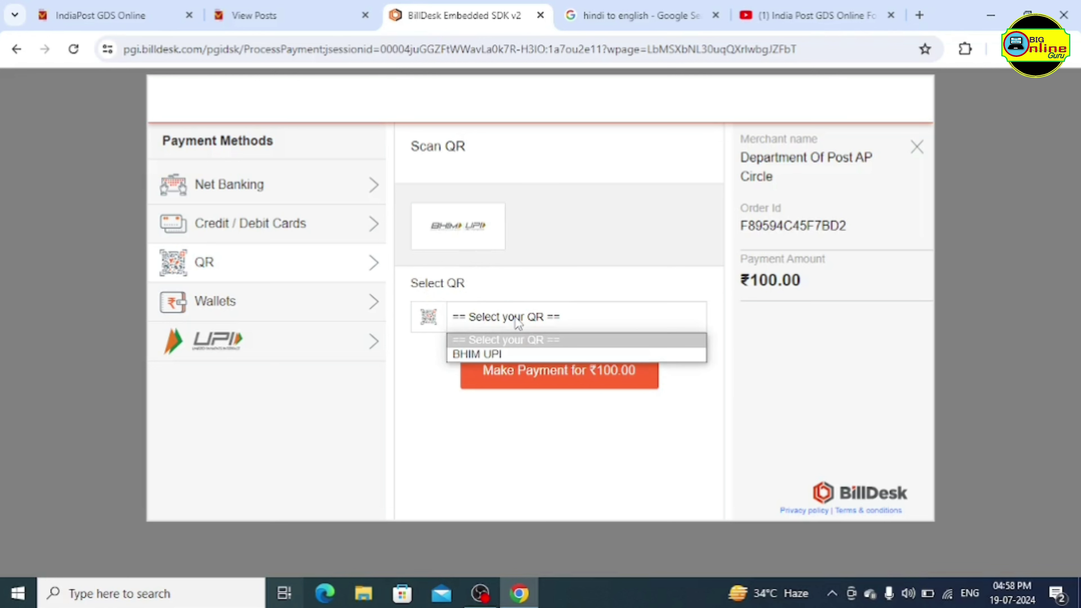
{"action": "left_click", "coordinate": [509, 355]}
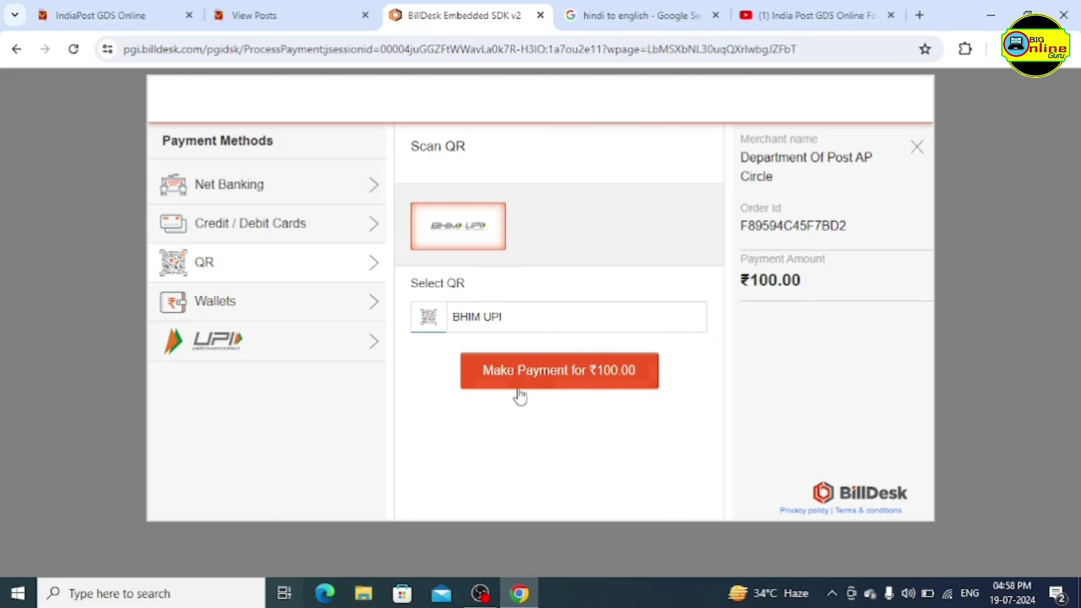
{"action": "left_click", "coordinate": [552, 373]}
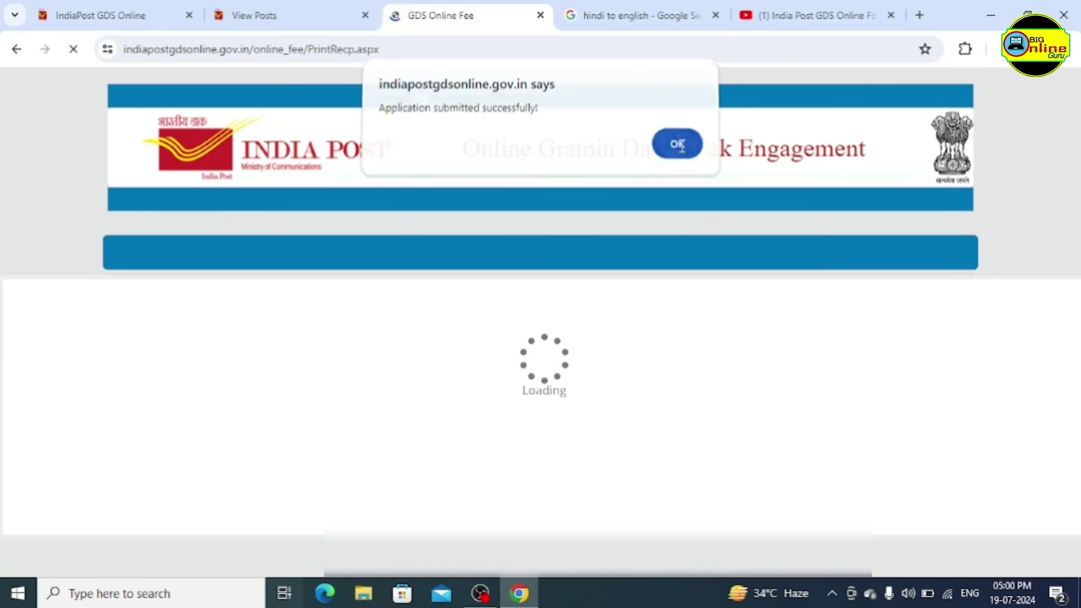
Dismiss the success alert and print the completed application from the Application Print page
{"action": "left_click", "coordinate": [677, 151]}
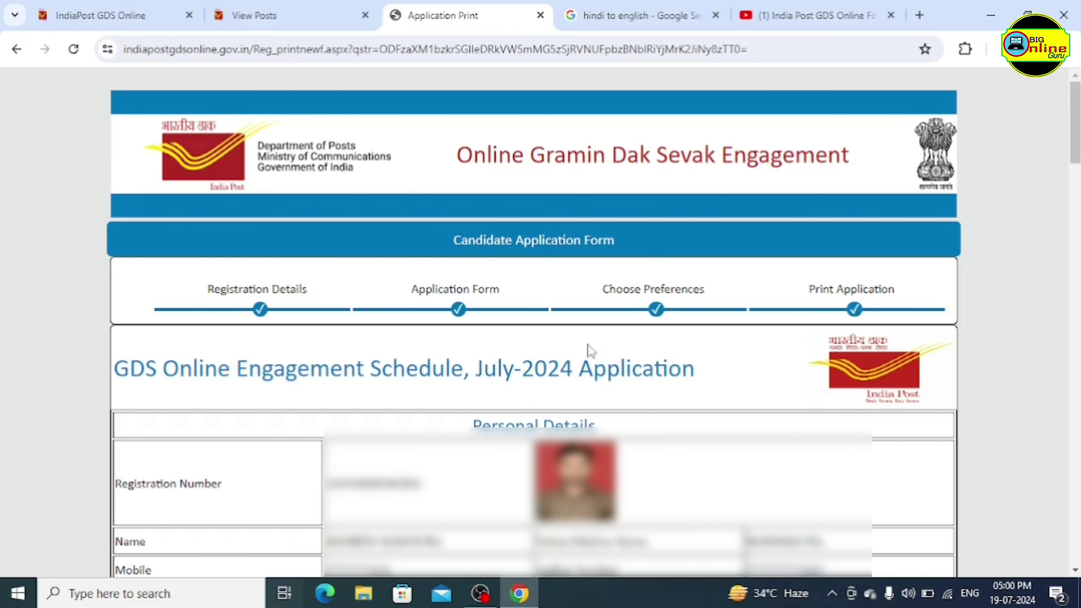
{"action": "scroll", "coordinate": [590, 353], "scroll_direction": "down", "scroll_amount": 10}
{"action": "scroll", "coordinate": [589, 415], "scroll_direction": "down", "scroll_amount": 15}
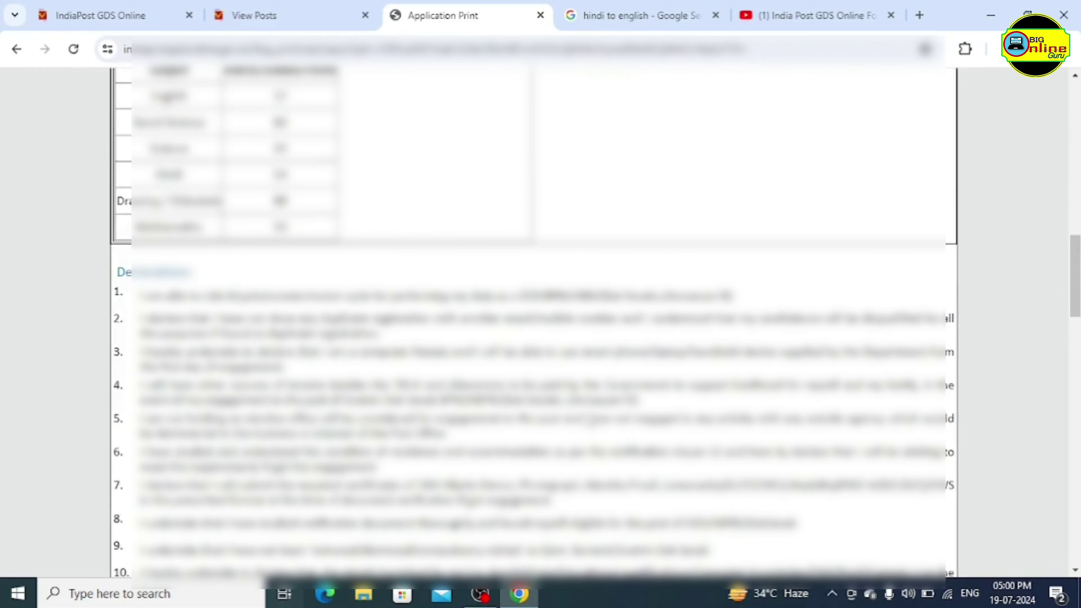
{"action": "scroll", "coordinate": [589, 413], "scroll_direction": "down", "scroll_amount": 10}
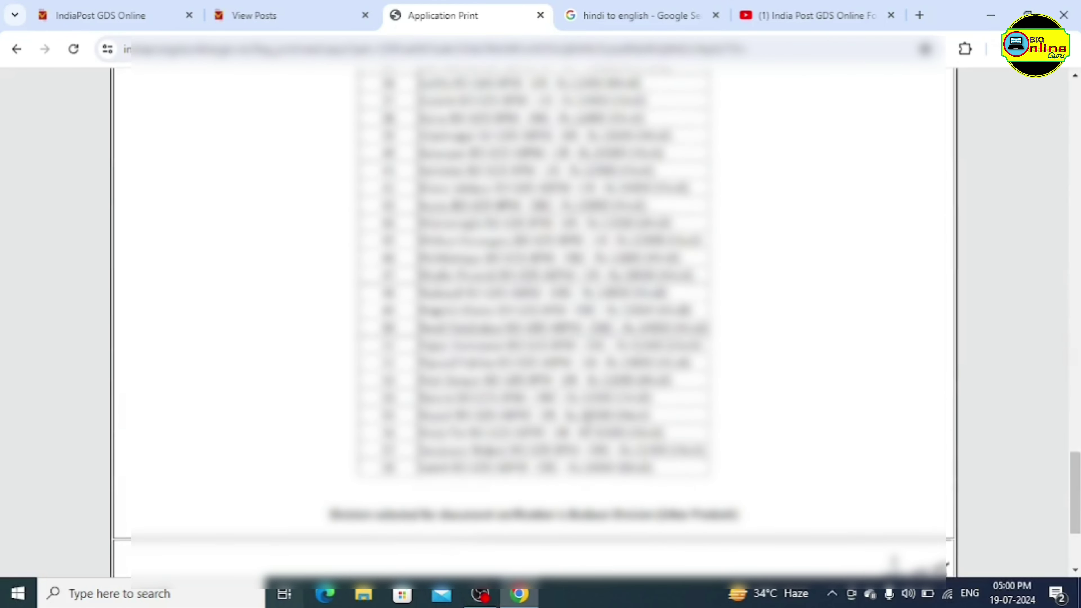
{"action": "scroll", "coordinate": [589, 413], "scroll_direction": "down", "scroll_amount": 1}
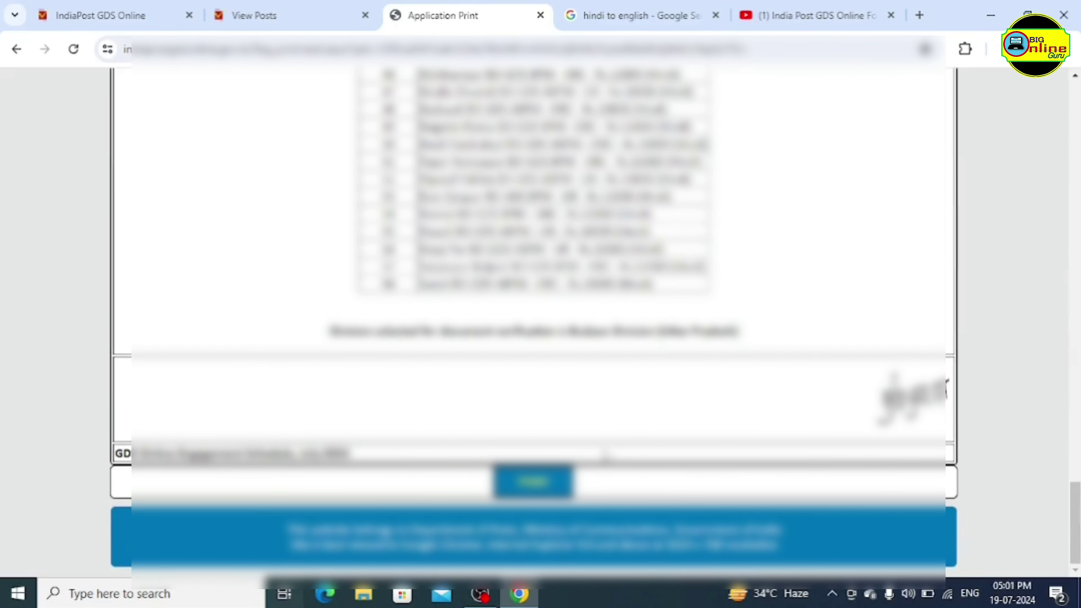
{"action": "left_click", "coordinate": [532, 488]}
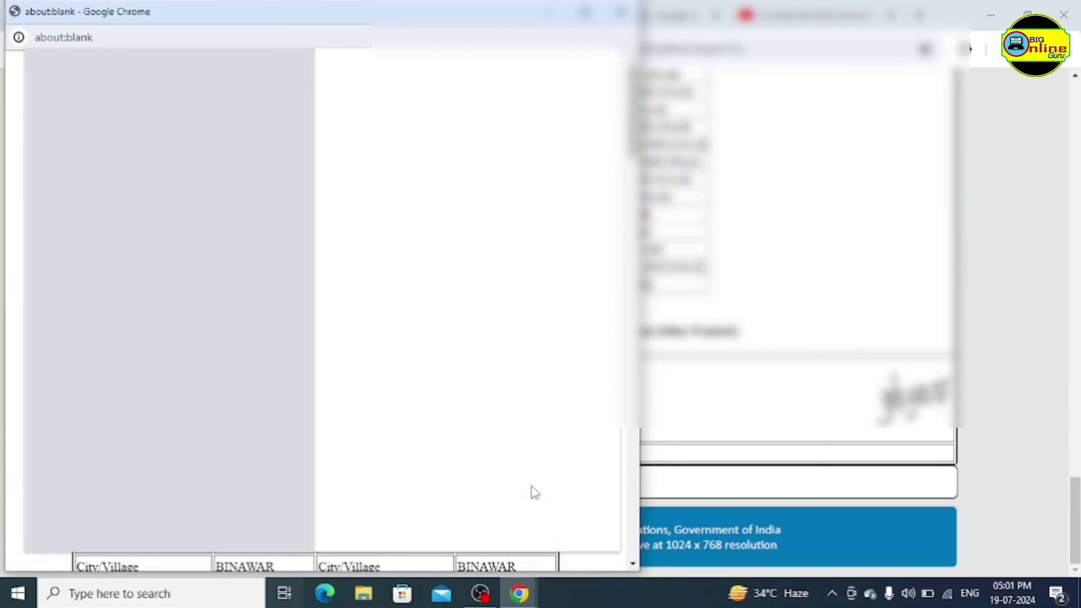